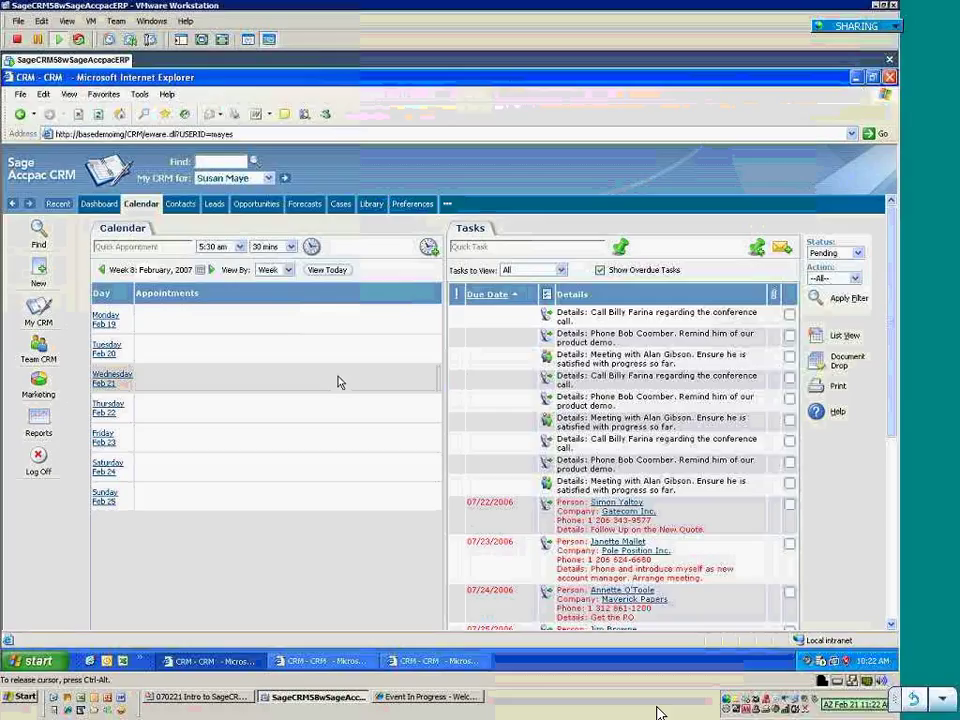
Go back in the calendar to the week containing Thursday, July 13, 2006.
{"action": "left_click", "coordinate": [174, 275]}
{"action": "left_click", "coordinate": [104, 191]}
{"action": "left_click", "coordinate": [104, 191]}
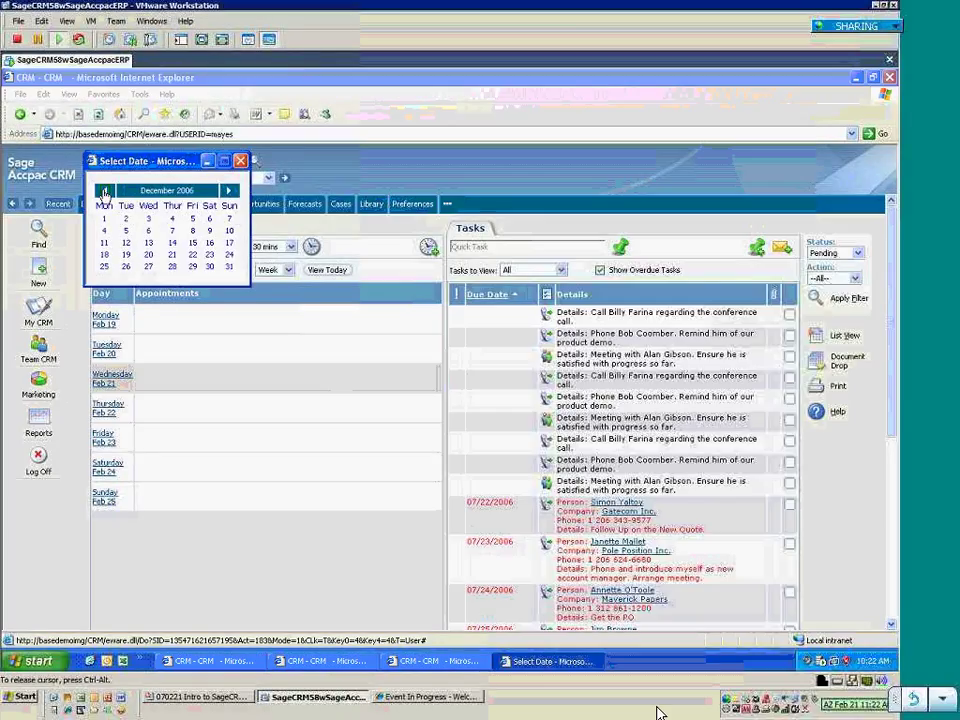
{"action": "left_click", "coordinate": [104, 191]}
{"action": "left_click", "coordinate": [104, 191]}
{"action": "left_click", "coordinate": [104, 191]}
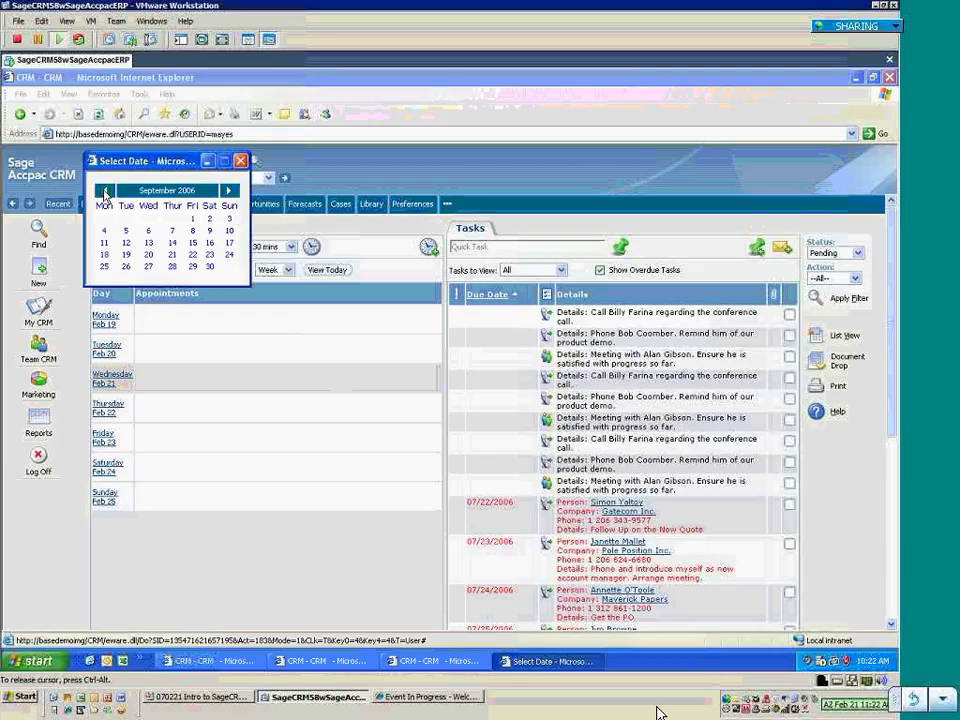
{"action": "left_click", "coordinate": [104, 191]}
{"action": "left_click", "coordinate": [104, 191]}
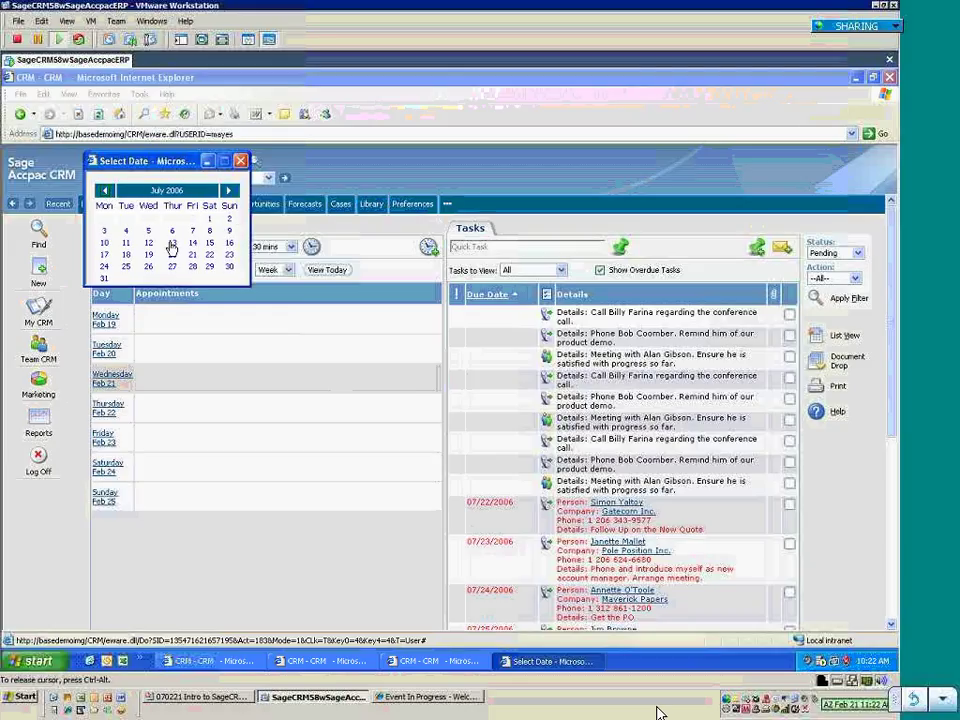
{"action": "left_click", "coordinate": [172, 246]}
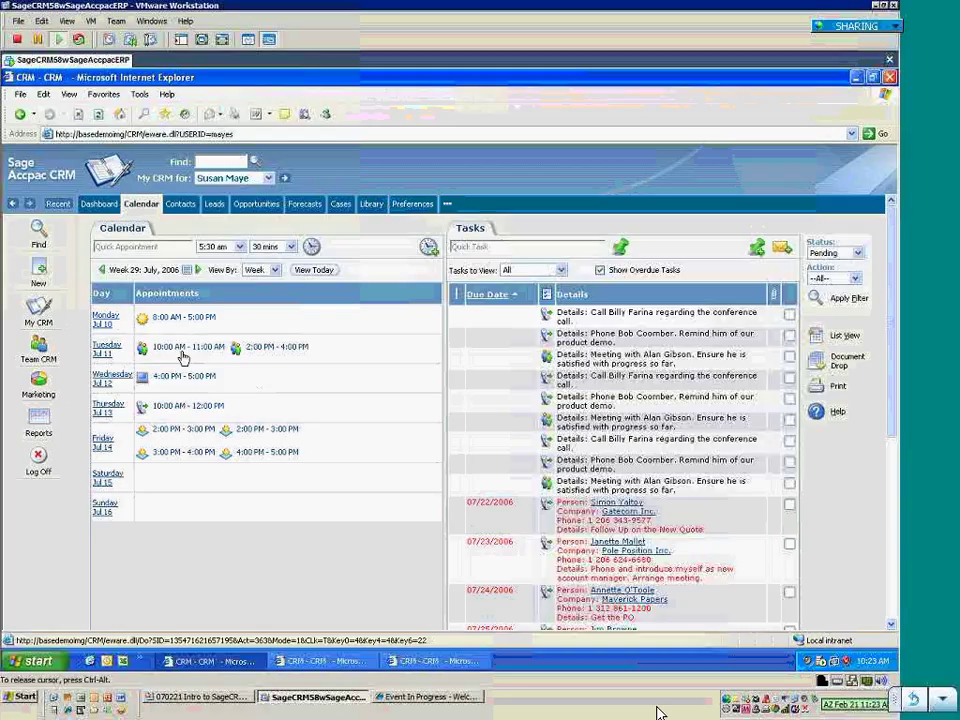
{"action": "mouse_move", "coordinate": [142, 405]}
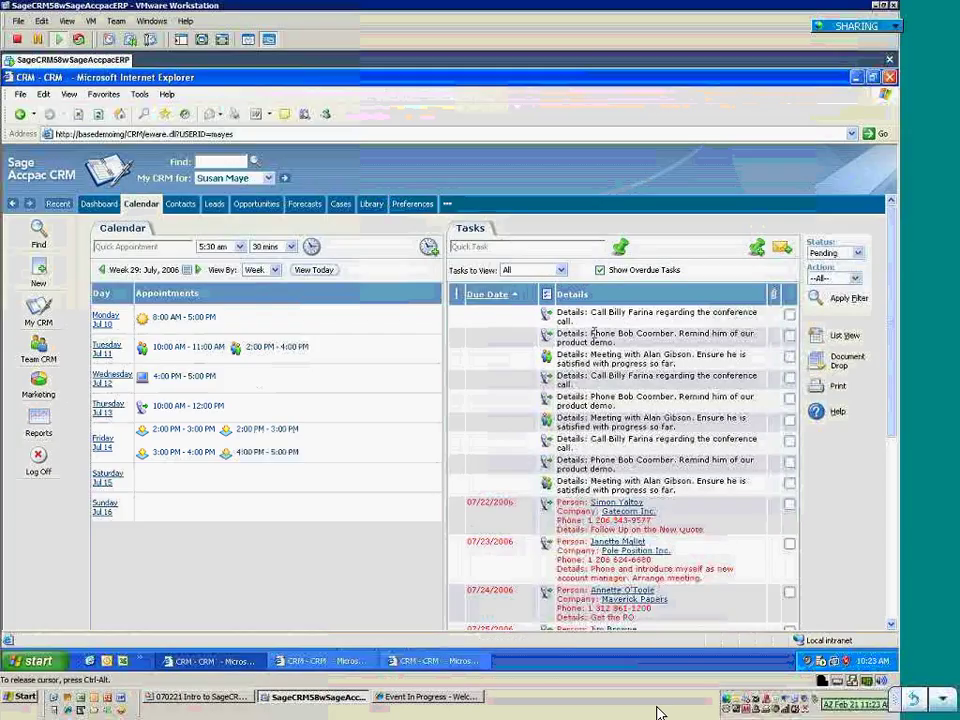
Open the Gatecom Inc. company record from its overdue 07/22/2006 task and review the company's employee range and account manager.
{"action": "left_click_drag", "start_coordinate": [591, 334], "coordinate": [674, 334]}
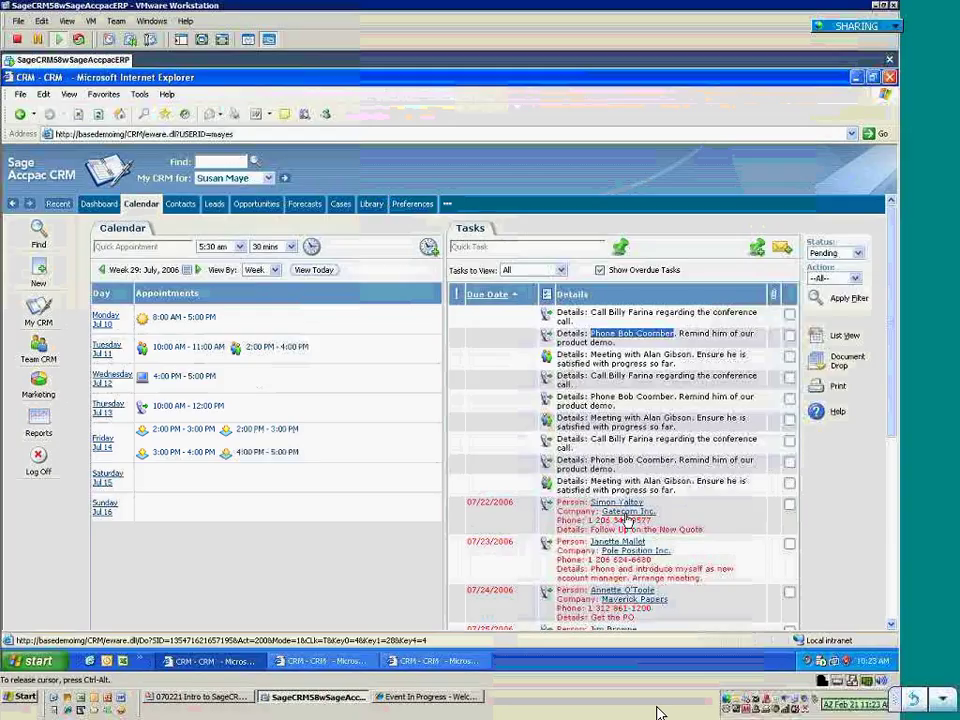
{"action": "left_click", "coordinate": [622, 514]}
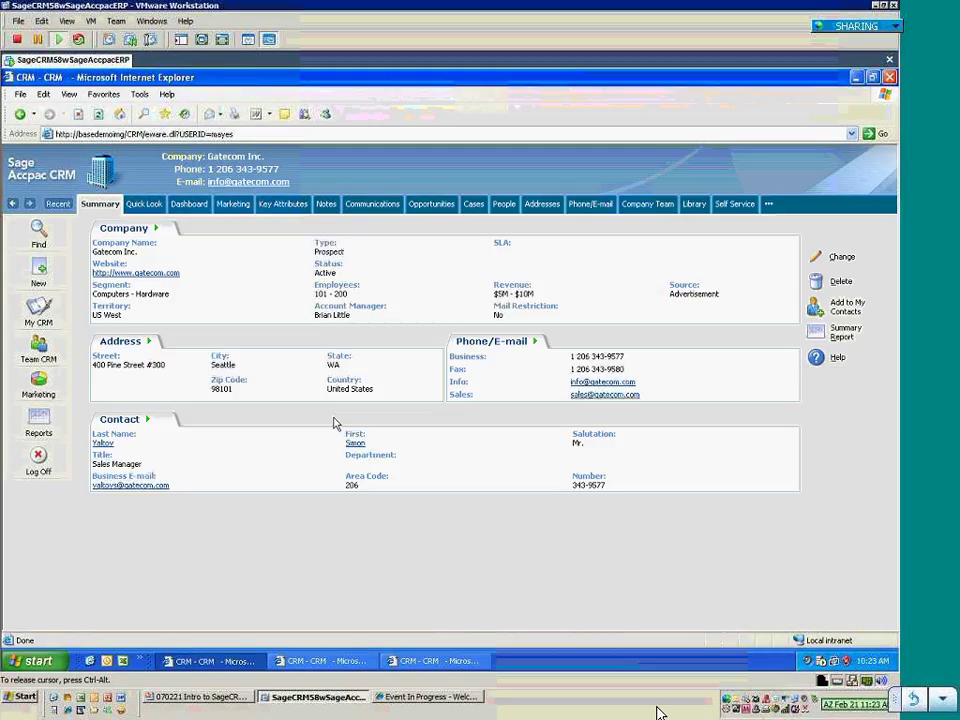
{"action": "key", "text": "alt+Tab"}
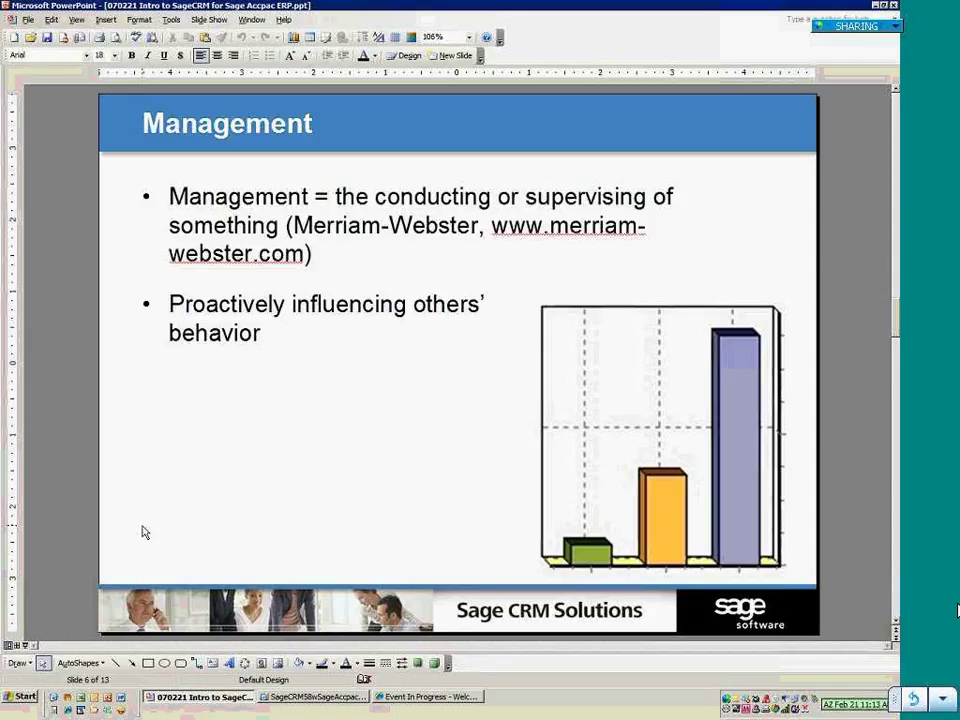
{"action": "key", "text": "alt+Tab"}
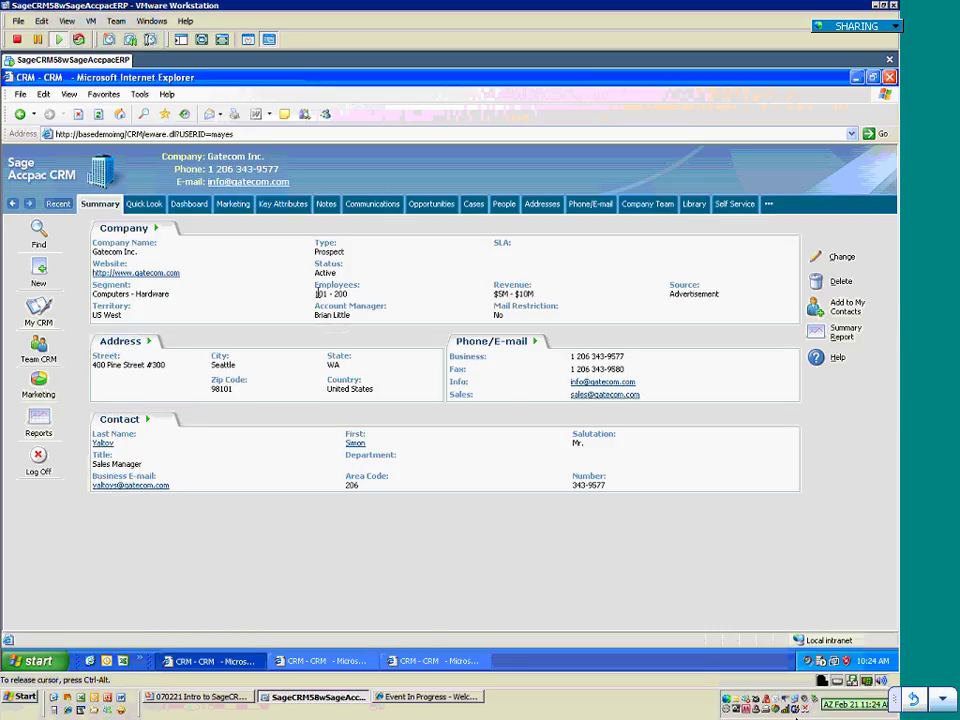
{"action": "left_click_drag", "start_coordinate": [315, 293], "coordinate": [355, 293]}
{"action": "left_click_drag", "start_coordinate": [315, 315], "coordinate": [347, 322]}
Examine the company's key attributes for installed enterprise software, its users and whether a replacement is being considered.
{"action": "left_click", "coordinate": [283, 204]}
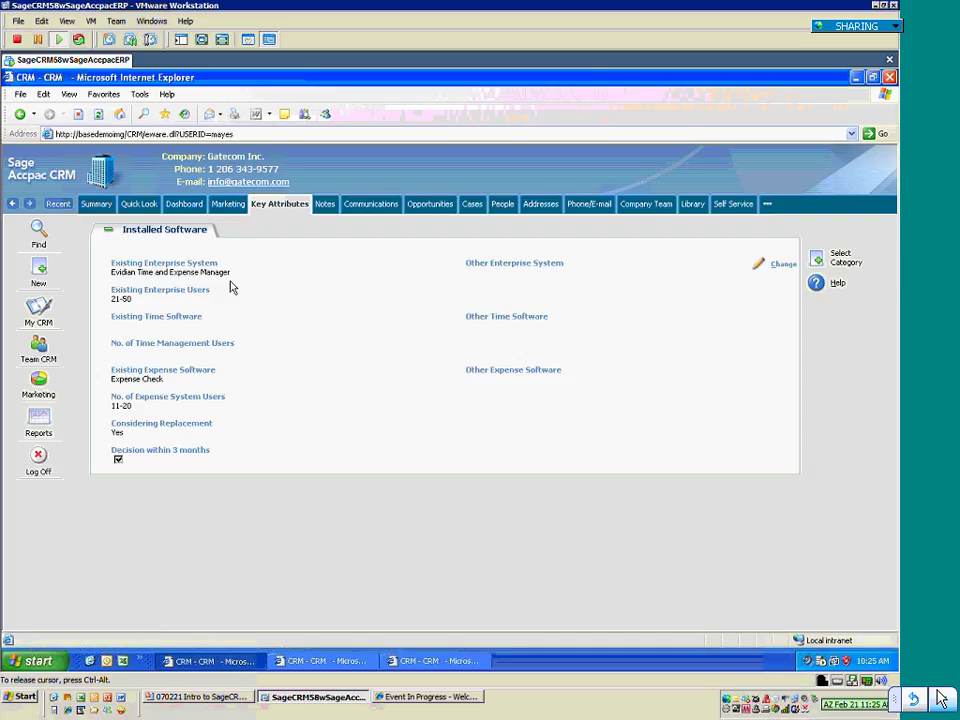
{"action": "left_click_drag", "start_coordinate": [231, 273], "coordinate": [133, 299]}
{"action": "left_click_drag", "start_coordinate": [113, 432], "coordinate": [172, 425]}
{"action": "left_click", "coordinate": [172, 425]}
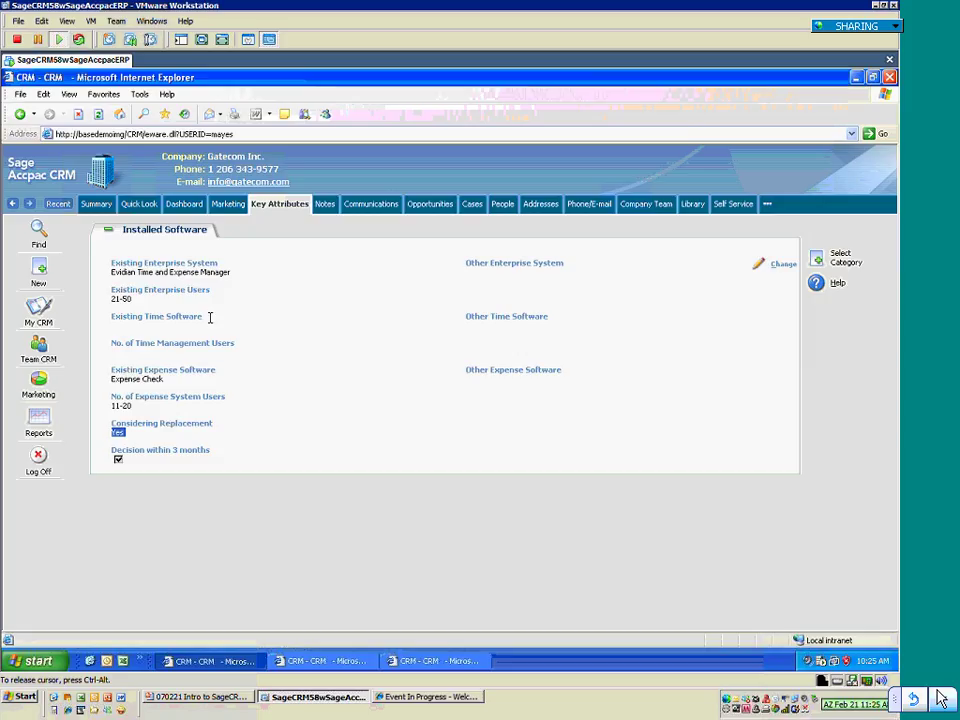
Look through the company's notes, addresses, phone and e-mail details, communications, cases and library items.
{"action": "left_click", "coordinate": [328, 232]}
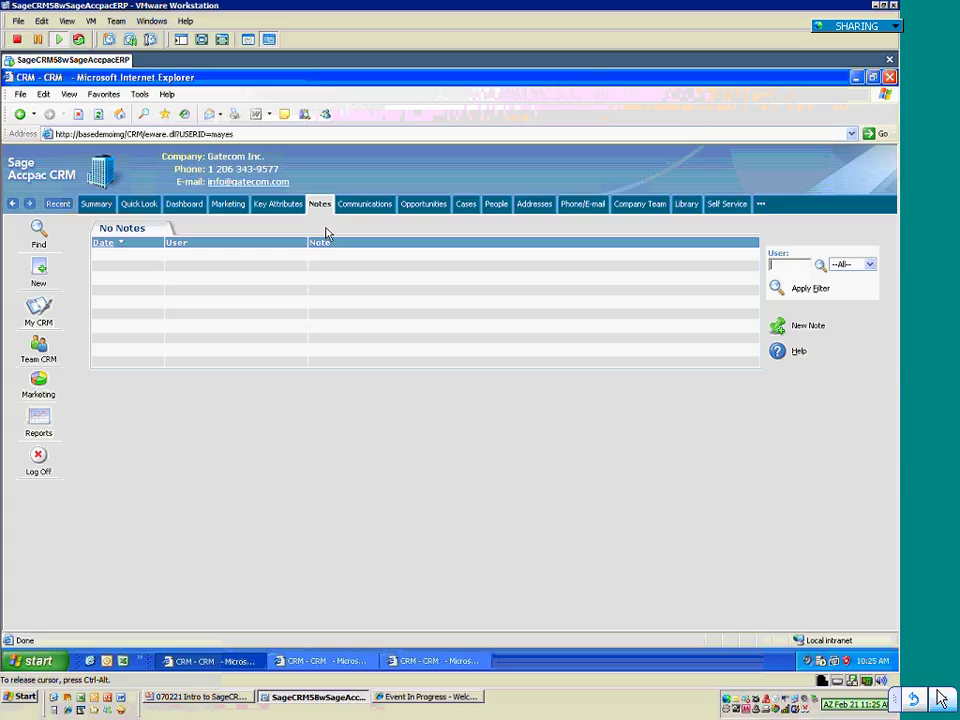
{"action": "left_click", "coordinate": [542, 214]}
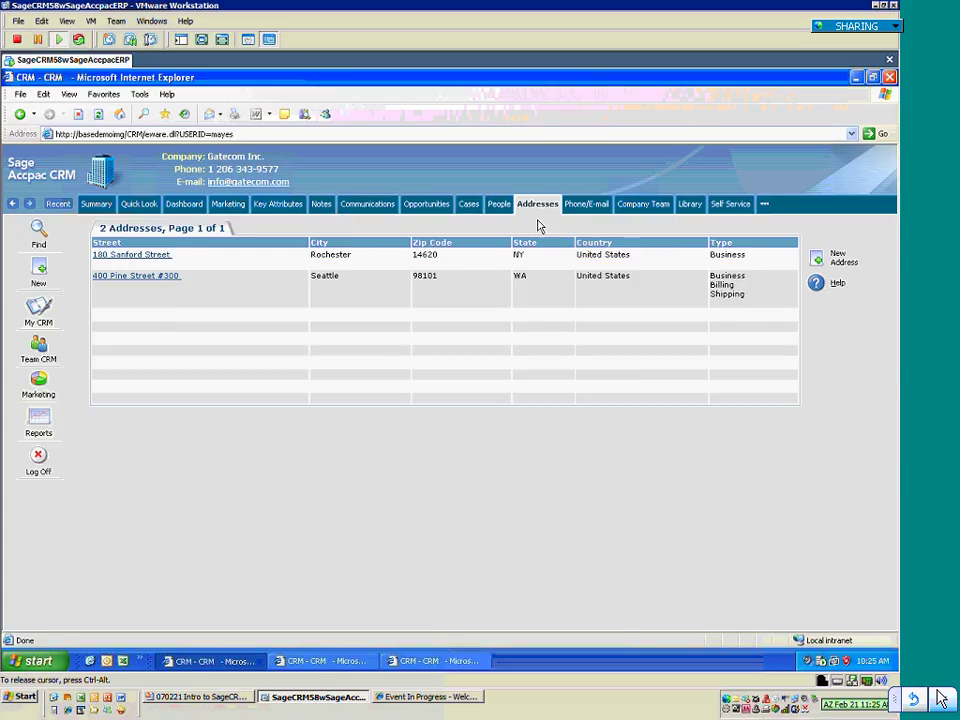
{"action": "left_click", "coordinate": [586, 211]}
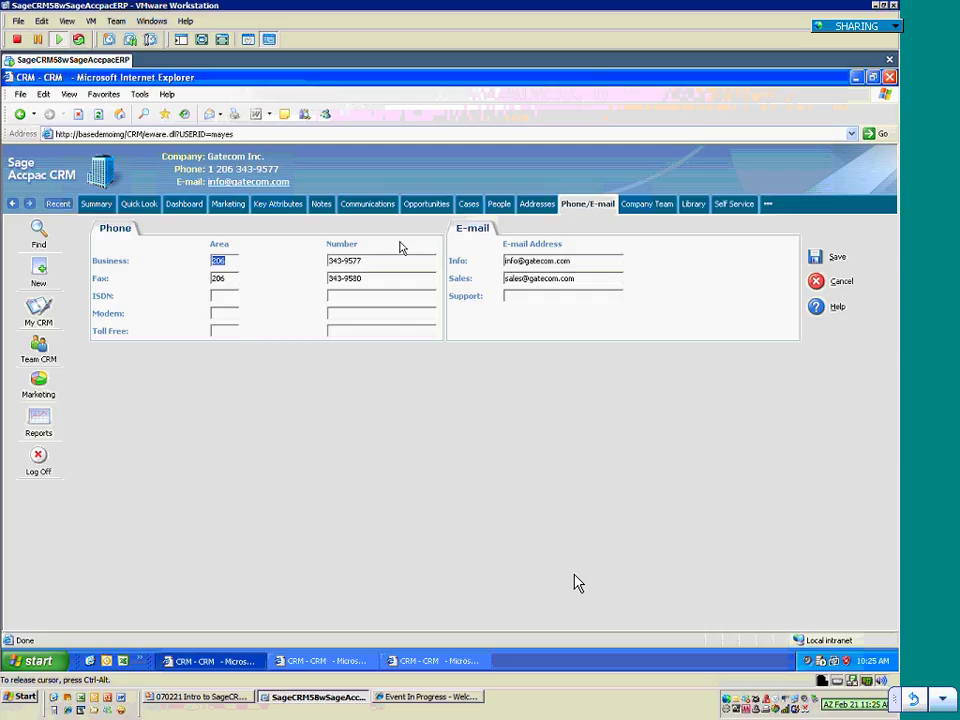
{"action": "left_click", "coordinate": [360, 206]}
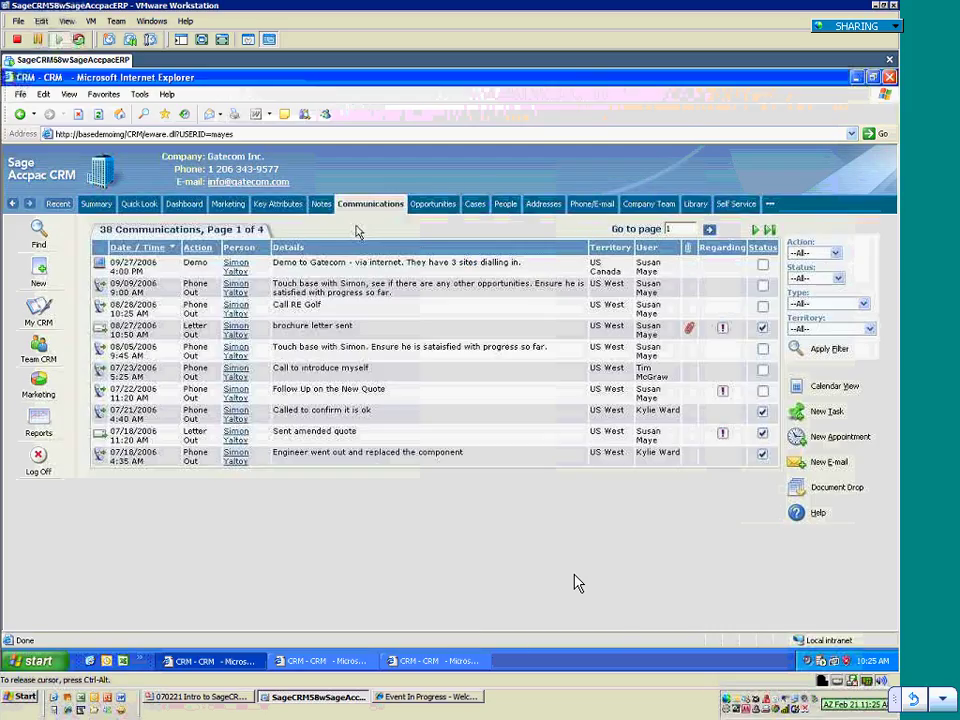
{"action": "left_click", "coordinate": [469, 206]}
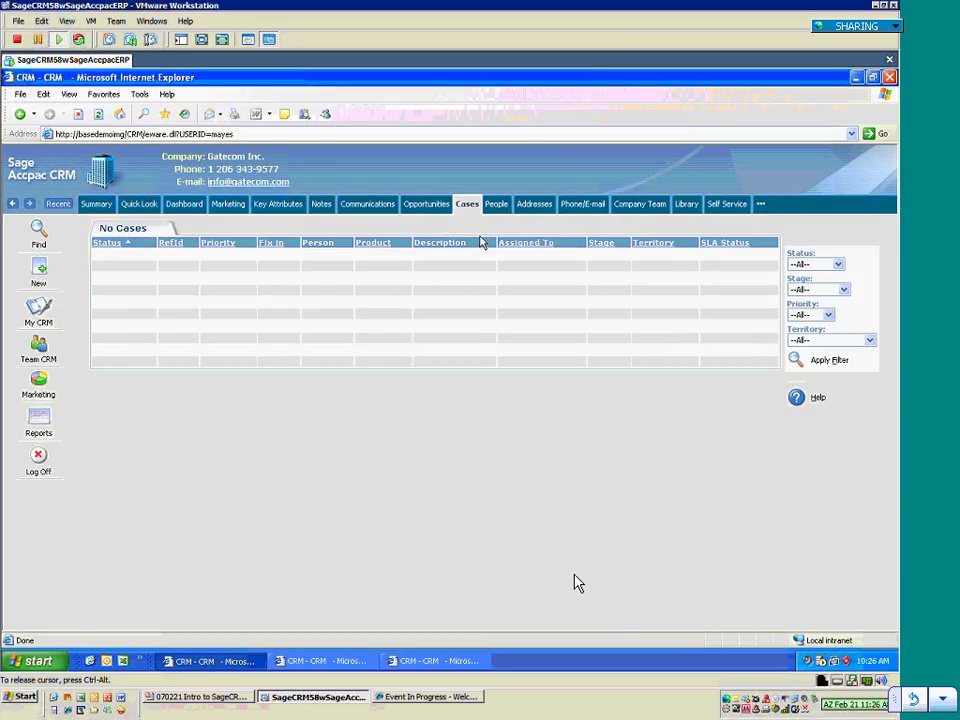
{"action": "left_click", "coordinate": [684, 205]}
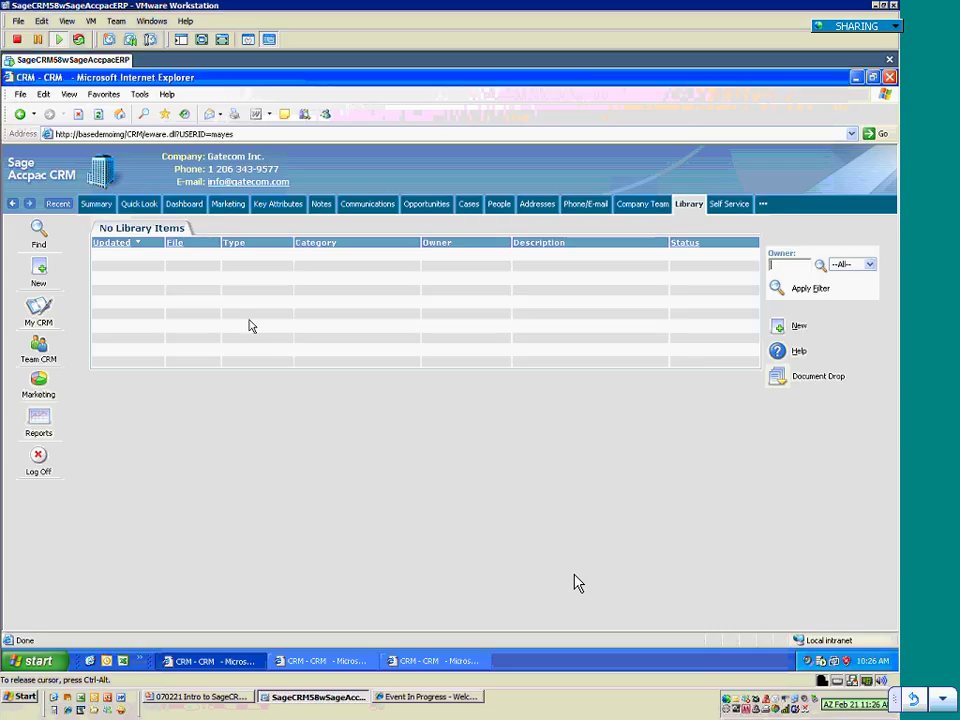
Open the US West sales manager from the company's people and review that contact's notes, communications, opportunities, cases and library.
{"action": "left_click", "coordinate": [495, 206]}
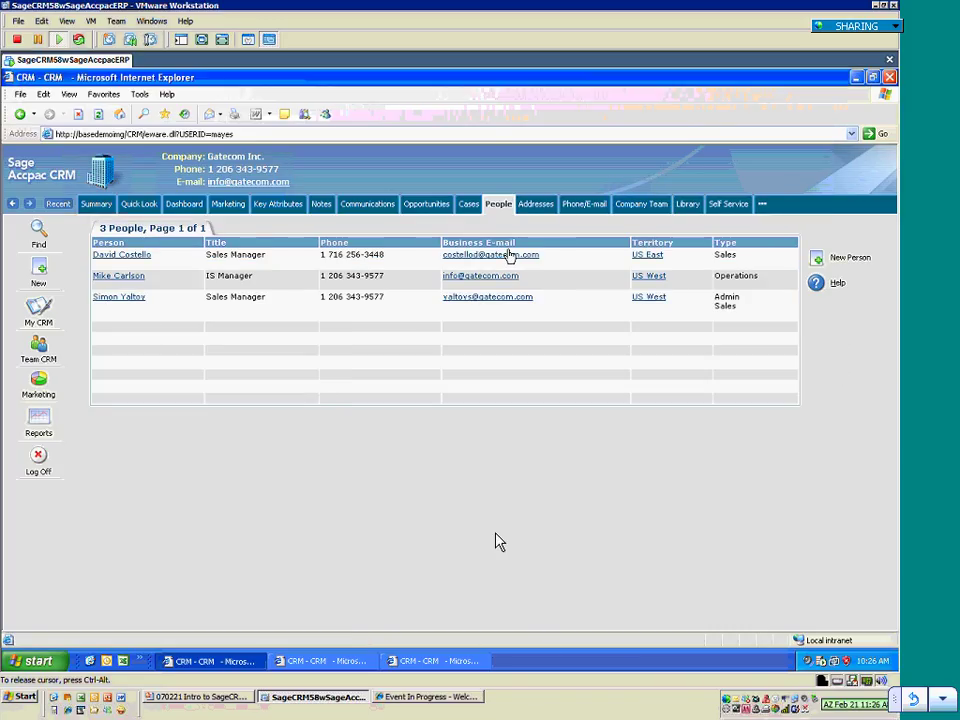
{"action": "left_click", "coordinate": [119, 296]}
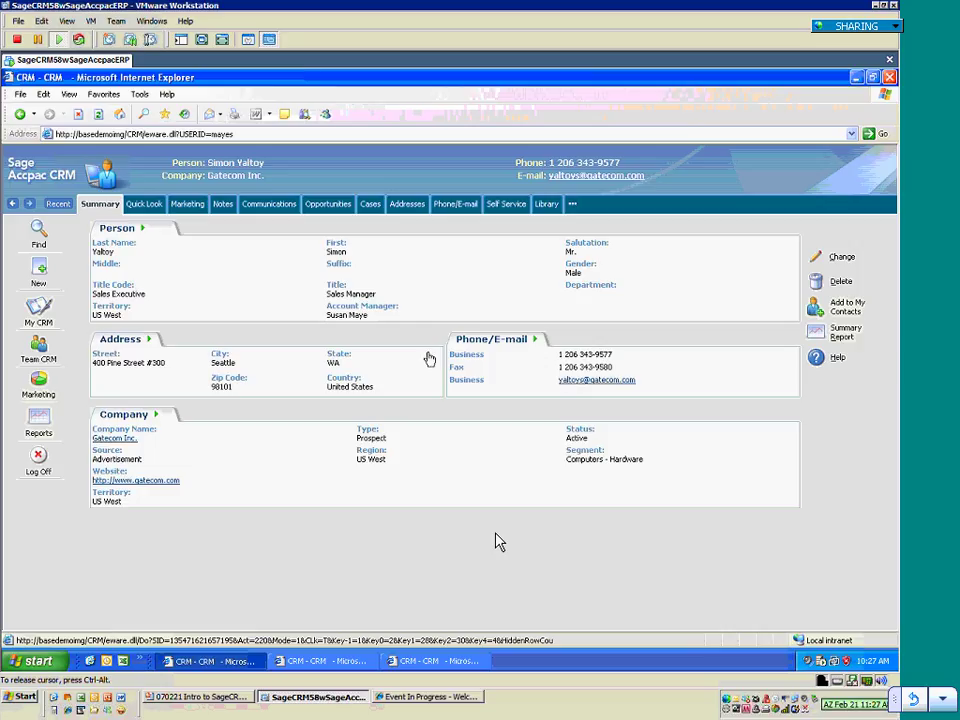
{"action": "left_click", "coordinate": [222, 204]}
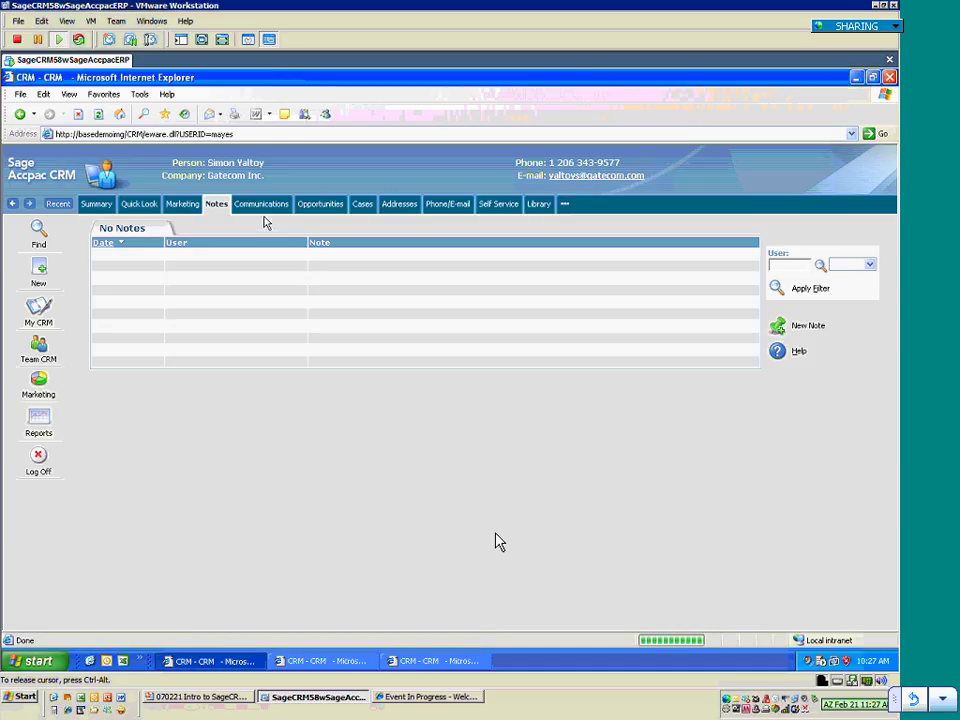
{"action": "left_click", "coordinate": [262, 205]}
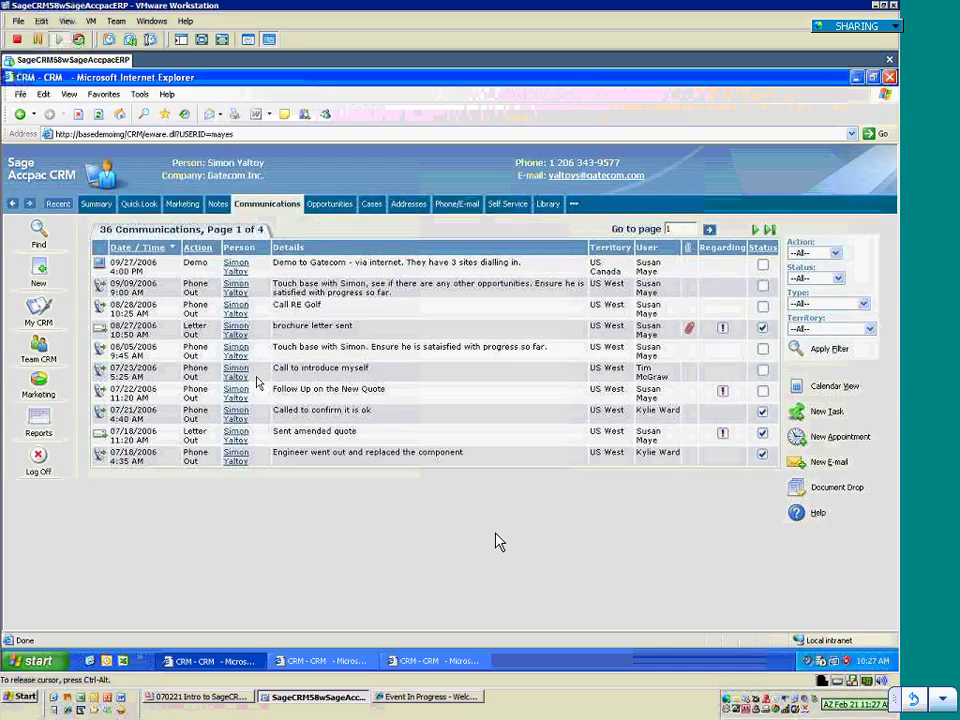
{"action": "left_click", "coordinate": [346, 205]}
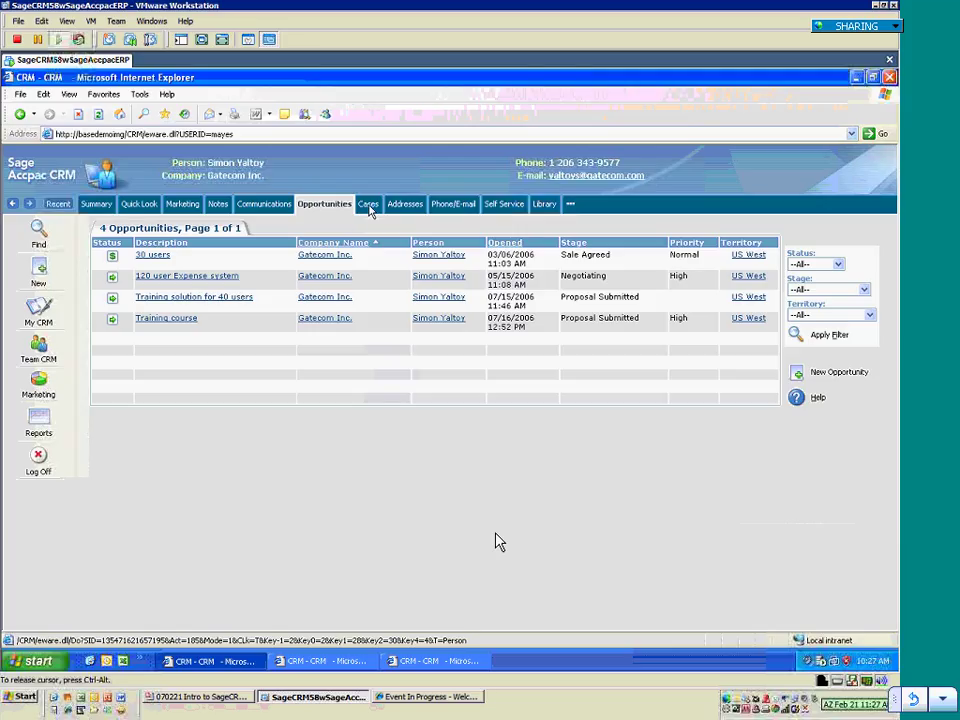
{"action": "left_click", "coordinate": [367, 207]}
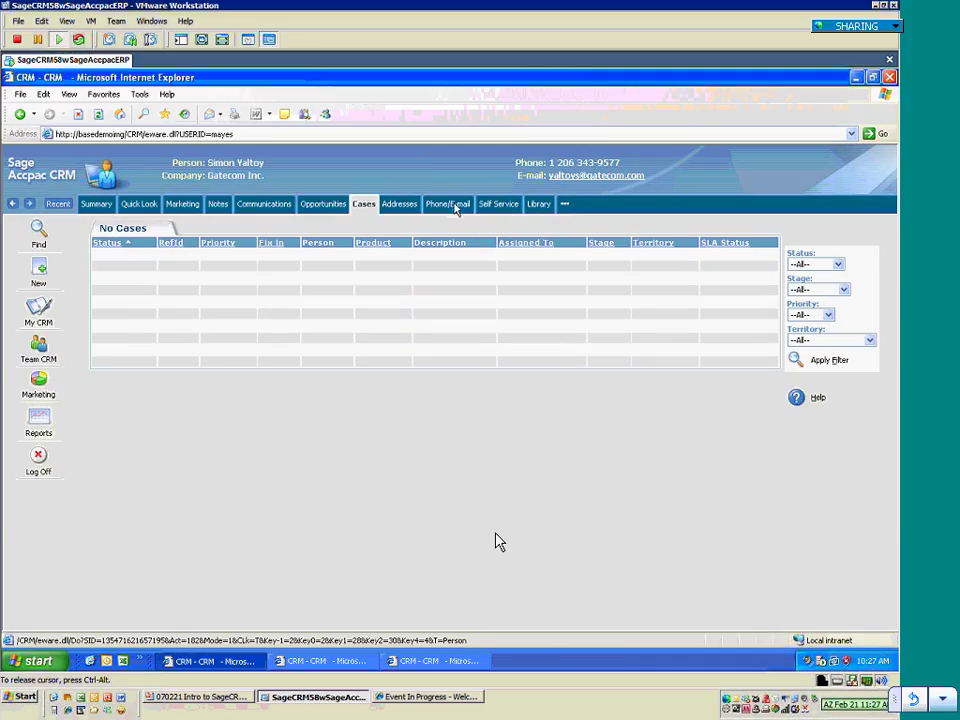
{"action": "left_click", "coordinate": [540, 204]}
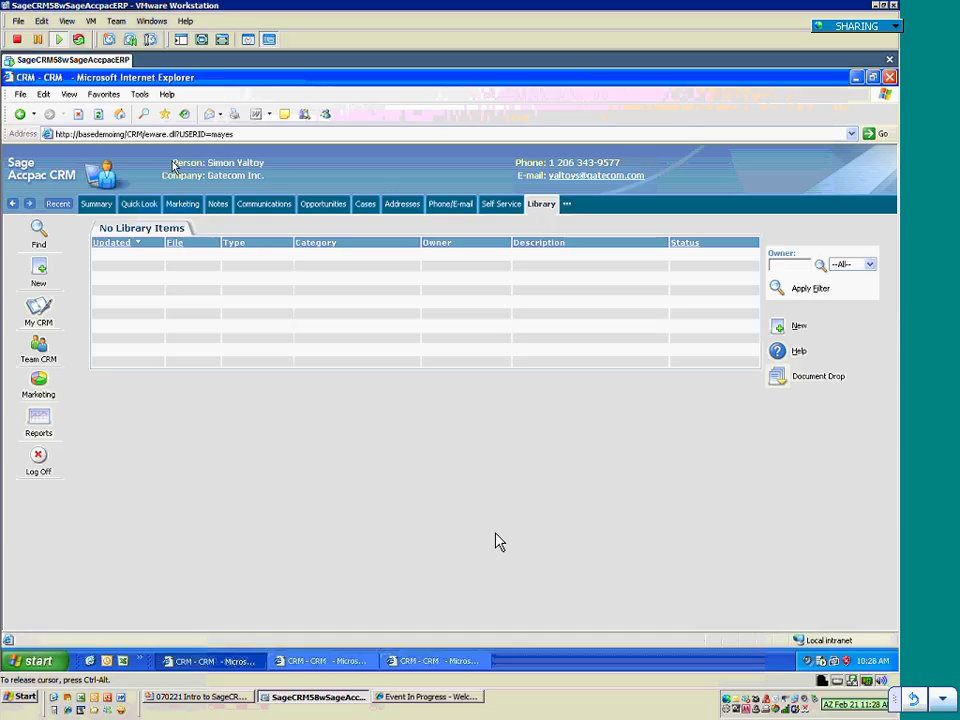
Check the person and company identified in the contact record's header, and revisit the contact's communications and opportunities.
{"action": "left_click_drag", "start_coordinate": [174, 165], "coordinate": [205, 169]}
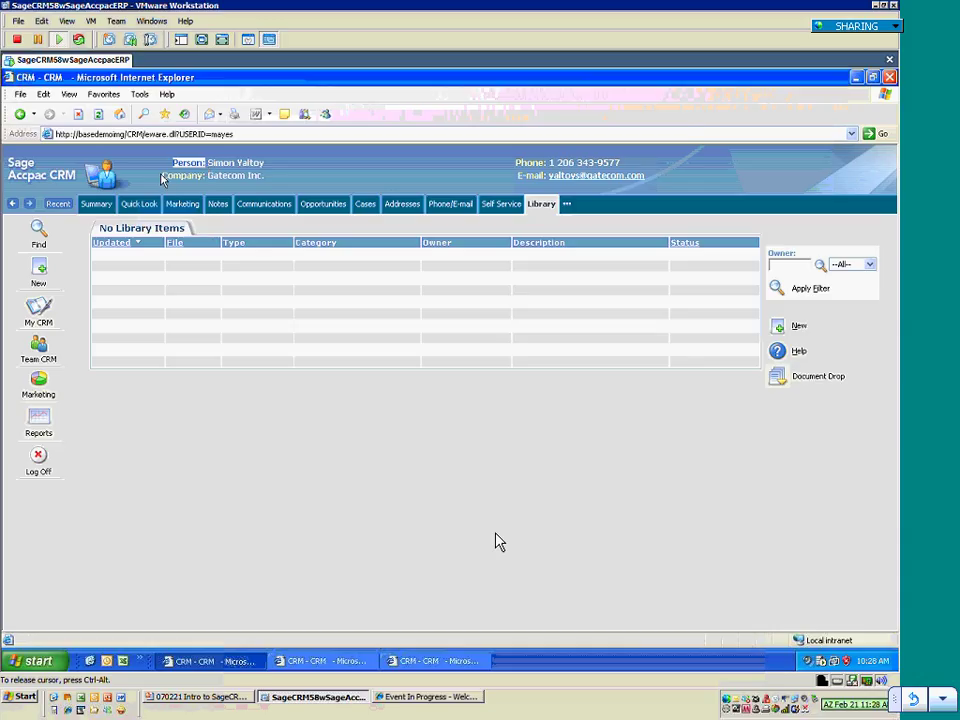
{"action": "double_click", "coordinate": [182, 175]}
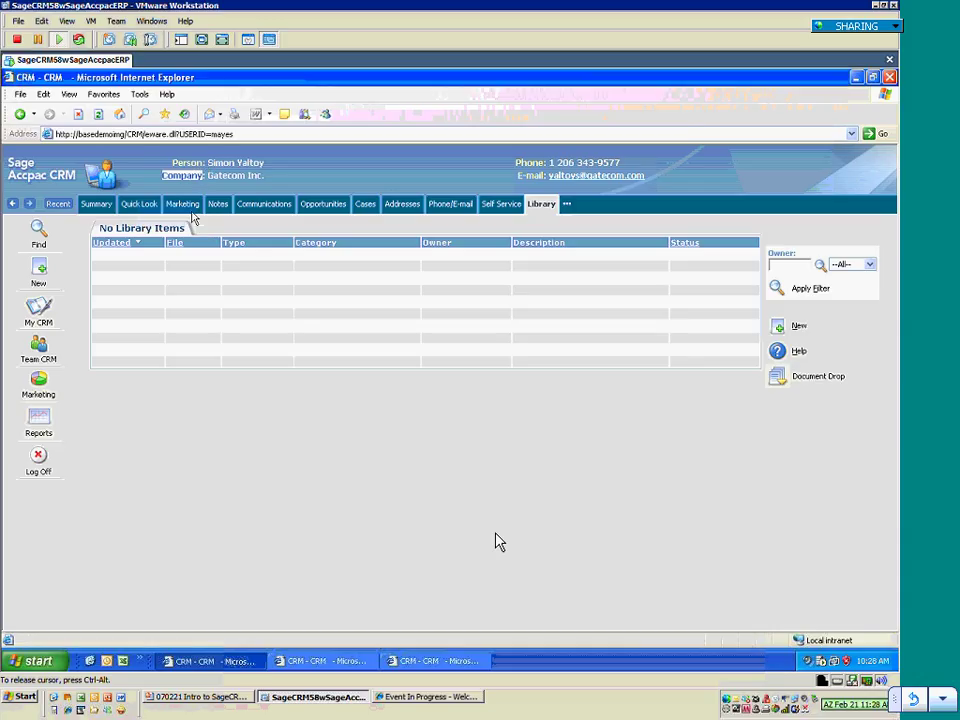
{"action": "left_click", "coordinate": [250, 207]}
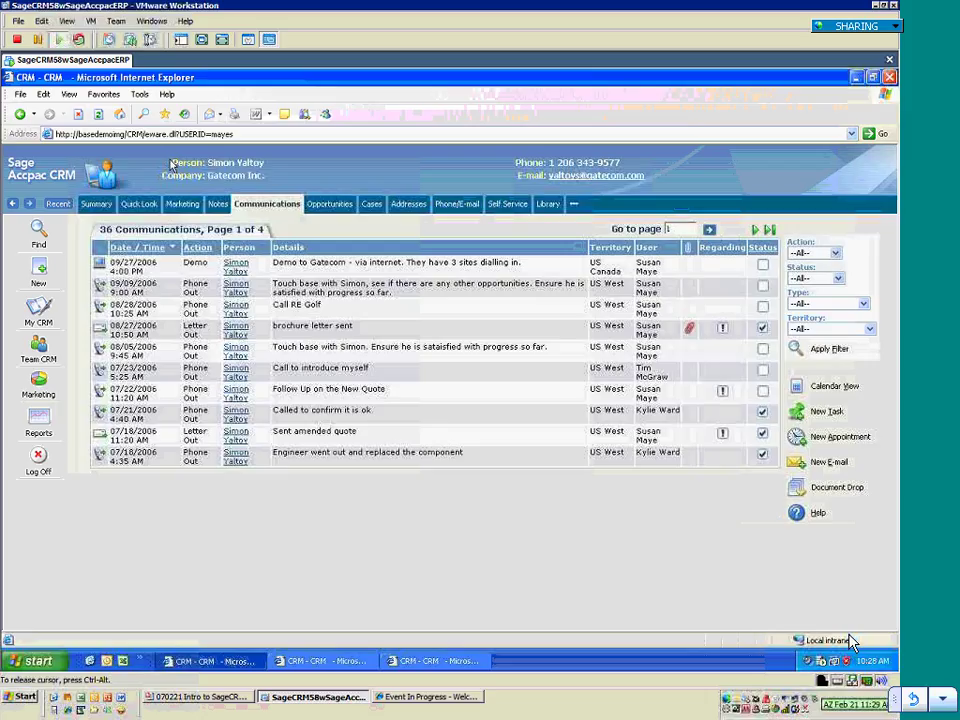
{"action": "left_click", "coordinate": [329, 204]}
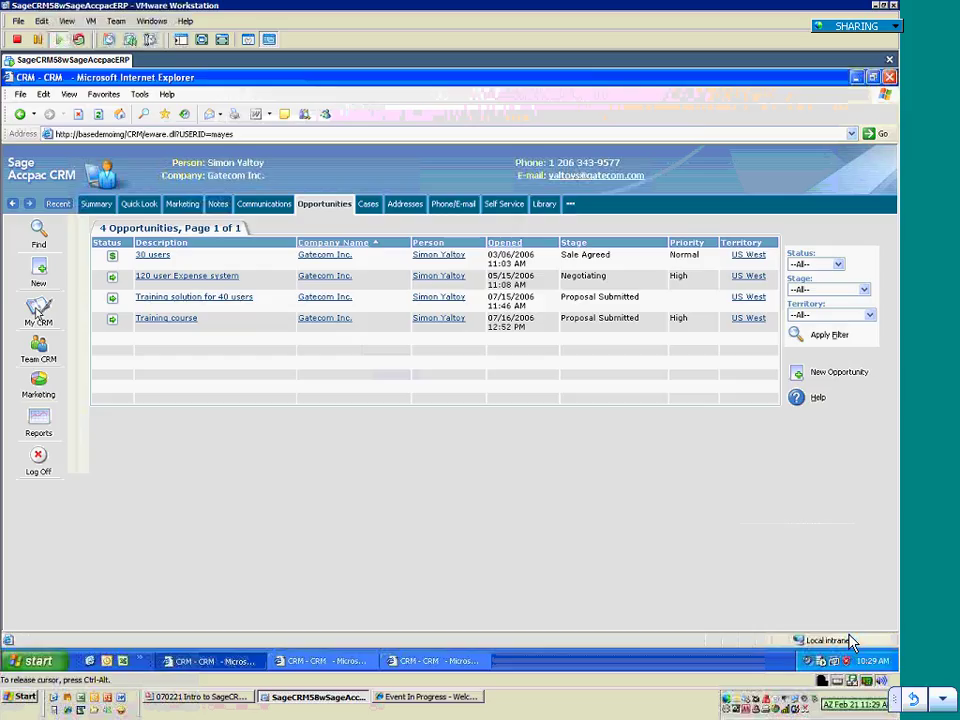
Return to My CRM and show its in-progress opportunities for all stages instead of only Proposal Submitted.
{"action": "left_click", "coordinate": [57, 348]}
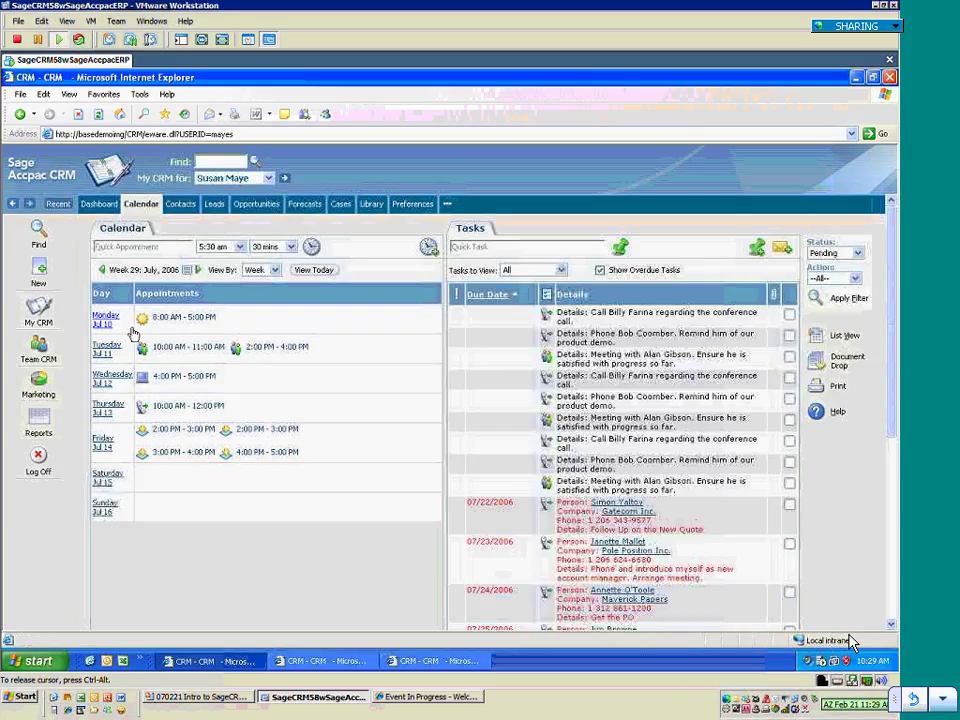
{"action": "left_click", "coordinate": [256, 204]}
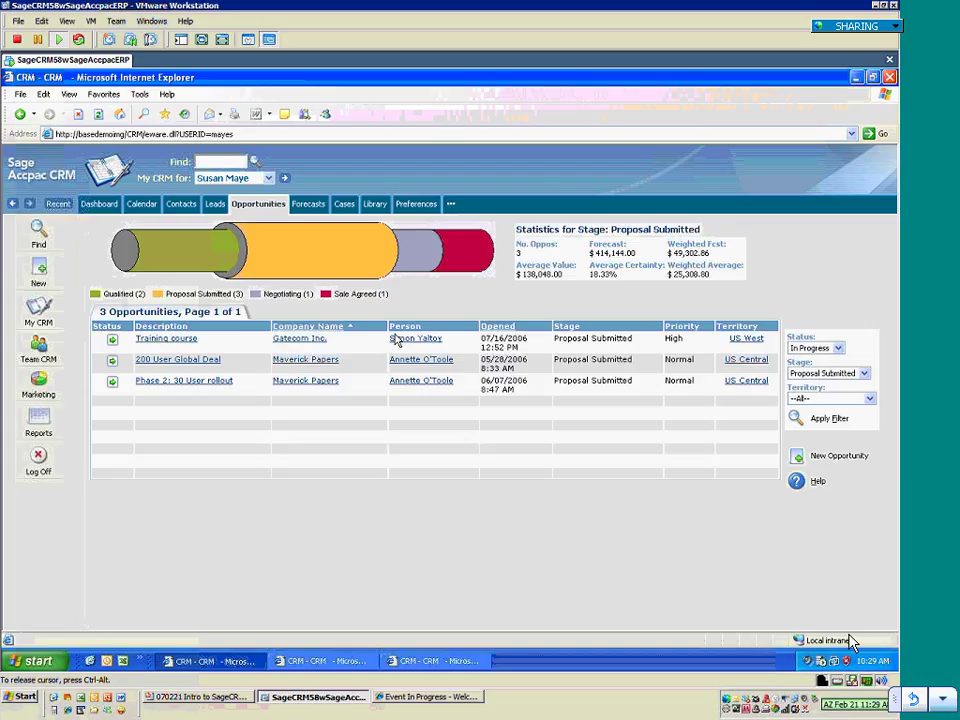
{"action": "left_click", "coordinate": [341, 262]}
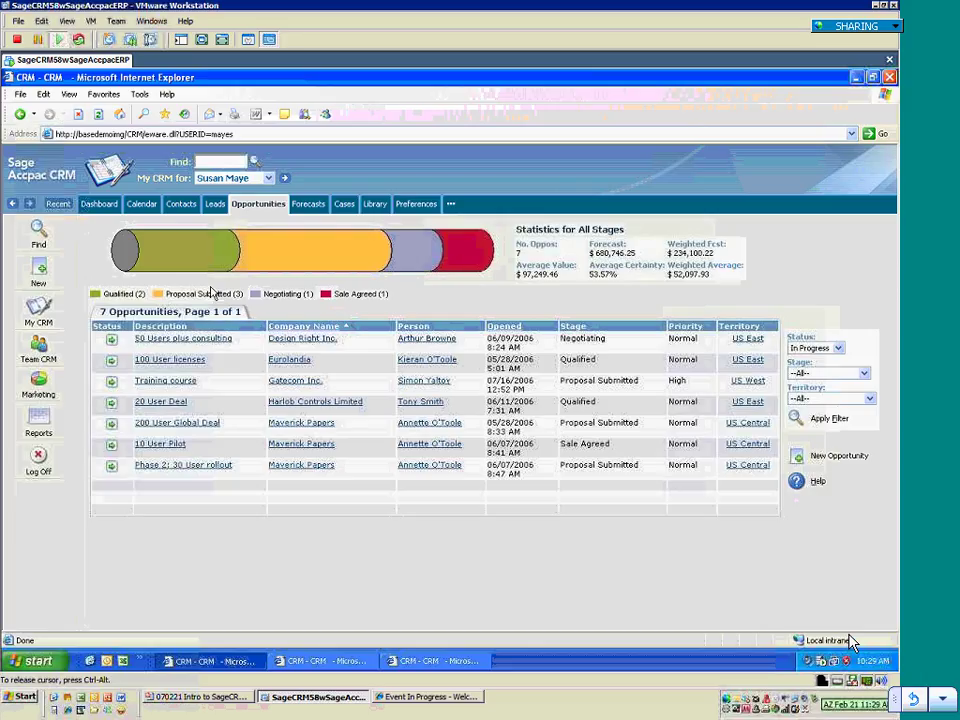
{"action": "left_click", "coordinate": [338, 325]}
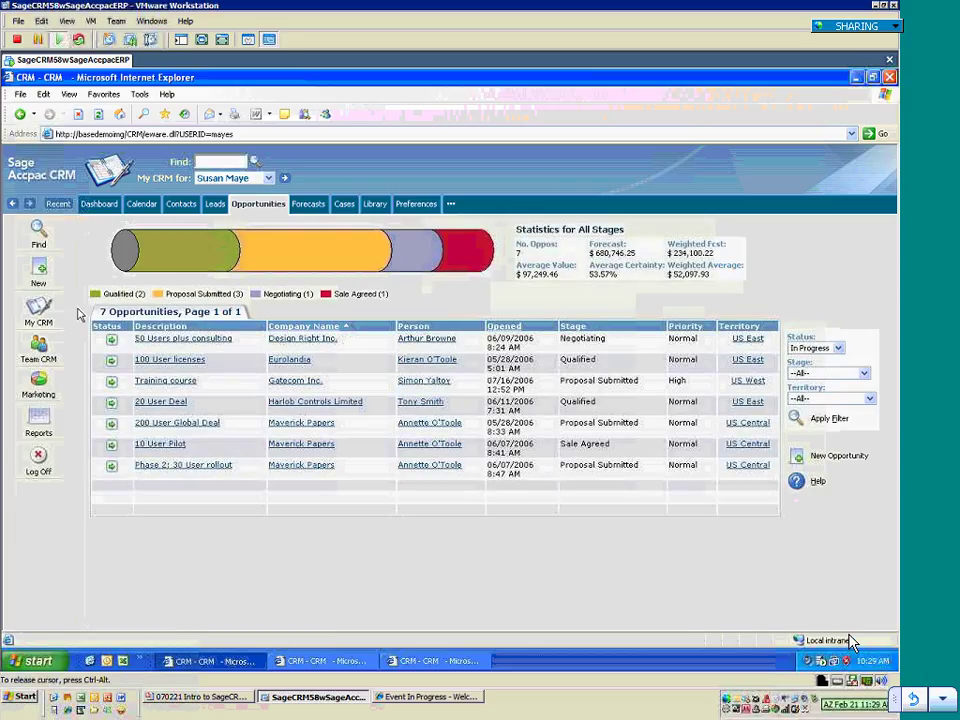
Inspect the opportunity counts of the Proposal Submitted and Negotiating segments in the sales pipeline graphic.
{"action": "mouse_move", "coordinate": [172, 265]}
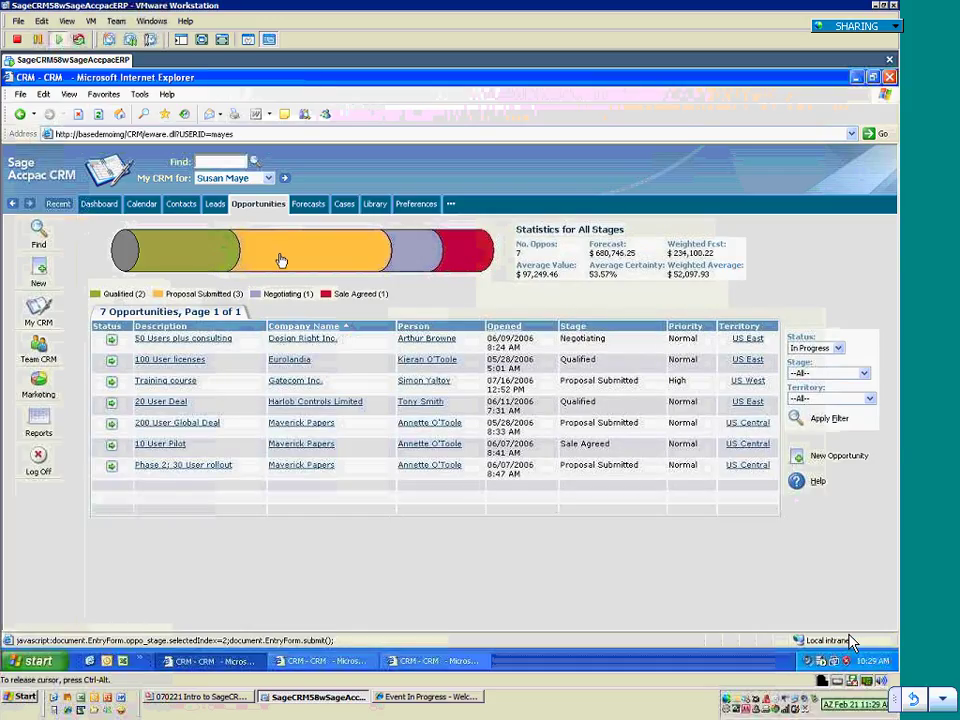
{"action": "mouse_move", "coordinate": [281, 260]}
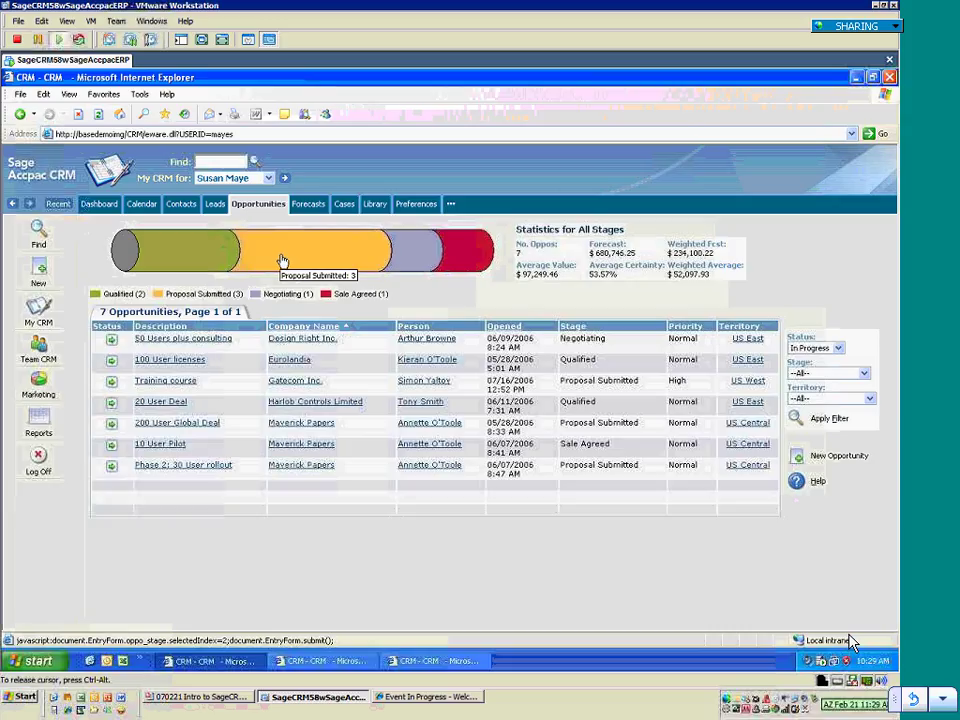
{"action": "mouse_move", "coordinate": [418, 258]}
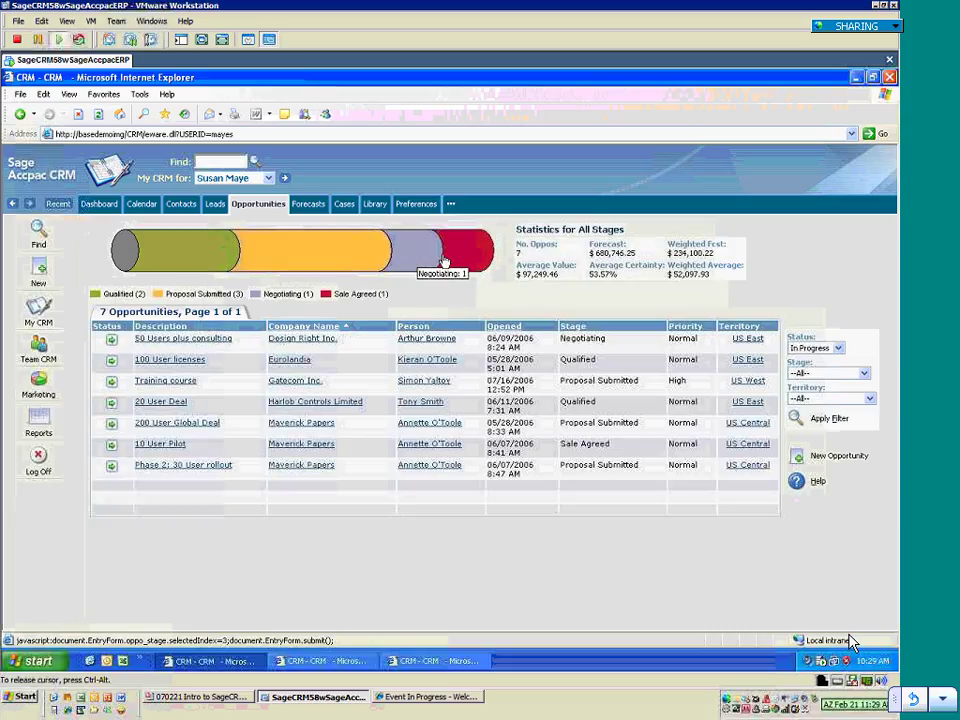
Limit the pipeline to Proposal Submitted opportunities and open Gatecom Inc.'s Training course opportunity.
{"action": "mouse_move", "coordinate": [461, 261]}
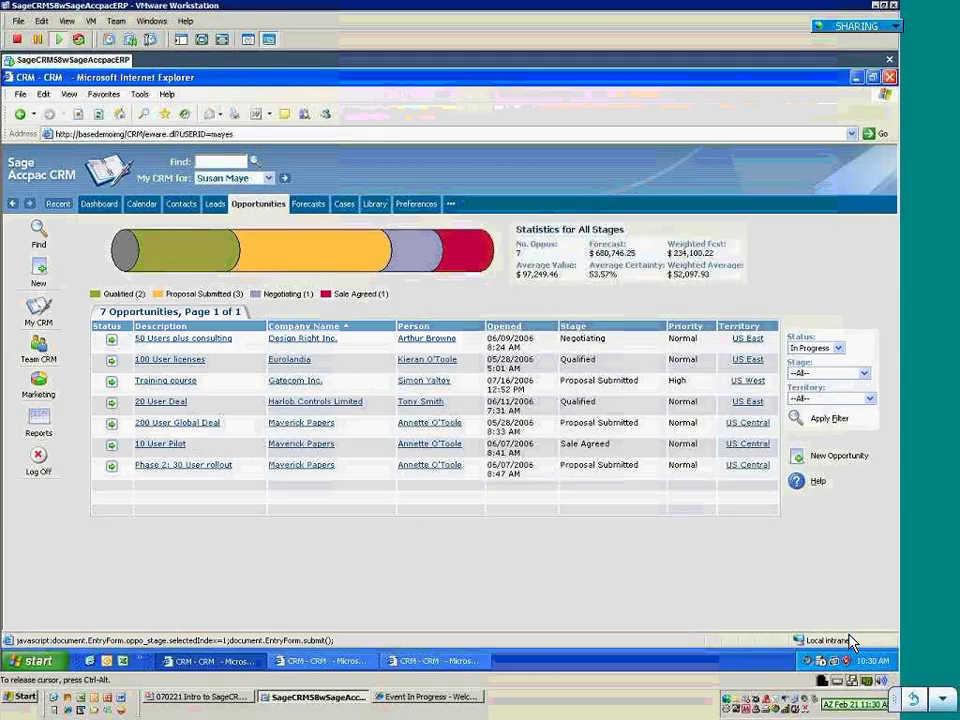
{"action": "left_click", "coordinate": [320, 252]}
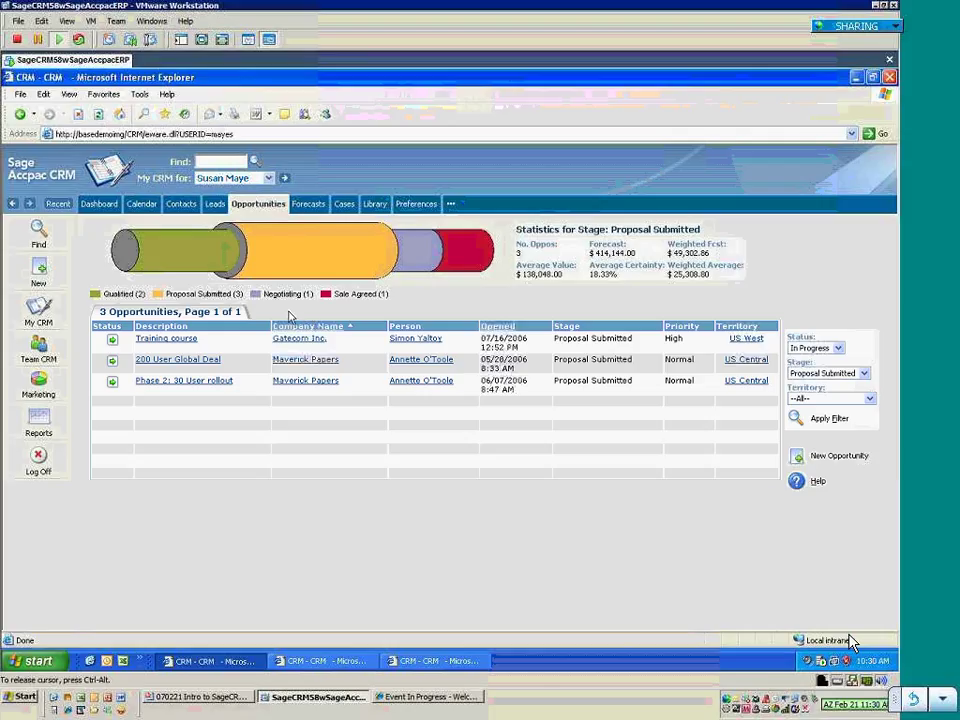
{"action": "left_click", "coordinate": [184, 343]}
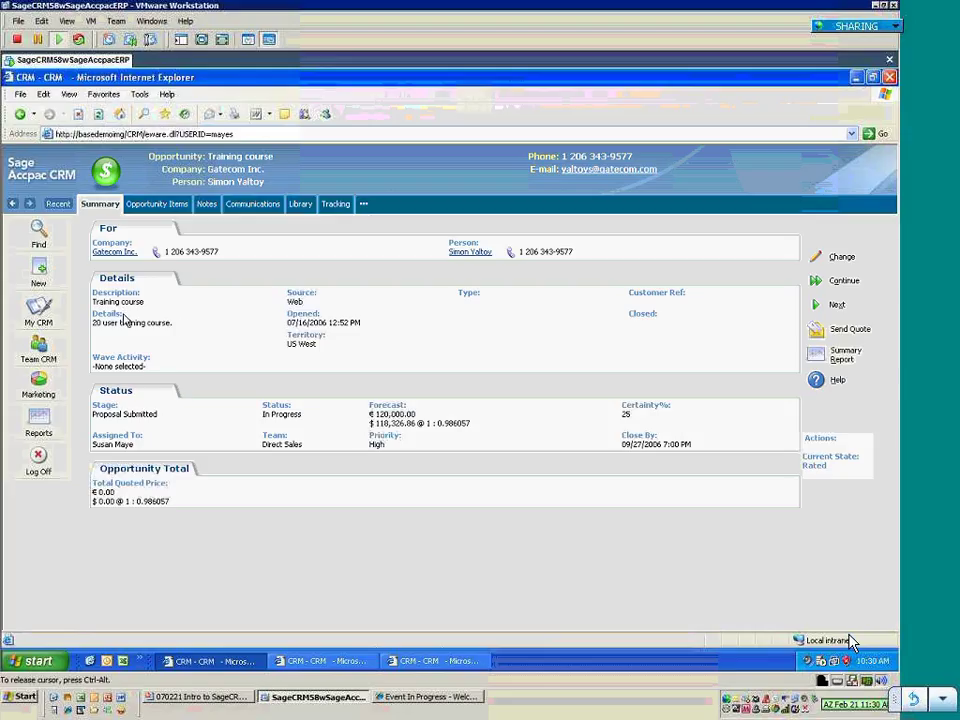
Review the opportunity's details, opening date, territory, status, forecast, certainty and expected closing date.
{"action": "left_click_drag", "start_coordinate": [182, 326], "coordinate": [120, 338]}
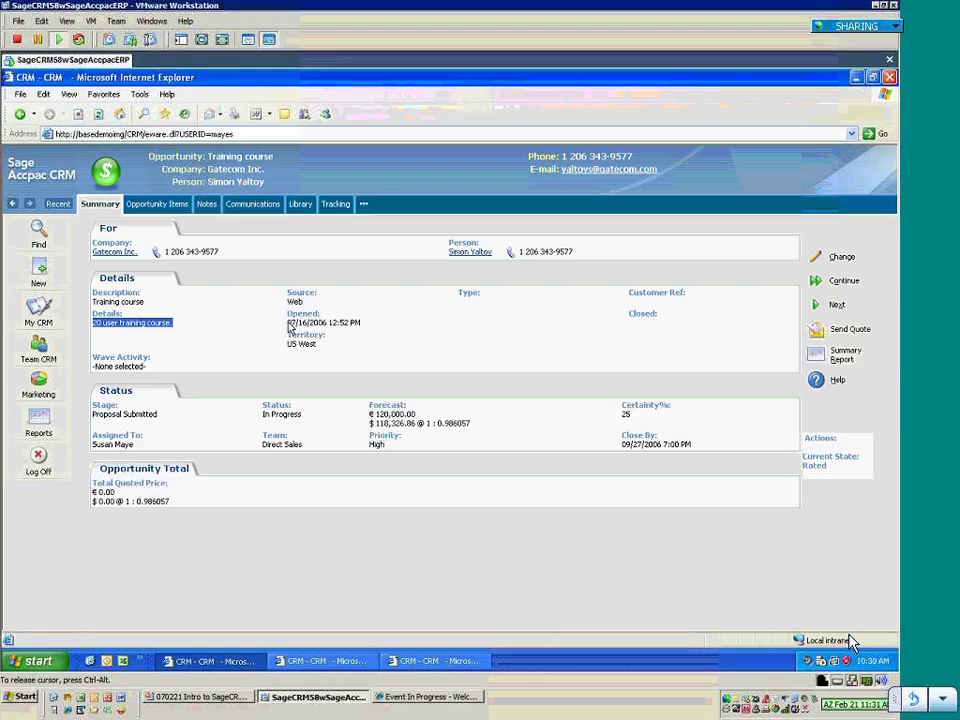
{"action": "left_click_drag", "start_coordinate": [287, 313], "coordinate": [358, 324]}
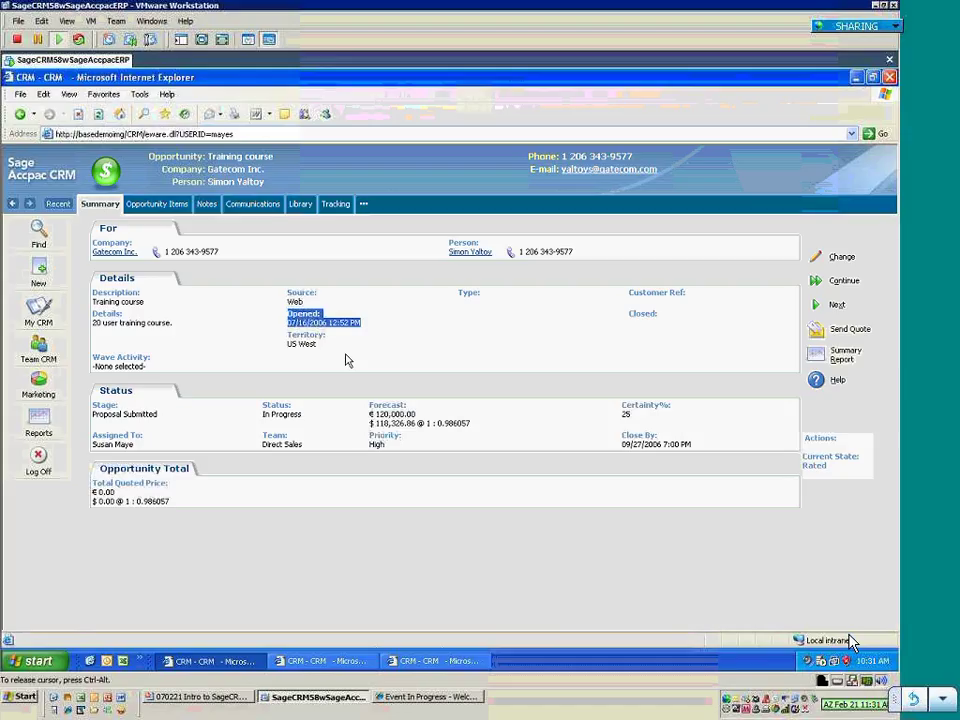
{"action": "left_click_drag", "start_coordinate": [323, 318], "coordinate": [282, 338]}
{"action": "left_click", "coordinate": [292, 338]}
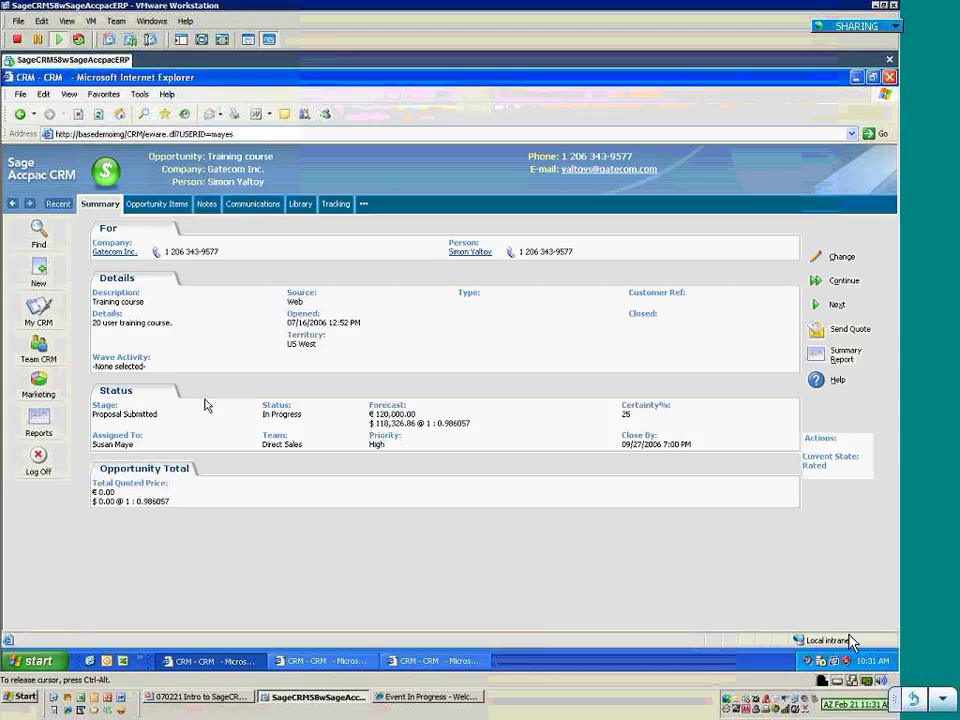
{"action": "triple_click", "coordinate": [283, 413]}
{"action": "left_click_drag", "start_coordinate": [415, 414], "coordinate": [372, 405]}
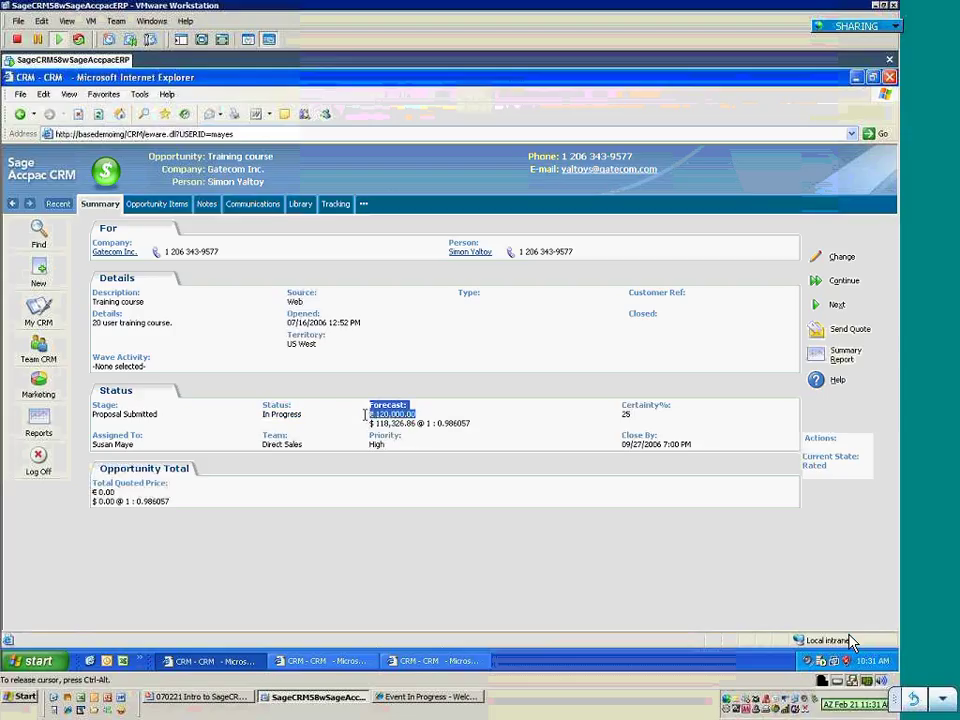
{"action": "left_click", "coordinate": [396, 425]}
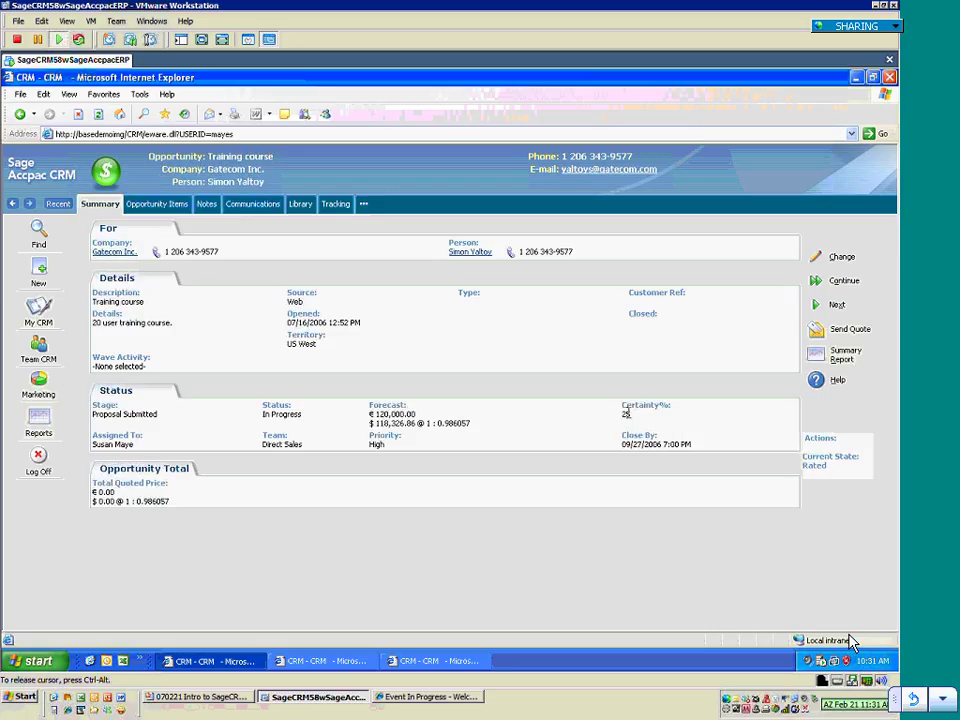
{"action": "left_click_drag", "start_coordinate": [622, 444], "coordinate": [663, 445]}
View the opportunity's product items and check the available quote currencies, keeping €.
{"action": "left_click", "coordinate": [151, 206]}
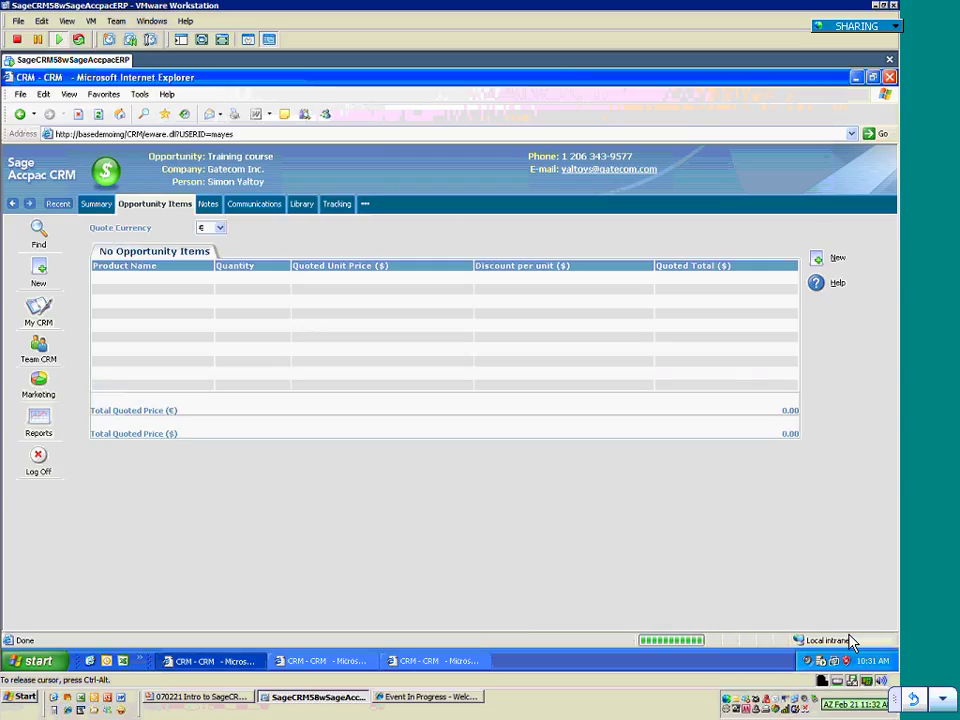
{"action": "left_click", "coordinate": [220, 230]}
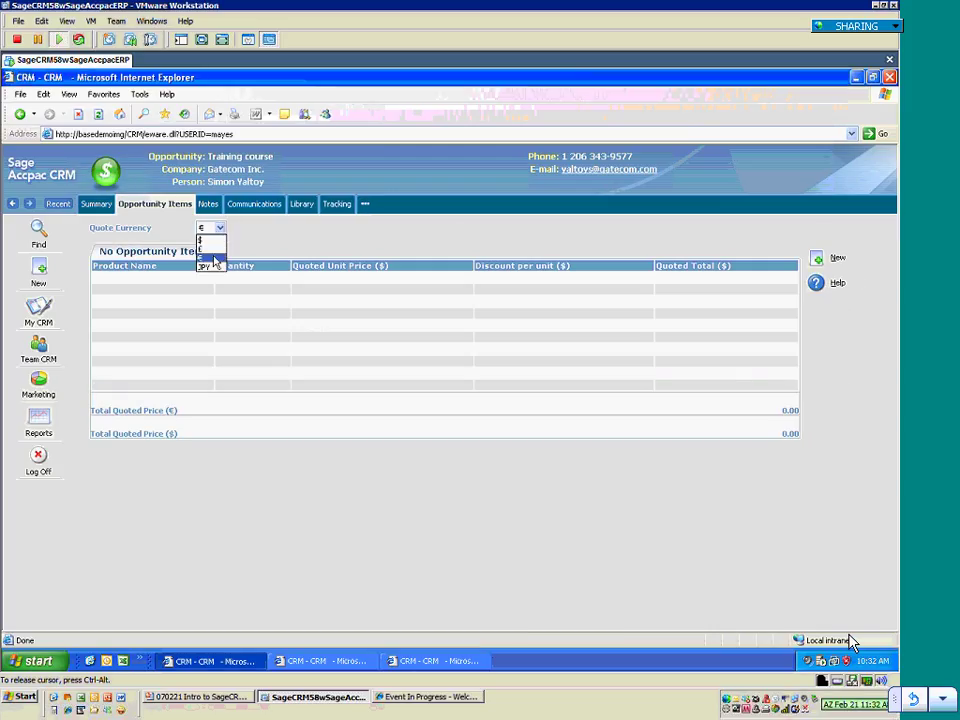
{"action": "left_click", "coordinate": [210, 258]}
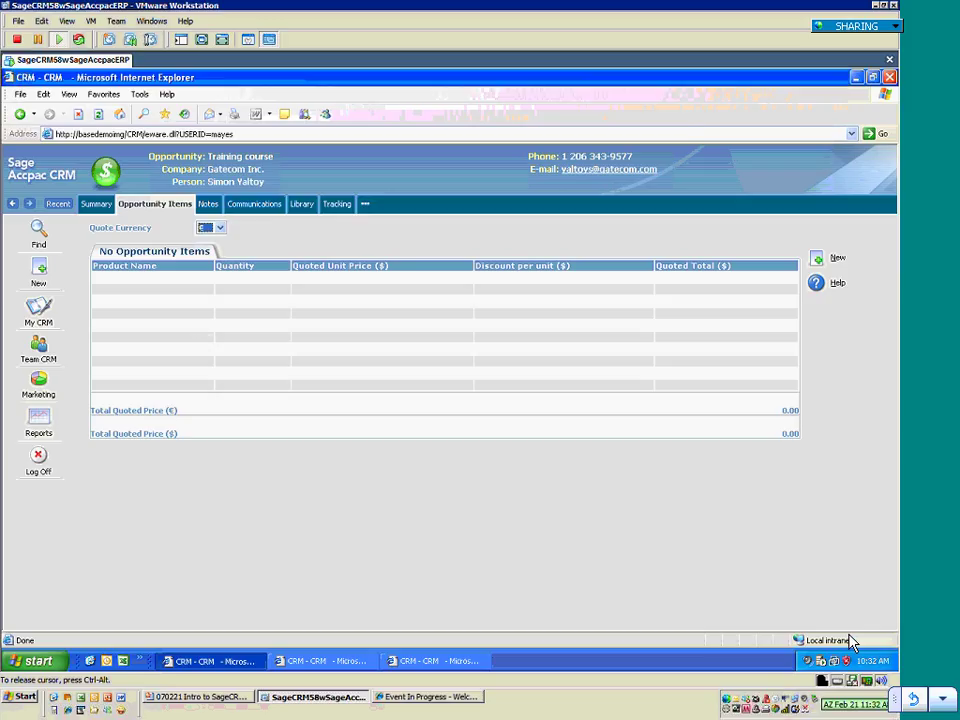
Look through the opportunity's notes, communications and library, and bring up its tracking history.
{"action": "left_click", "coordinate": [208, 207]}
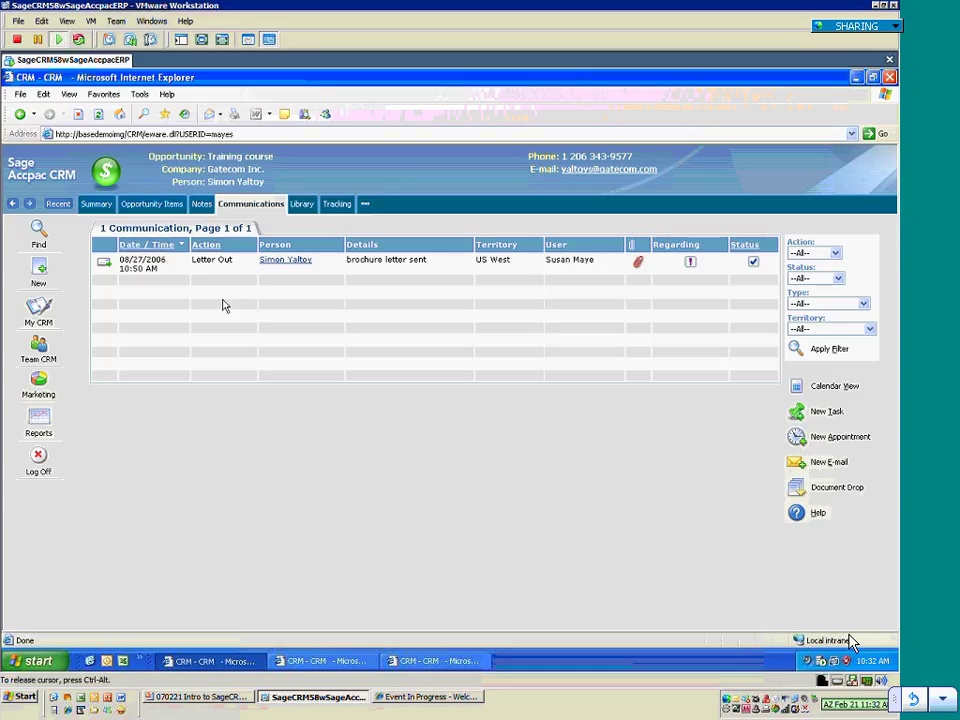
{"action": "left_click", "coordinate": [301, 205]}
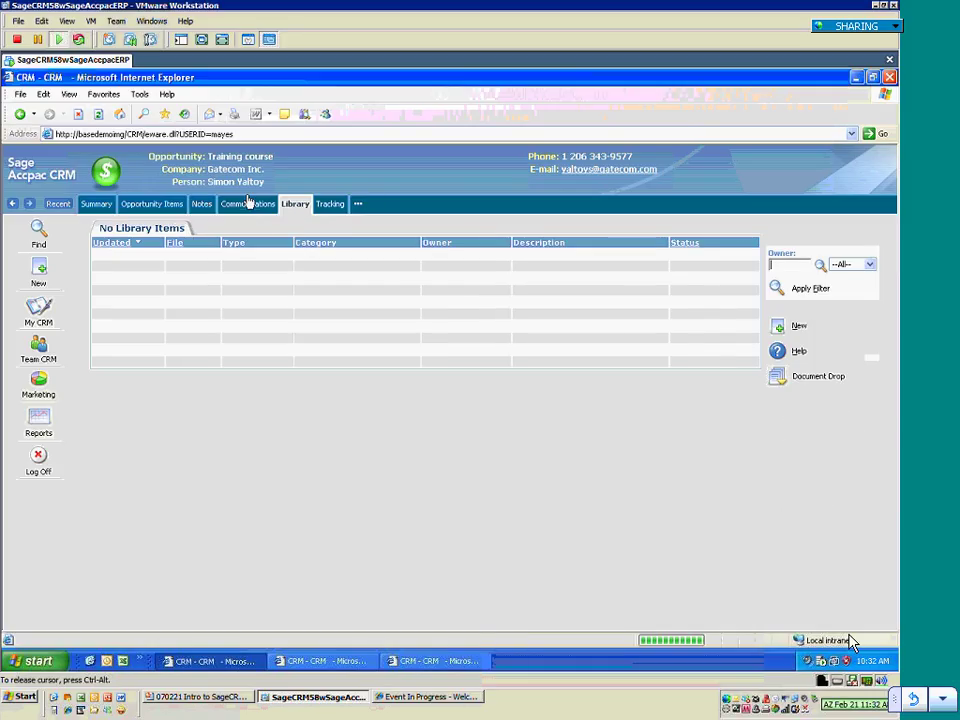
{"action": "left_click", "coordinate": [328, 205]}
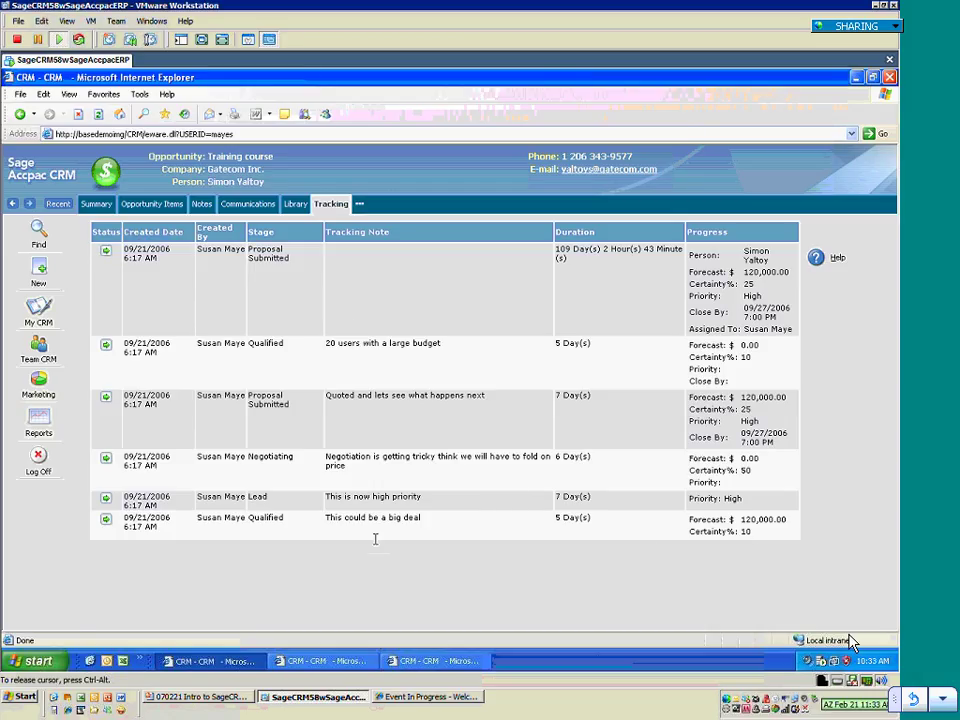
Examine the tracking history's stages and notes together with the forecast and certainty recorded for the Qualified, Negotiating and Proposal Submitted entries.
{"action": "double_click", "coordinate": [274, 519]}
{"action": "left_click_drag", "start_coordinate": [421, 518], "coordinate": [344, 519]}
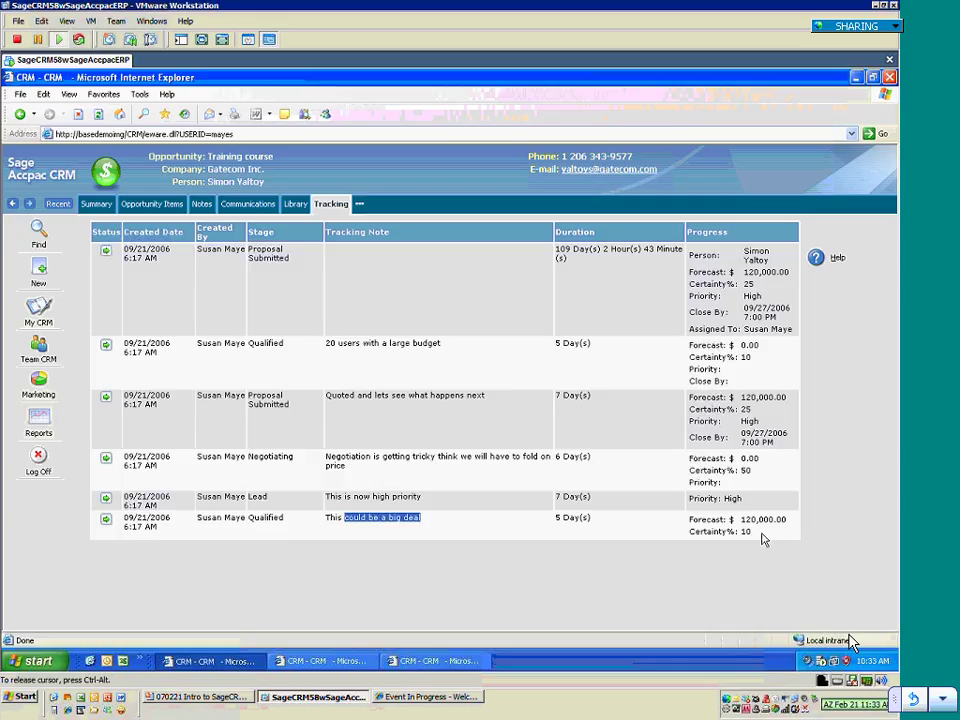
{"action": "left_click_drag", "start_coordinate": [762, 540], "coordinate": [701, 538]}
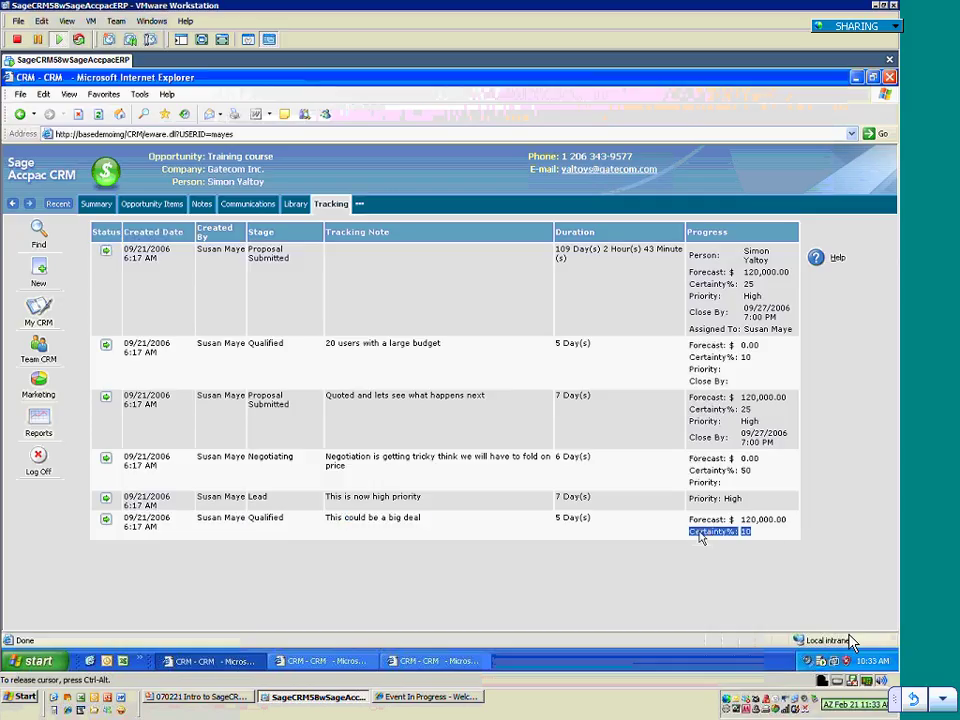
{"action": "left_click_drag", "start_coordinate": [748, 504], "coordinate": [690, 465]}
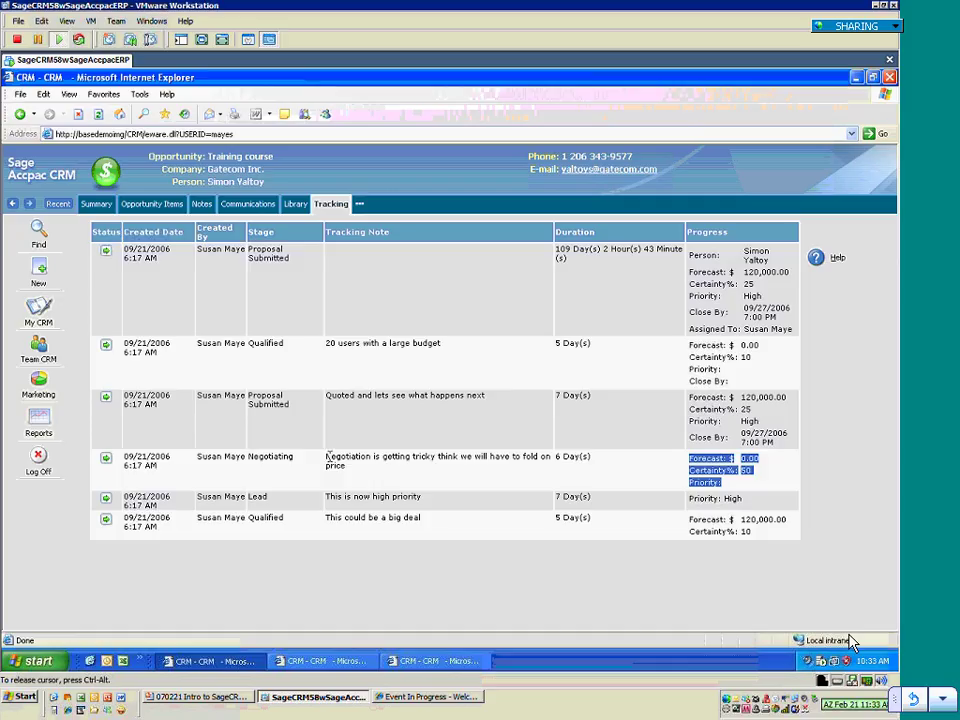
{"action": "left_click", "coordinate": [756, 472]}
{"action": "double_click", "coordinate": [756, 460]}
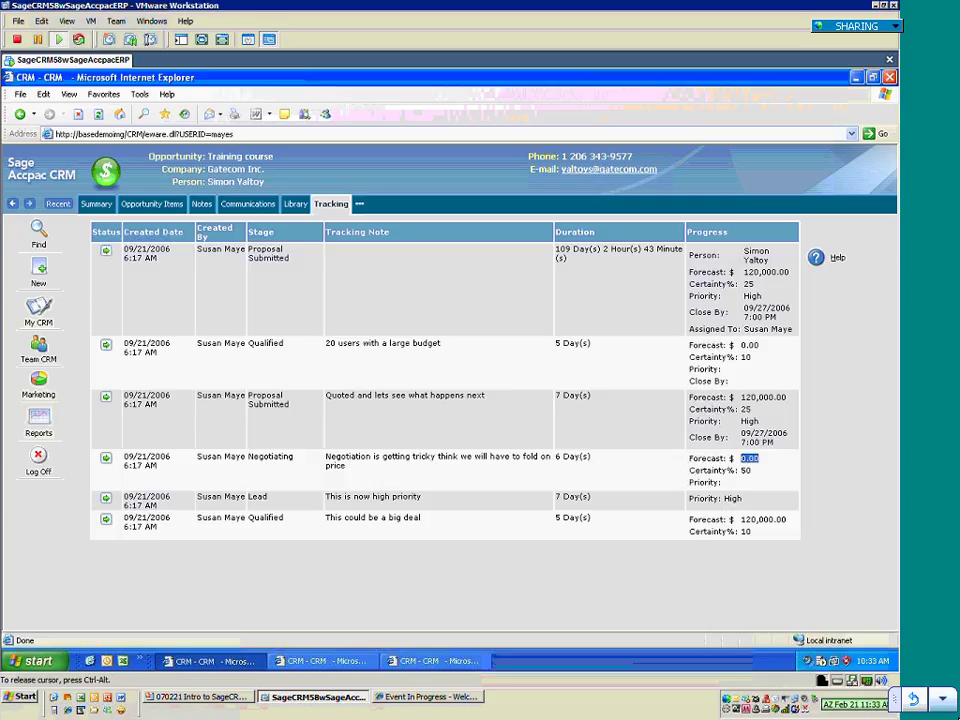
{"action": "triple_click", "coordinate": [458, 397]}
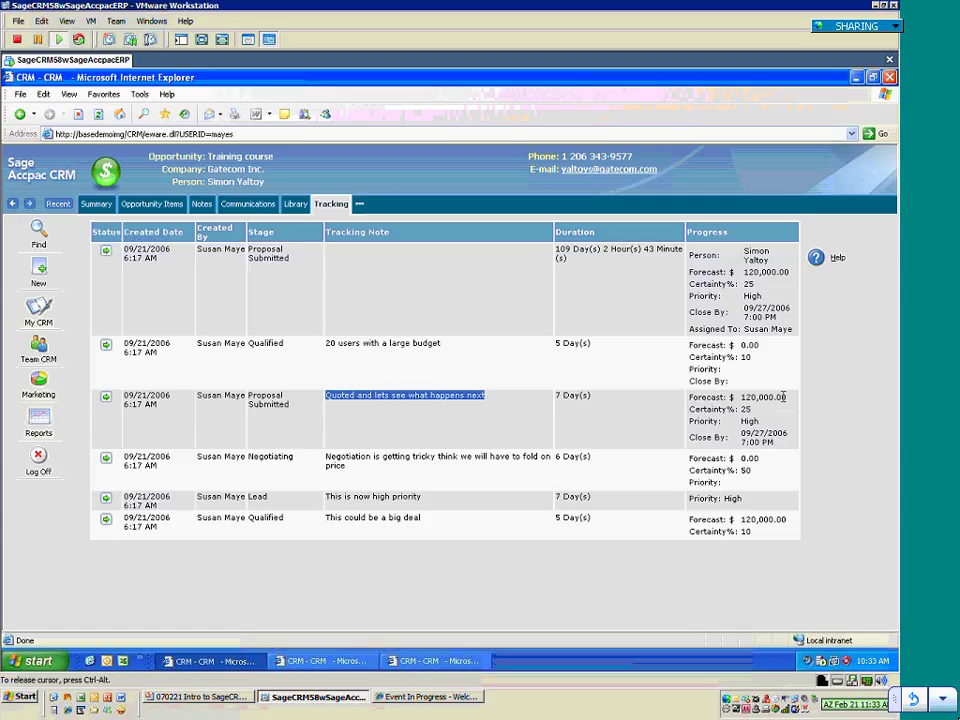
{"action": "left_click_drag", "start_coordinate": [785, 397], "coordinate": [742, 398]}
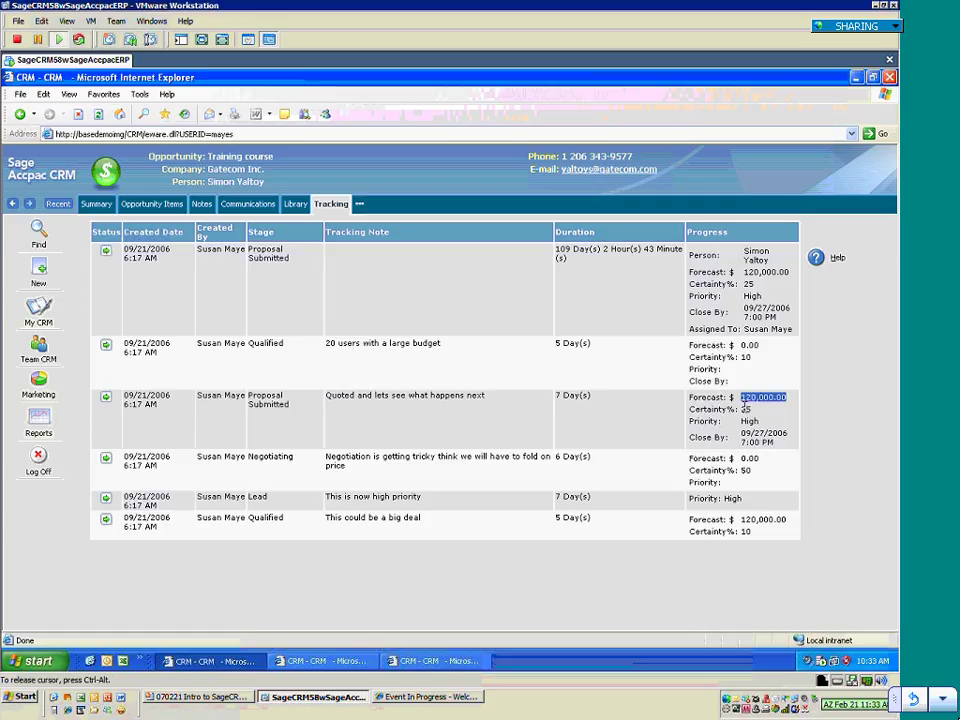
{"action": "double_click", "coordinate": [746, 409]}
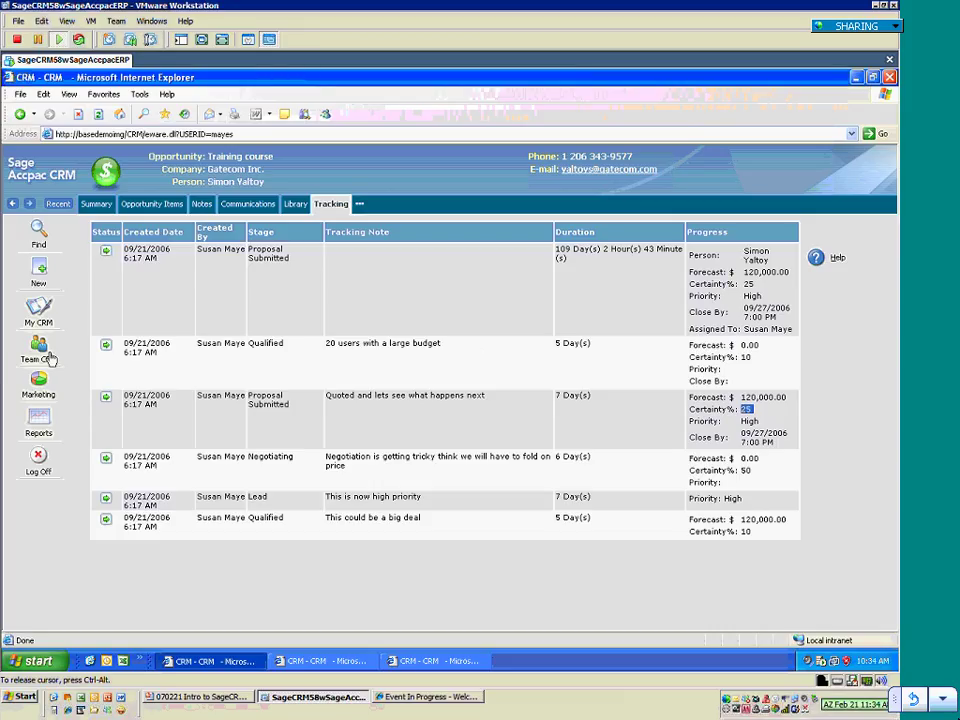
Return to My CRM, start a new forecast and set its required quarter to 2006 - Quarter 3.
{"action": "left_click", "coordinate": [153, 343]}
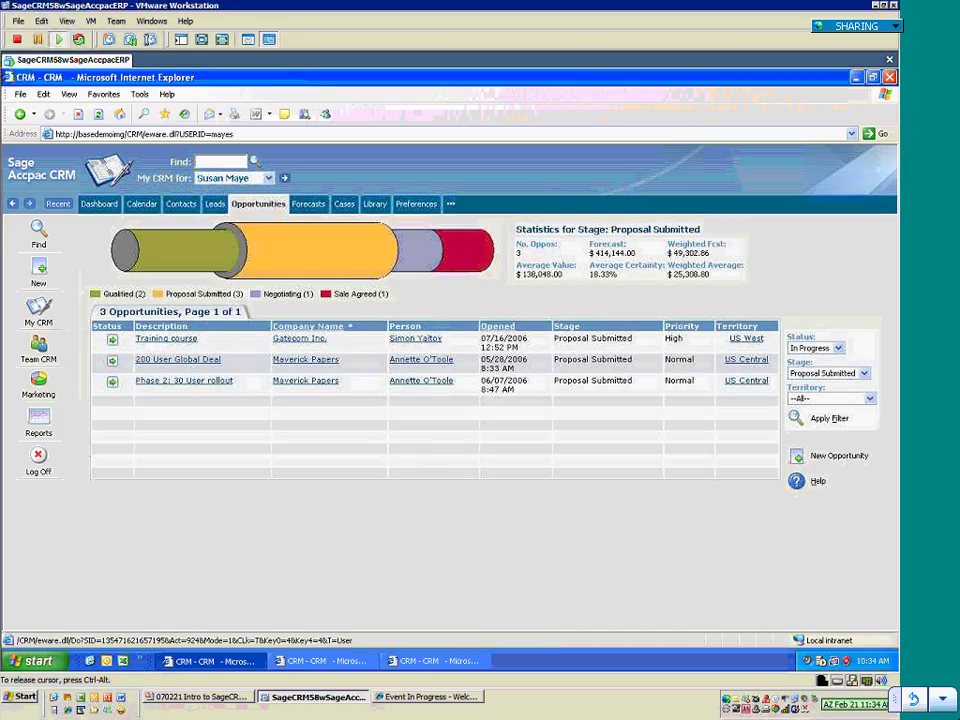
{"action": "left_click", "coordinate": [295, 207]}
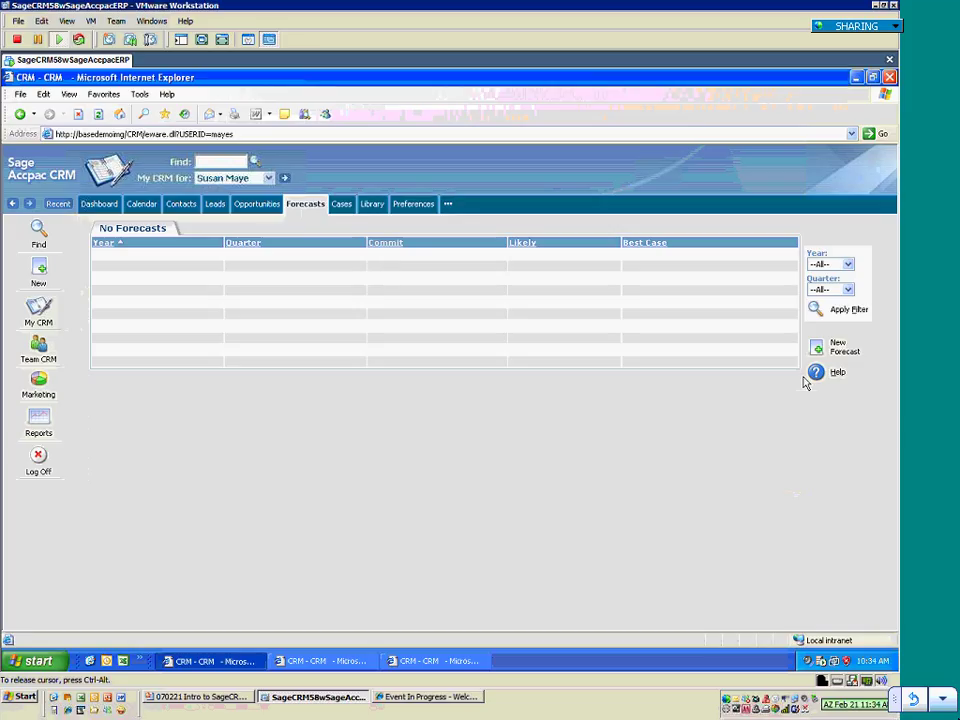
{"action": "left_click", "coordinate": [820, 347]}
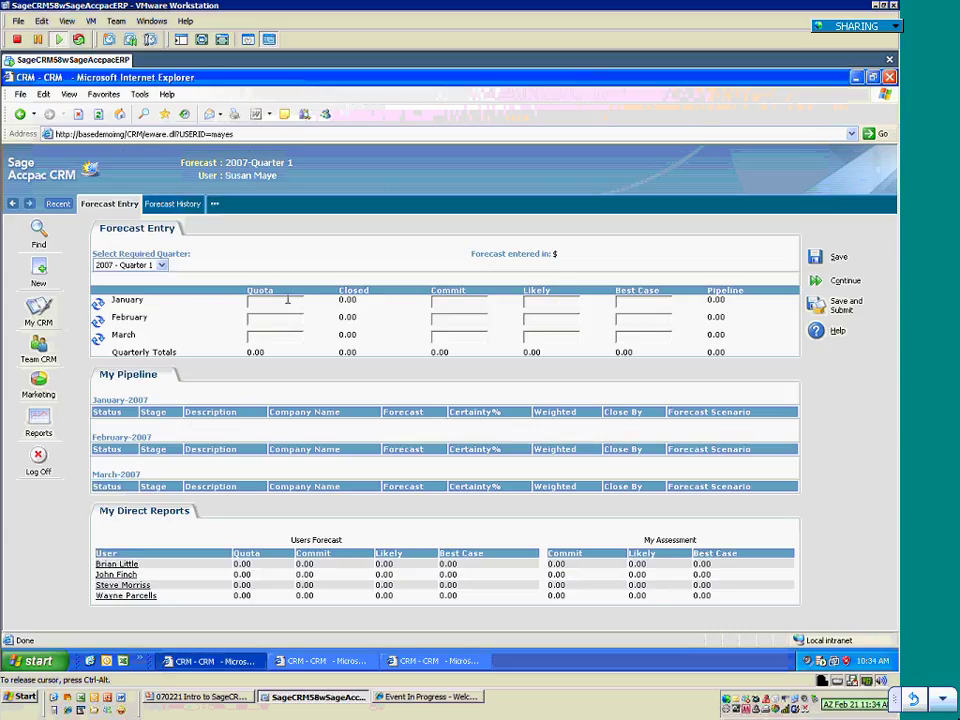
{"action": "left_click", "coordinate": [437, 300]}
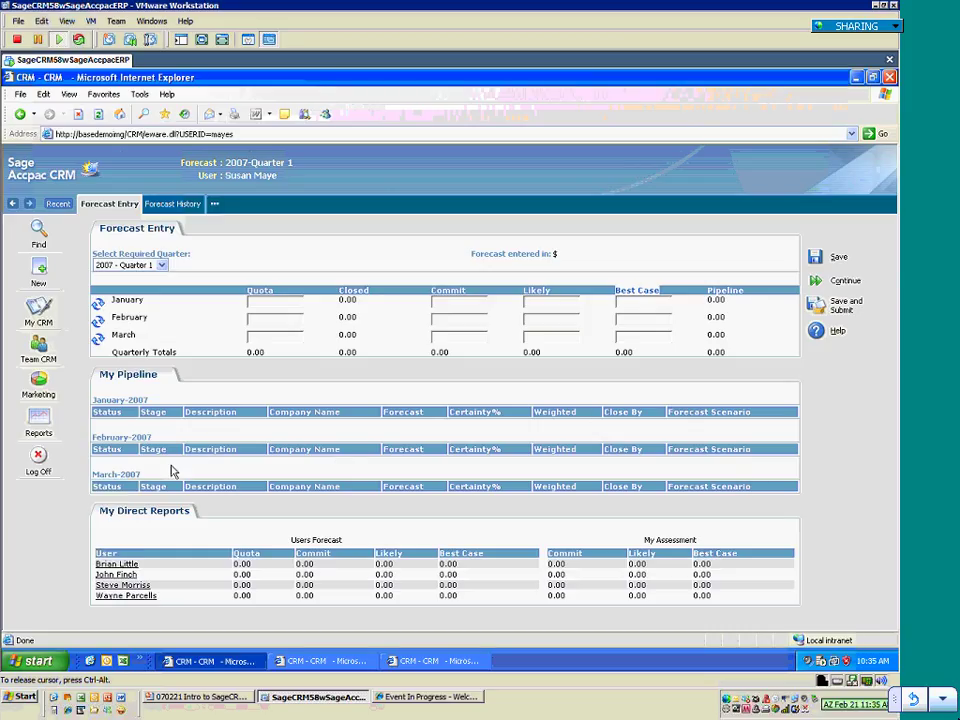
{"action": "left_click", "coordinate": [156, 265]}
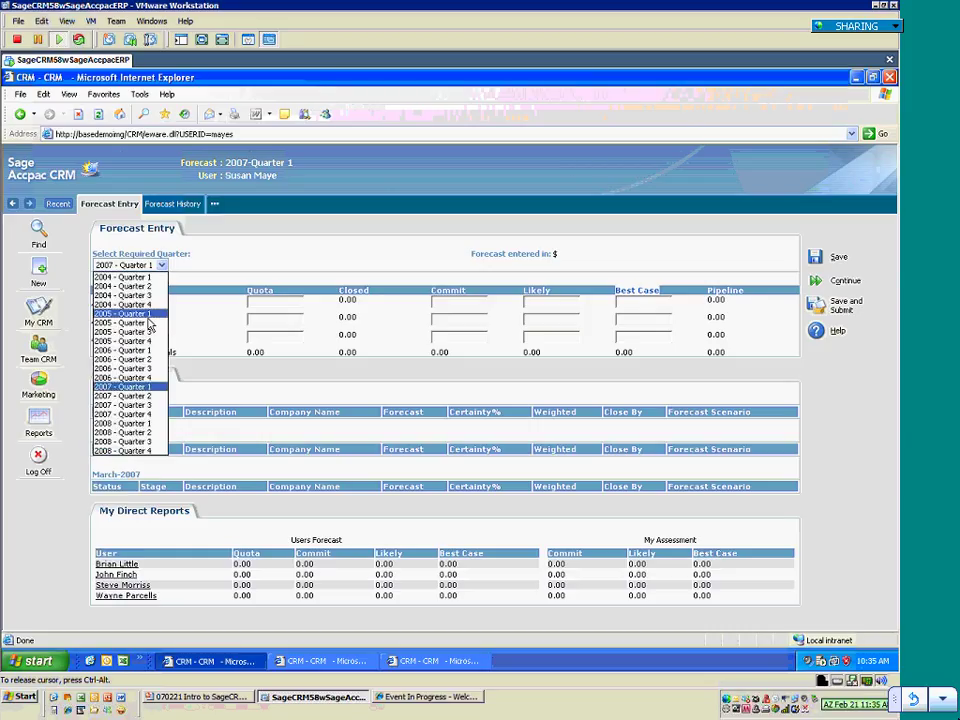
{"action": "left_click", "coordinate": [140, 368]}
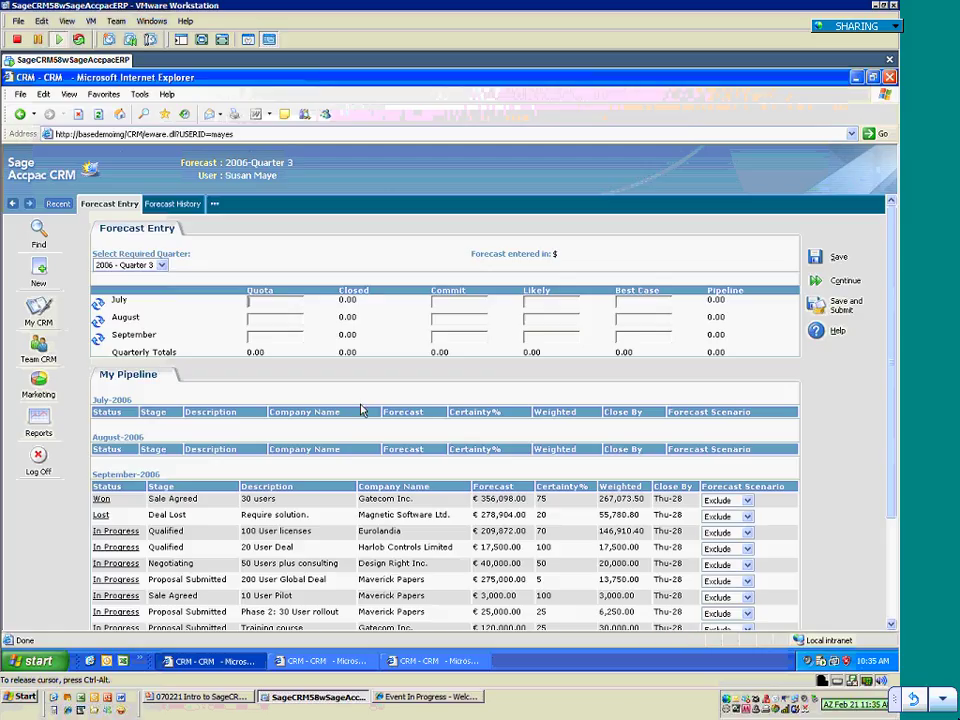
Review the forecast's monthly entry fields, the September 2006 pipeline opportunities with their forecast scenarios, and the direct reports' forecasts.
{"action": "scroll", "coordinate": [362, 410], "scroll_direction": "down", "scroll_amount": 3}
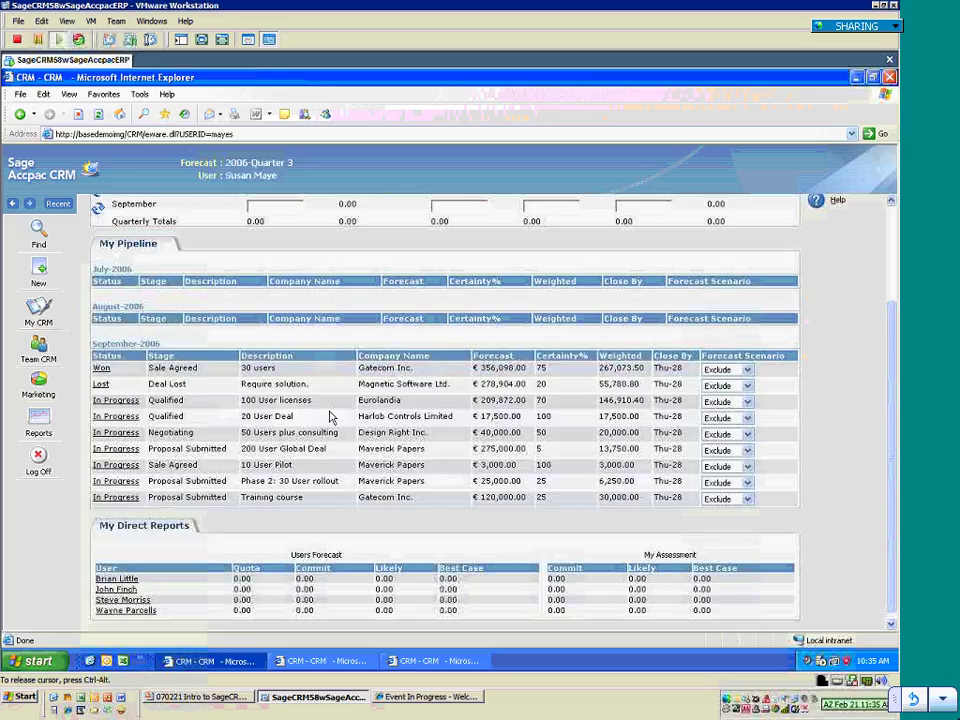
{"action": "scroll", "coordinate": [232, 384], "scroll_direction": "up", "scroll_amount": 1}
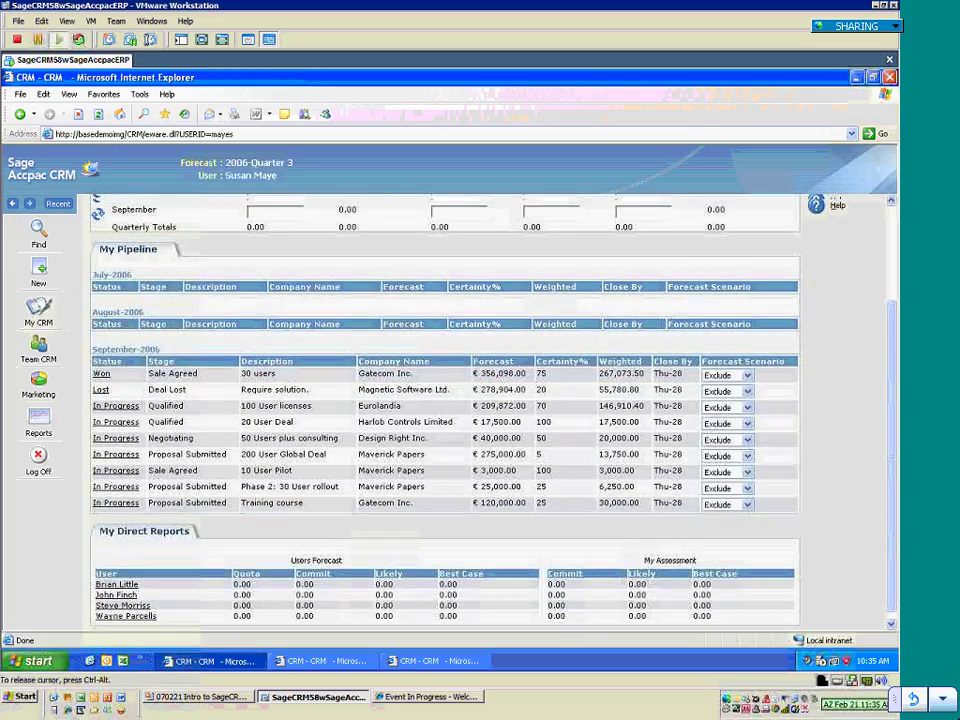
{"action": "scroll", "coordinate": [342, 423], "scroll_direction": "up", "scroll_amount": 1}
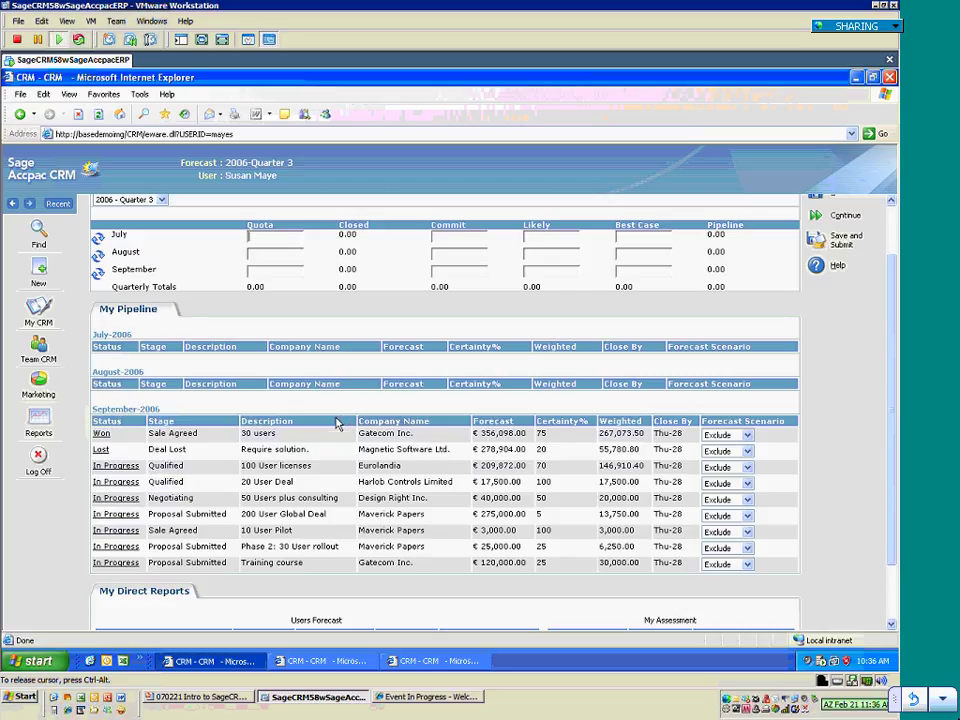
{"action": "scroll", "coordinate": [336, 424], "scroll_direction": "down", "scroll_amount": 2}
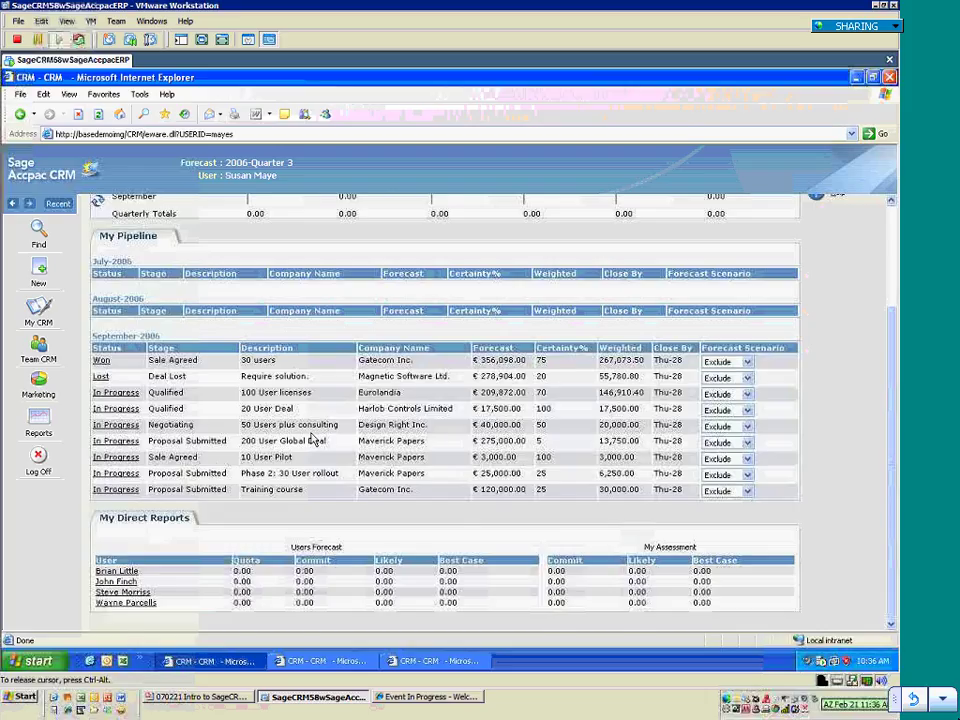
{"action": "scroll", "coordinate": [313, 440], "scroll_direction": "up", "scroll_amount": 1}
{"action": "scroll", "coordinate": [313, 440], "scroll_direction": "up", "scroll_amount": 4}
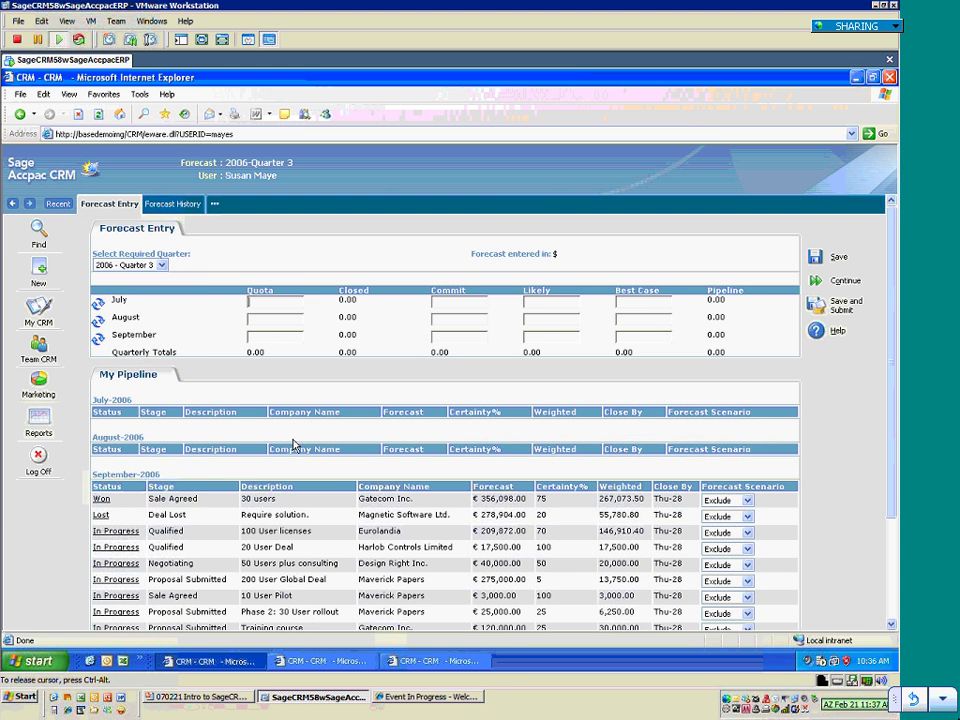
{"action": "scroll", "coordinate": [231, 491], "scroll_direction": "down", "scroll_amount": 1}
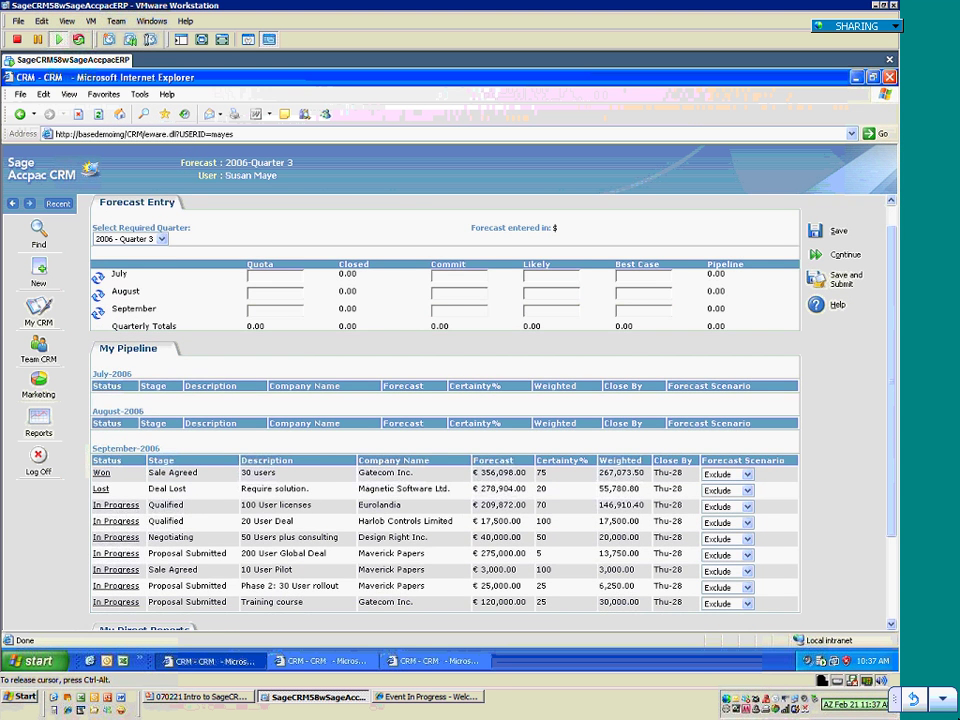
{"action": "scroll", "coordinate": [170, 413], "scroll_direction": "down", "scroll_amount": 4}
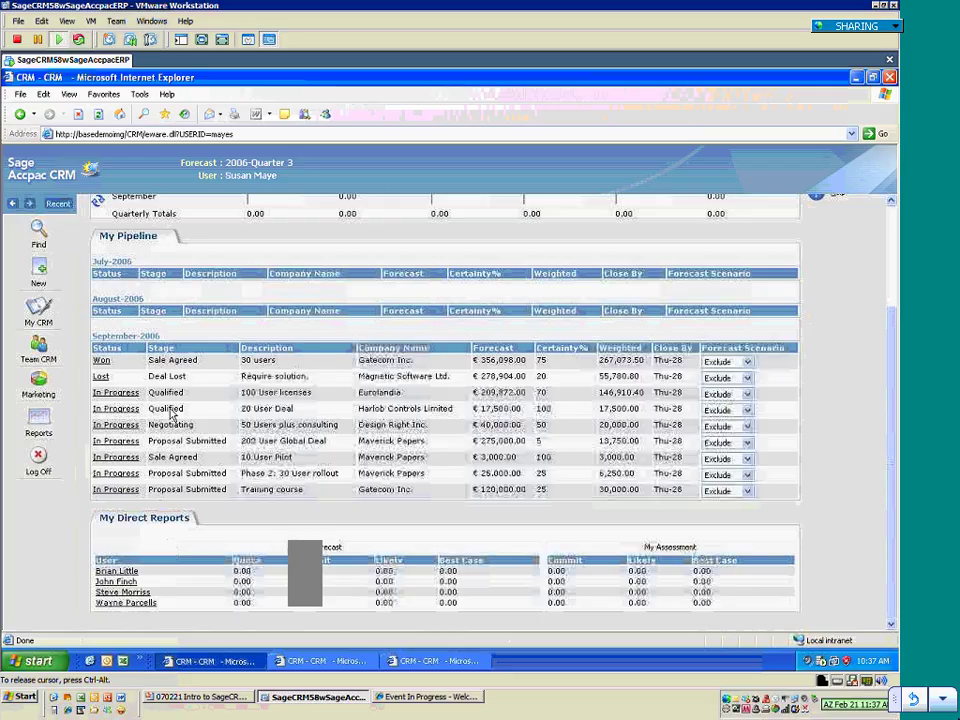
Review the Direct Sales team's calendar, leads and opportunities in Team CRM, including the team selection list and the opportunity count.
{"action": "left_click", "coordinate": [38, 348]}
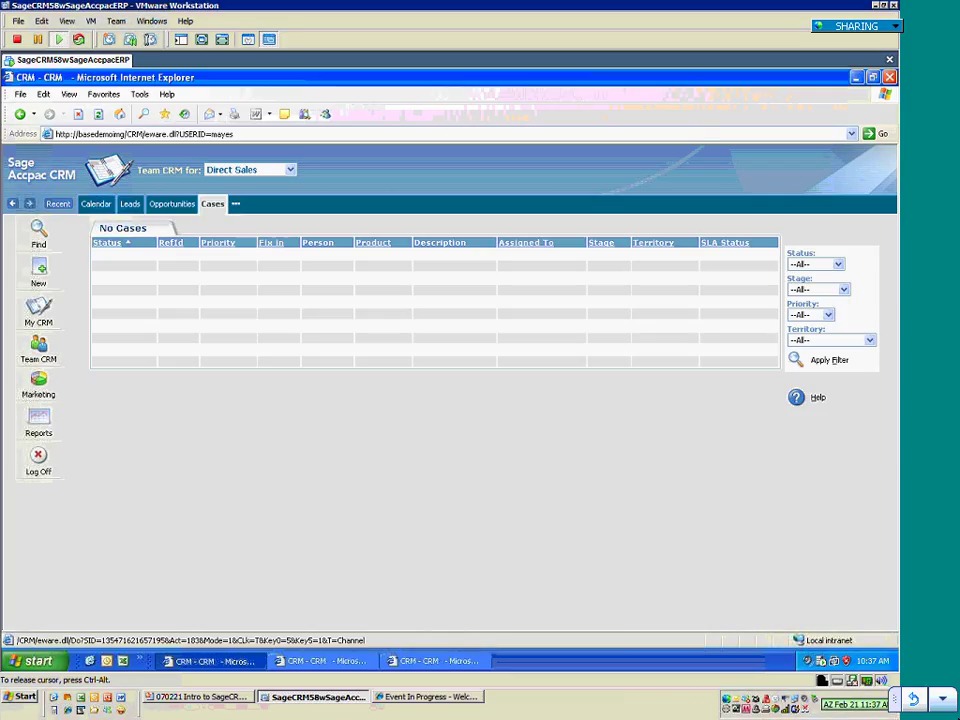
{"action": "left_click", "coordinate": [96, 203]}
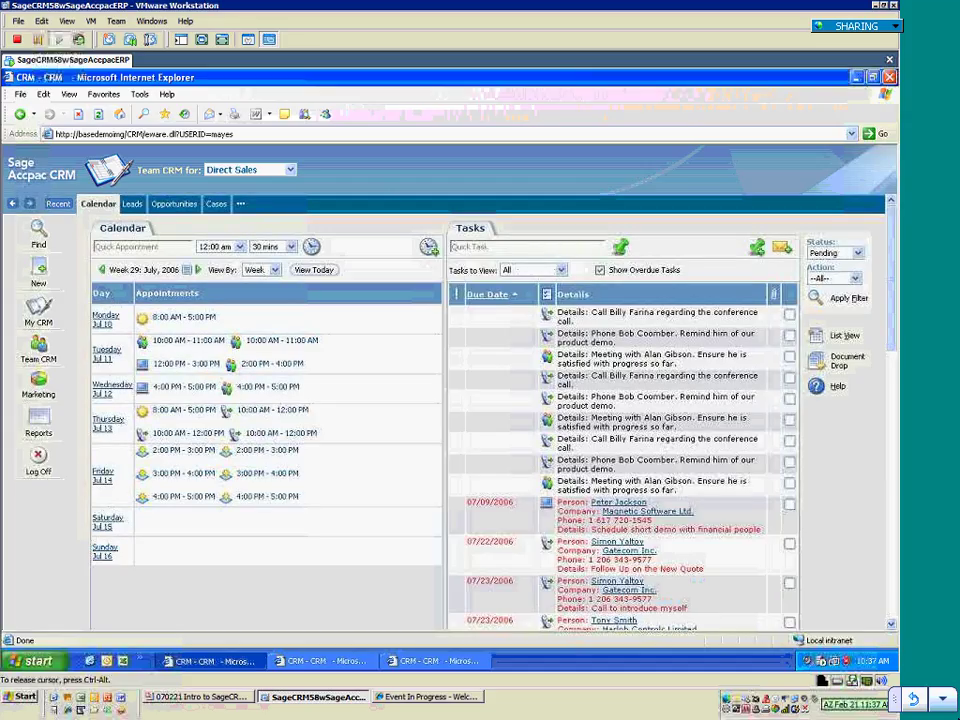
{"action": "left_click", "coordinate": [290, 170]}
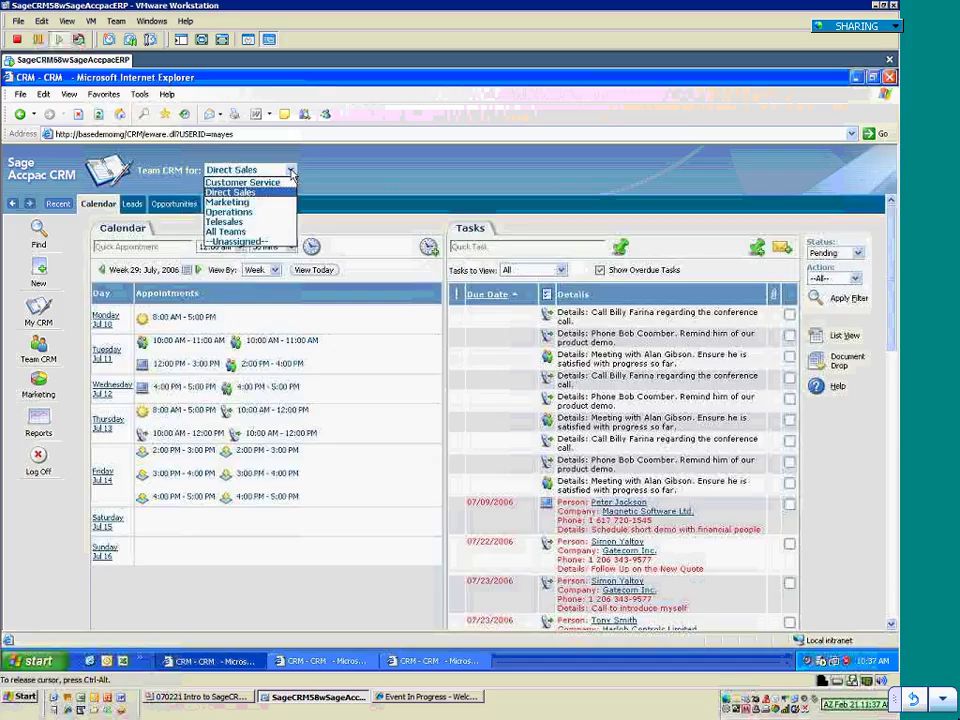
{"action": "left_click", "coordinate": [291, 173]}
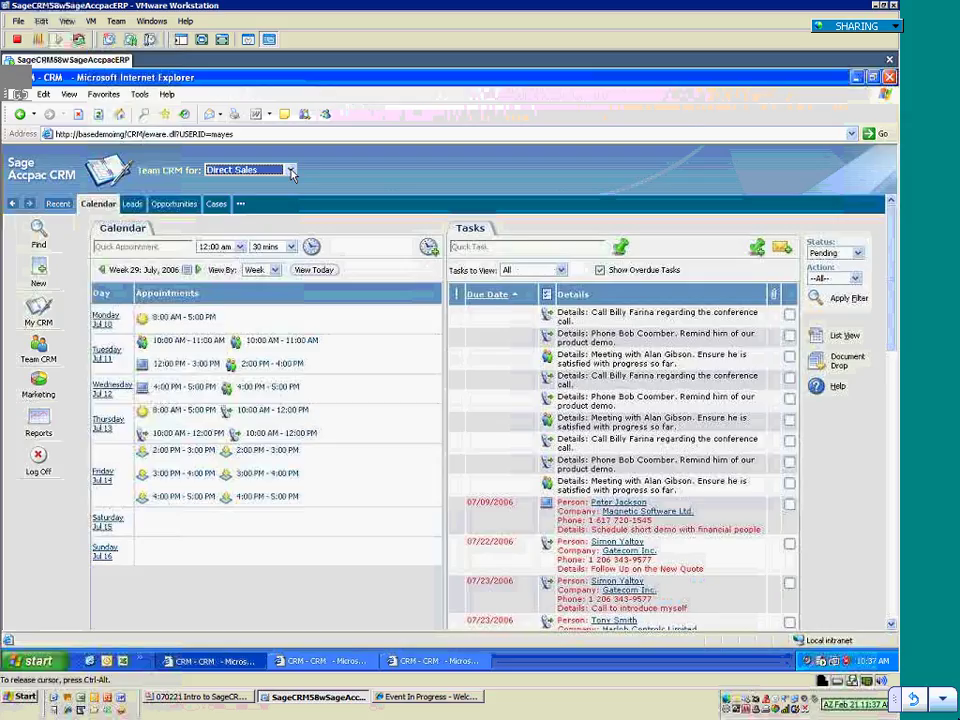
{"action": "left_click", "coordinate": [138, 207]}
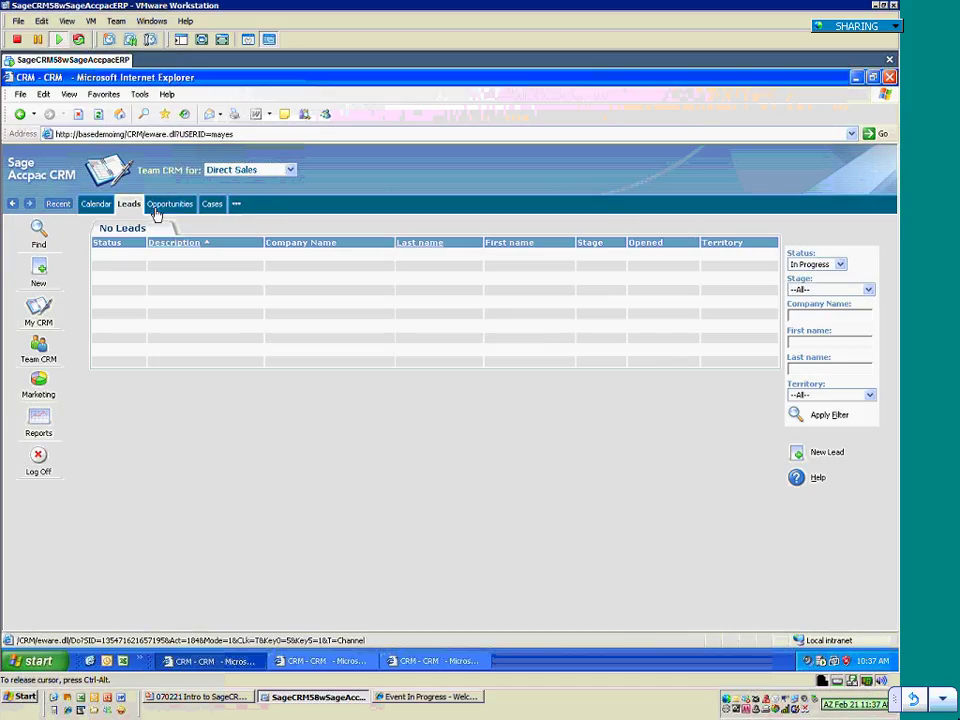
{"action": "left_click", "coordinate": [156, 207]}
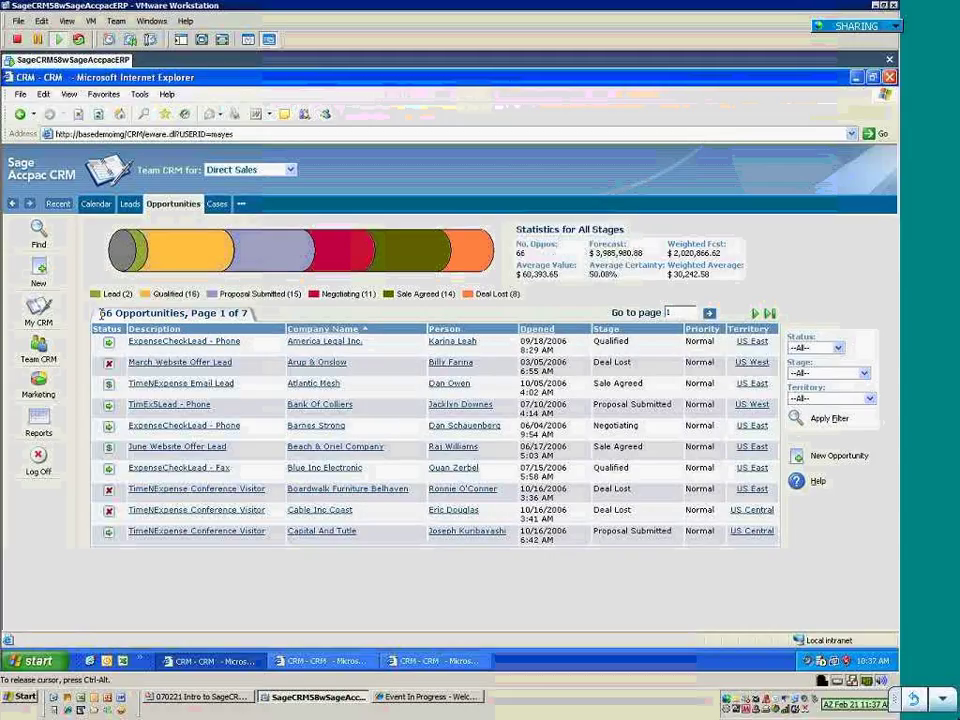
{"action": "left_click_drag", "start_coordinate": [100, 313], "coordinate": [186, 314]}
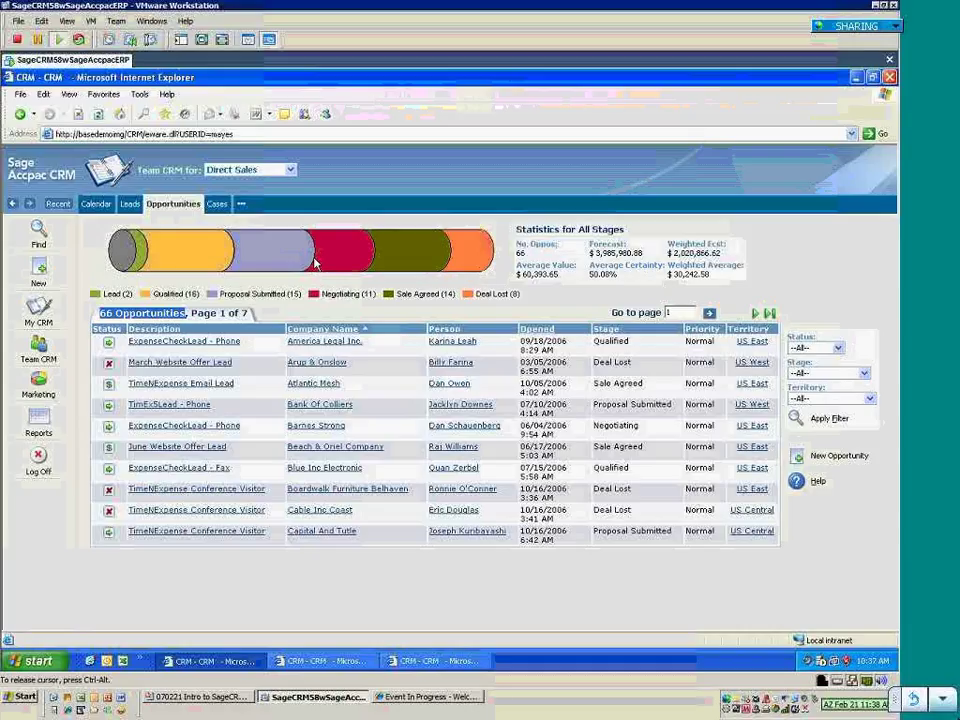
View the team cases in Team CRM and switch the team to Customer Service.
{"action": "left_click", "coordinate": [216, 203]}
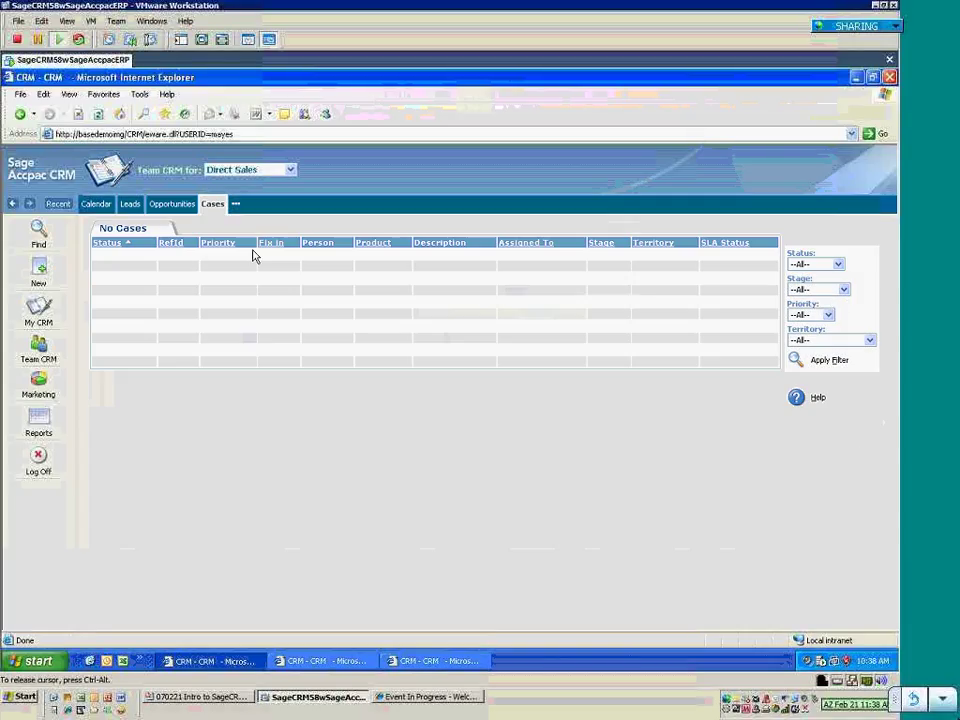
{"action": "left_click", "coordinate": [290, 170]}
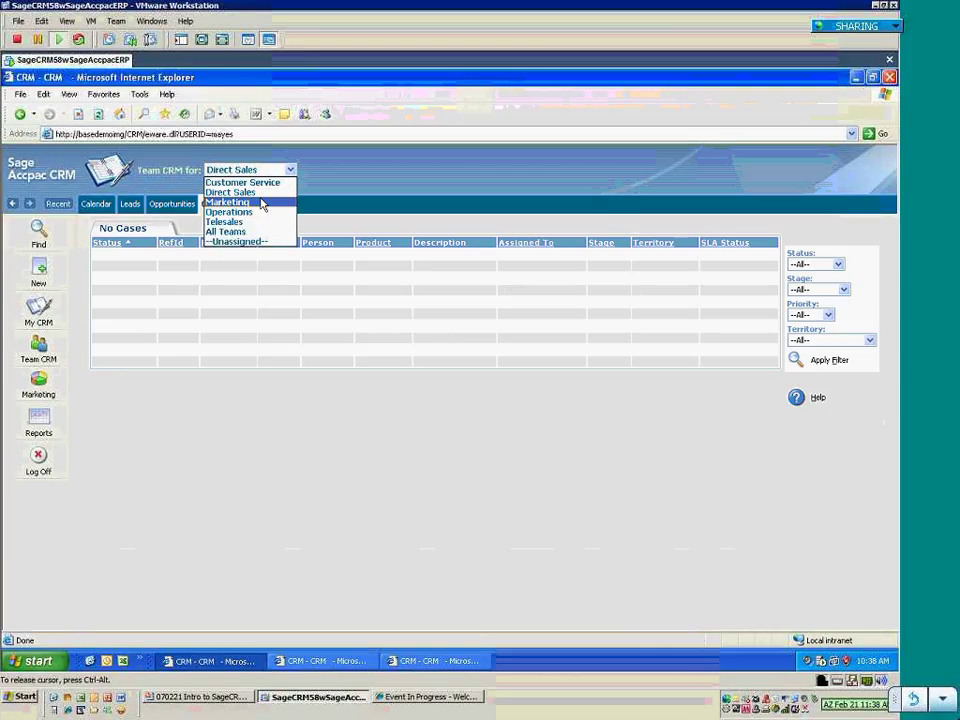
{"action": "left_click", "coordinate": [265, 185]}
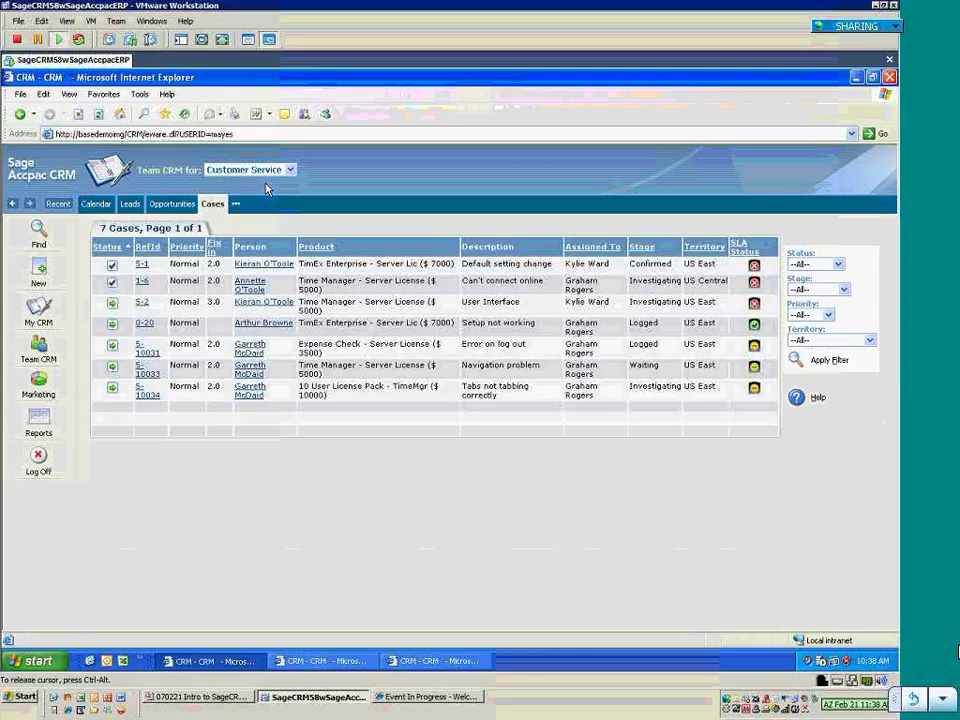
Examine the TimeNExpense Marketing Campaign's budget and actual cost, and those of its Follow up Mailer wave activity.
{"action": "left_click", "coordinate": [40, 381]}
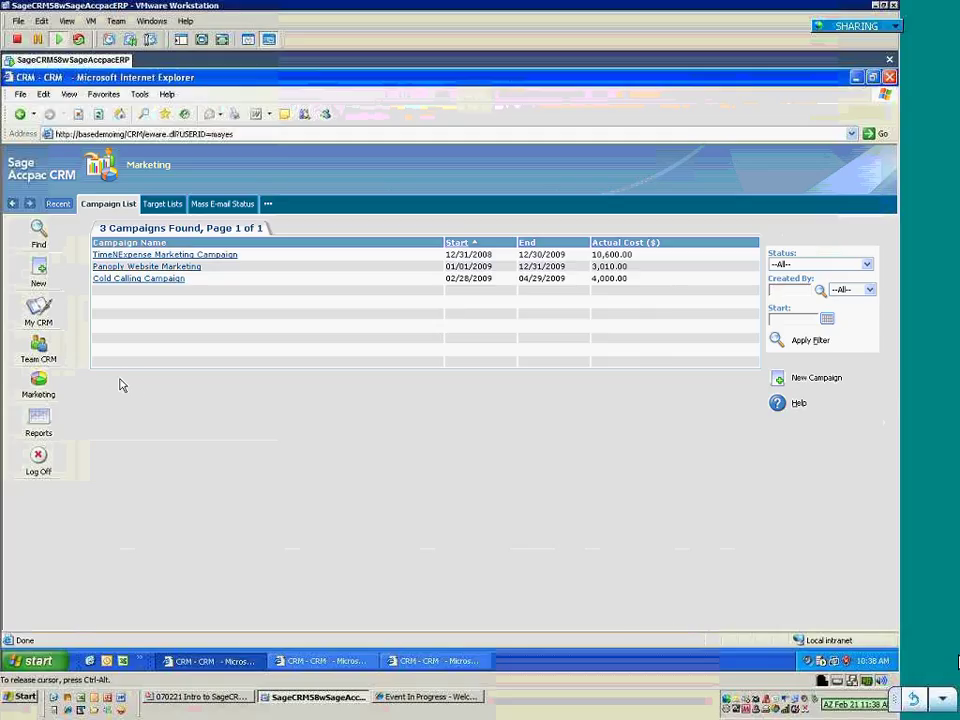
{"action": "left_click", "coordinate": [216, 256]}
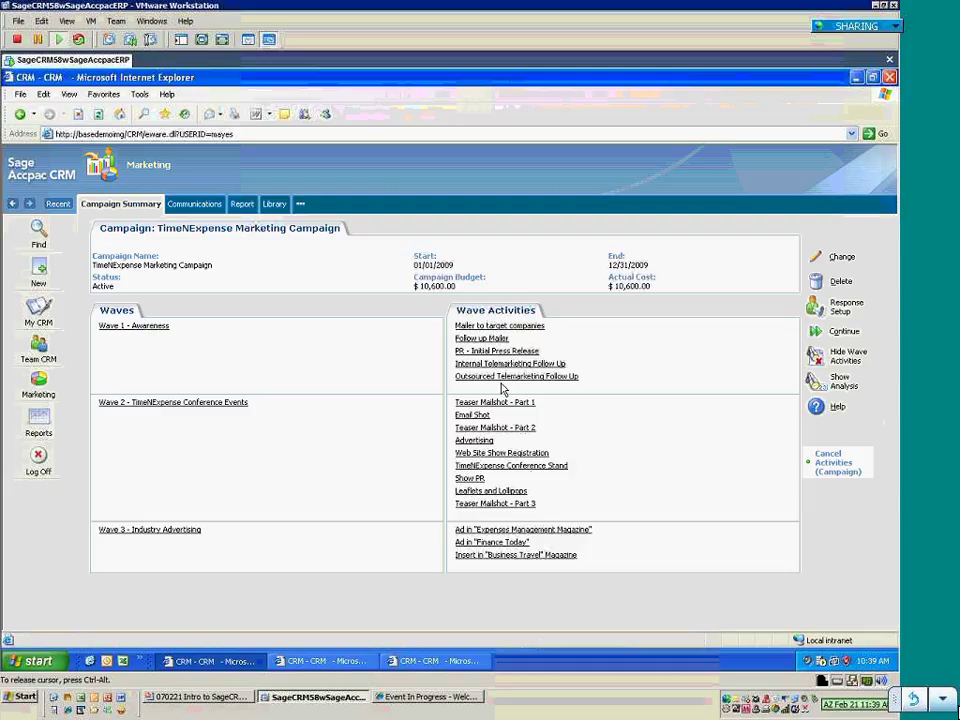
{"action": "left_click_drag", "start_coordinate": [458, 289], "coordinate": [621, 290]}
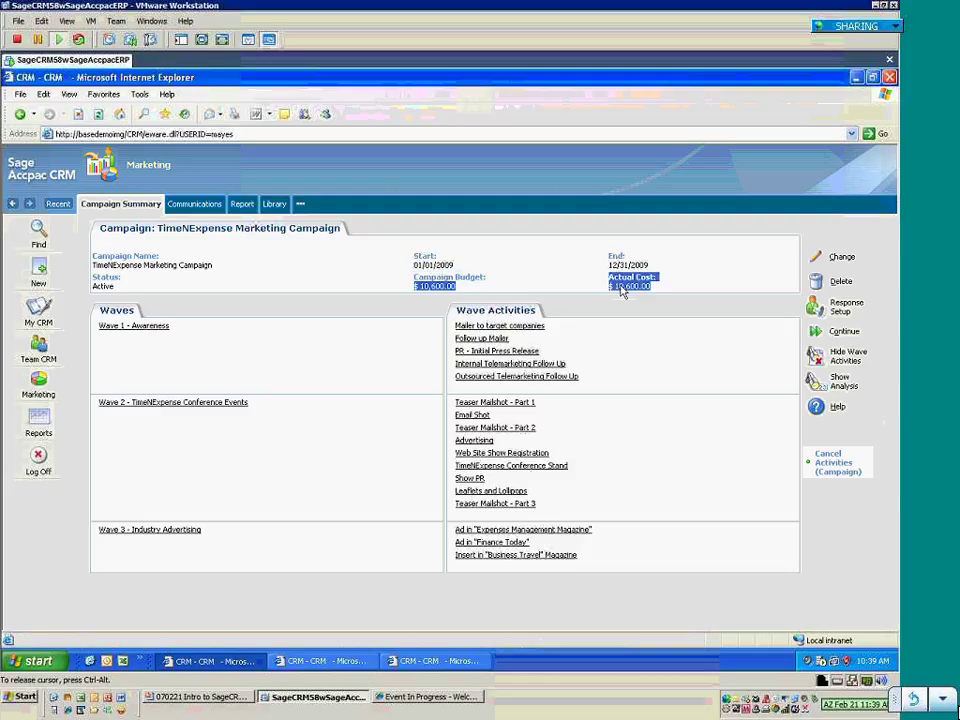
{"action": "left_click", "coordinate": [481, 340]}
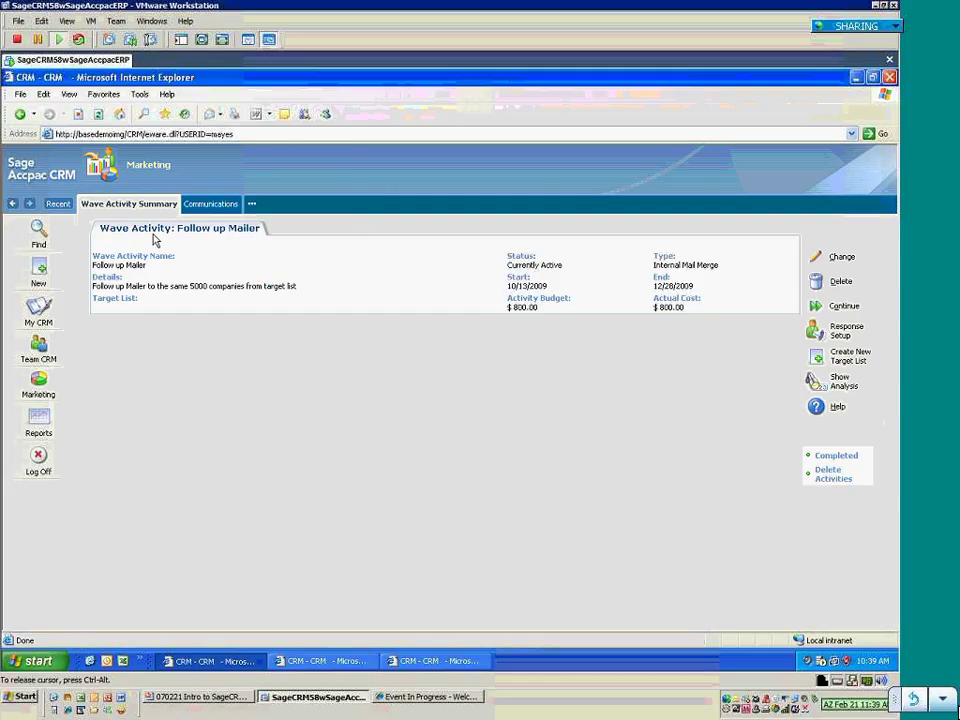
{"action": "left_click_drag", "start_coordinate": [542, 304], "coordinate": [507, 308]}
{"action": "left_click_drag", "start_coordinate": [684, 308], "coordinate": [653, 308]}
{"action": "left_click", "coordinate": [670, 309]}
Reopen the TimeNExpense Marketing Campaign from the campaign list and review its communications, report and library, ending on its summary.
{"action": "left_click", "coordinate": [38, 385]}
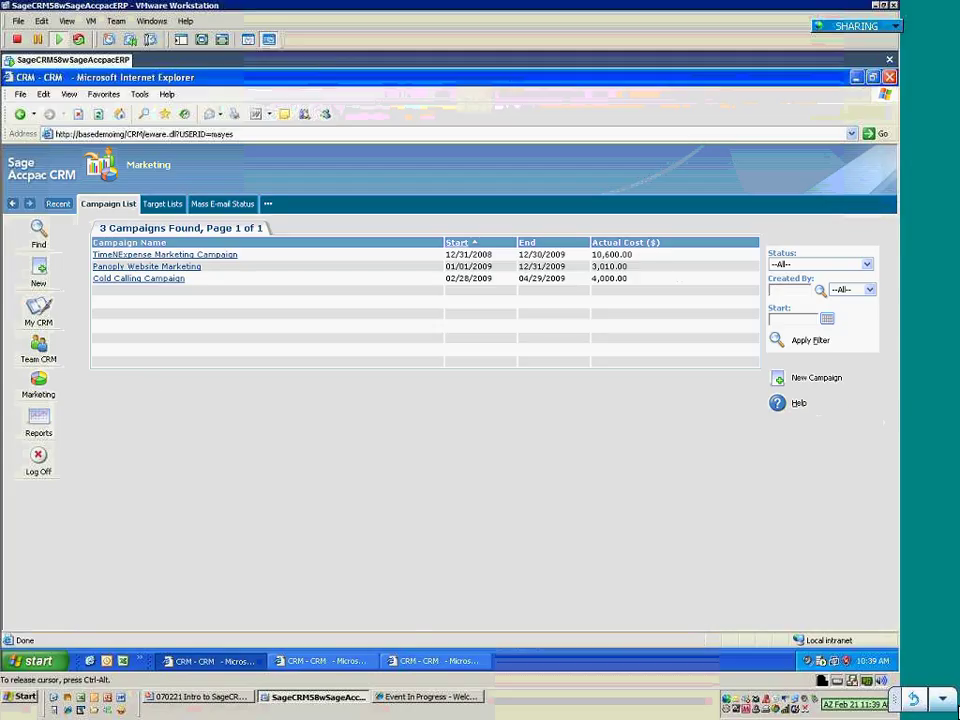
{"action": "left_click", "coordinate": [170, 256]}
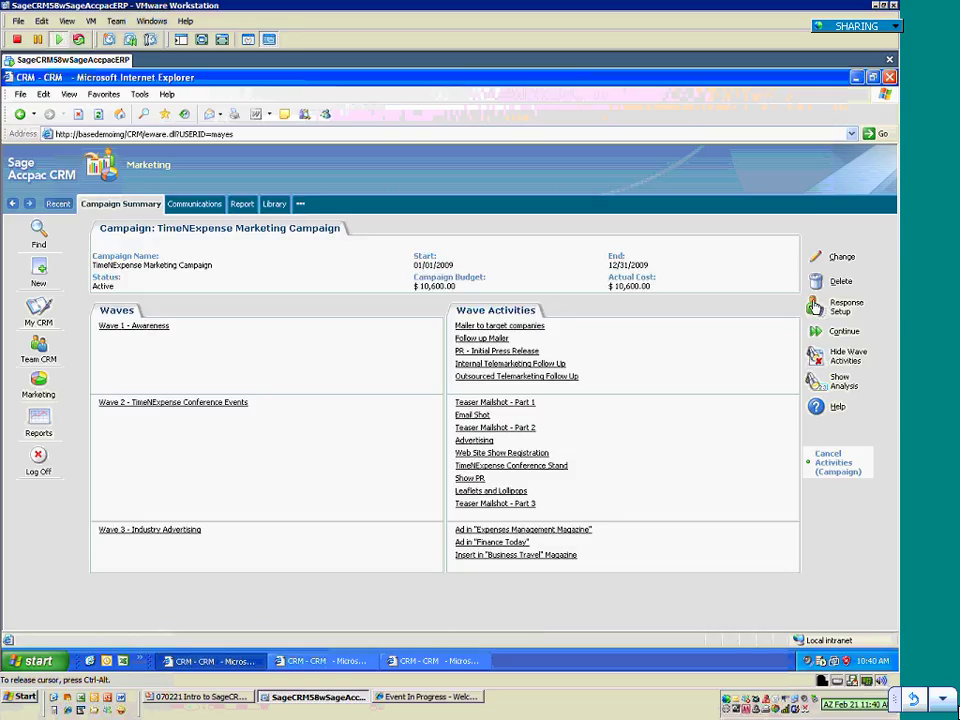
{"action": "left_click", "coordinate": [194, 203]}
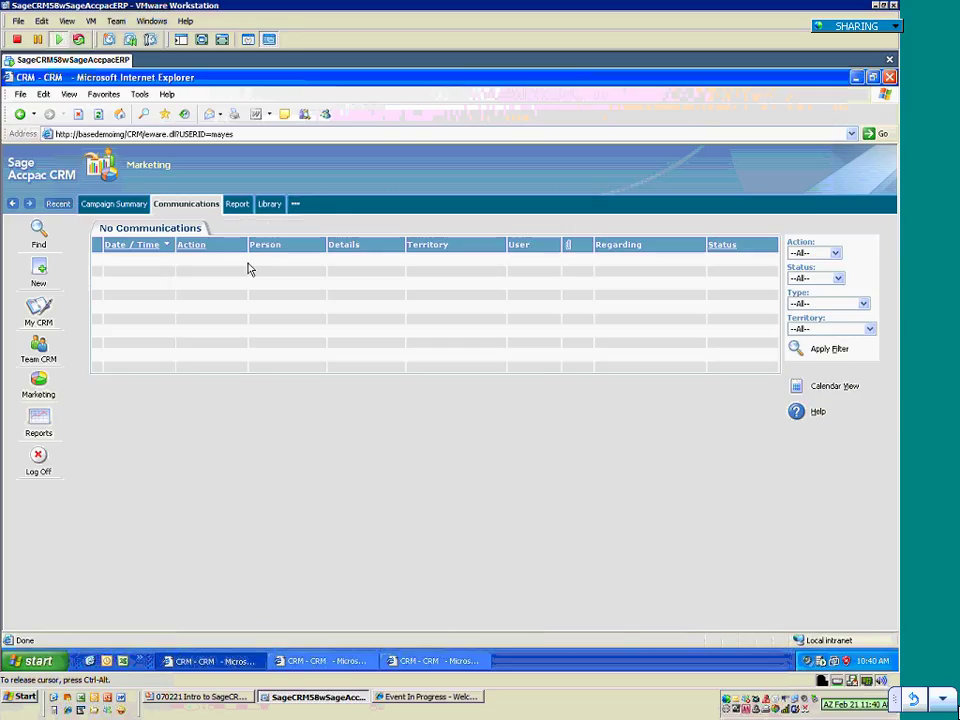
{"action": "left_click", "coordinate": [237, 204]}
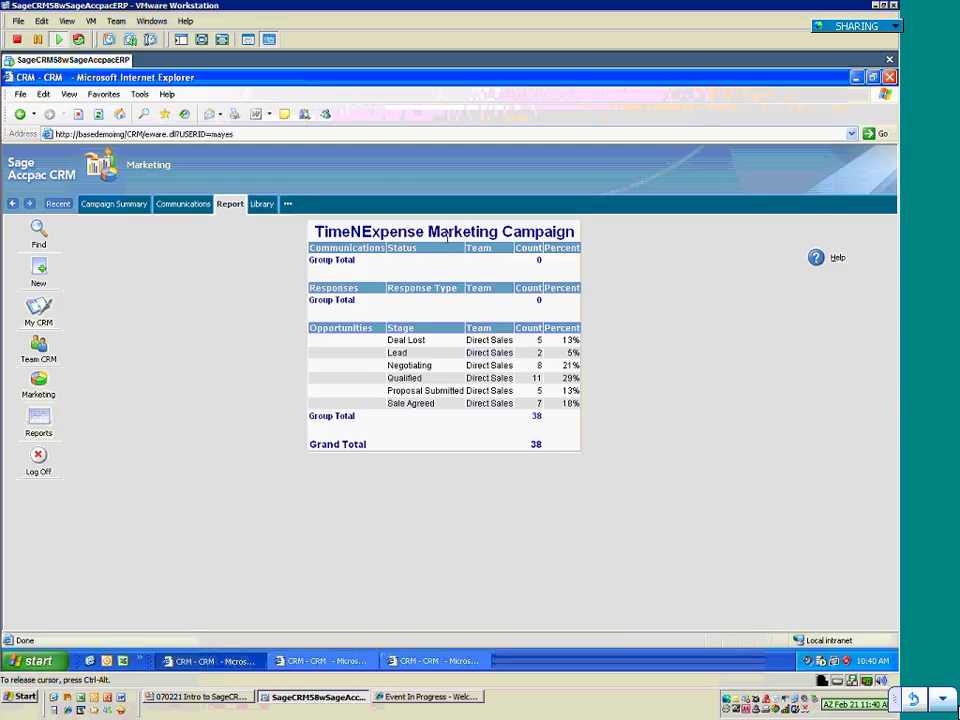
{"action": "left_click", "coordinate": [260, 206]}
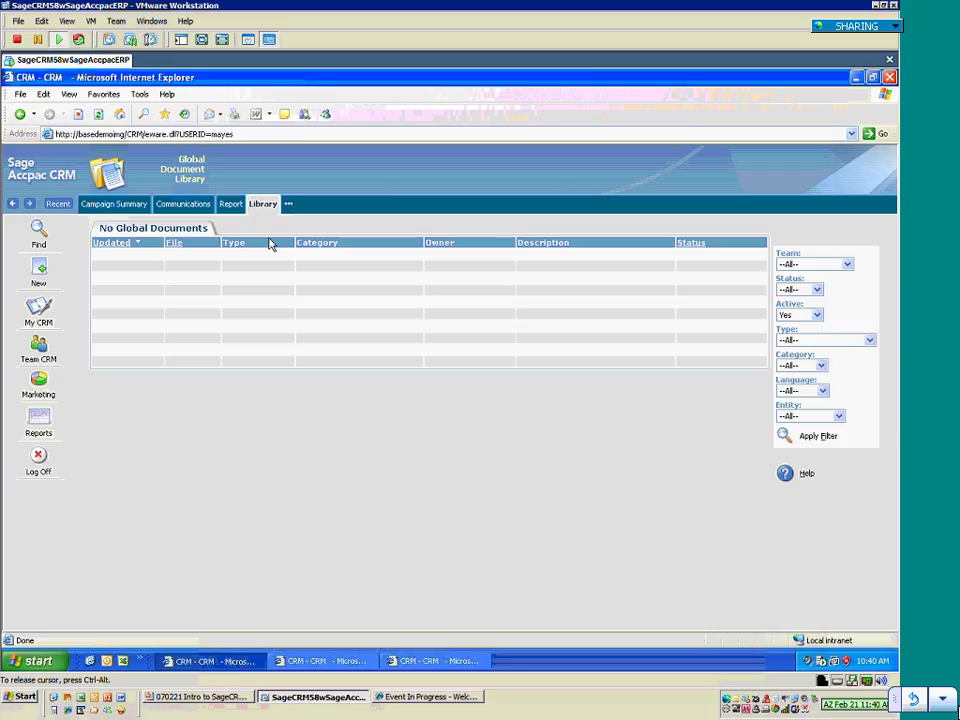
{"action": "left_click", "coordinate": [114, 204]}
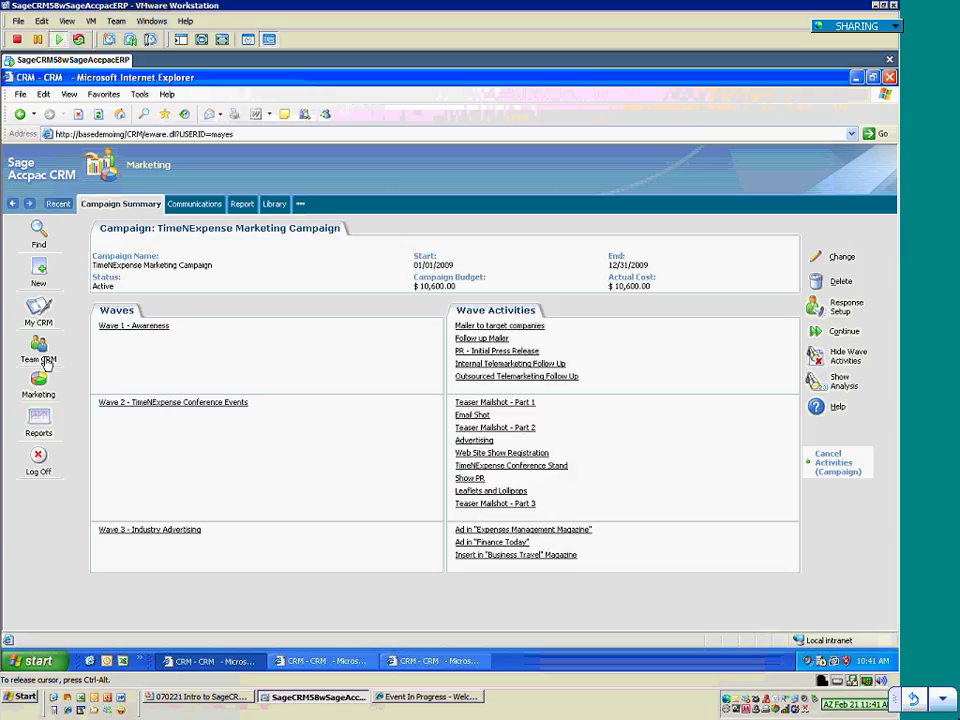
Open the Gatecom Inc. Training course opportunity from My CRM and locate its wave activity.
{"action": "left_click", "coordinate": [39, 310]}
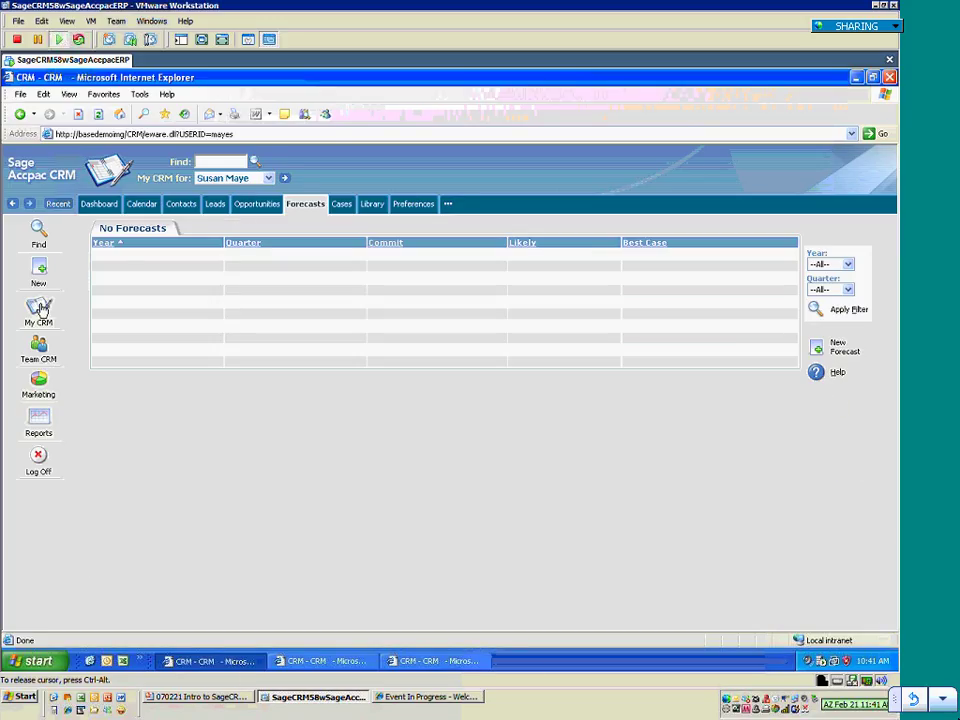
{"action": "left_click", "coordinate": [260, 208]}
{"action": "left_click", "coordinate": [192, 343]}
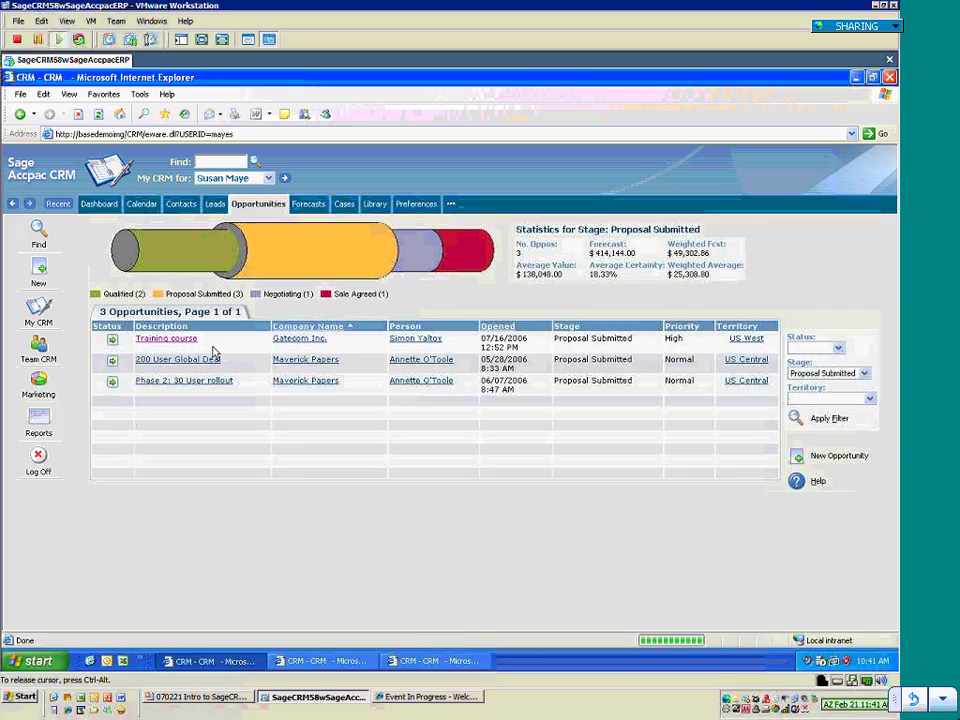
{"action": "triple_click", "coordinate": [130, 366]}
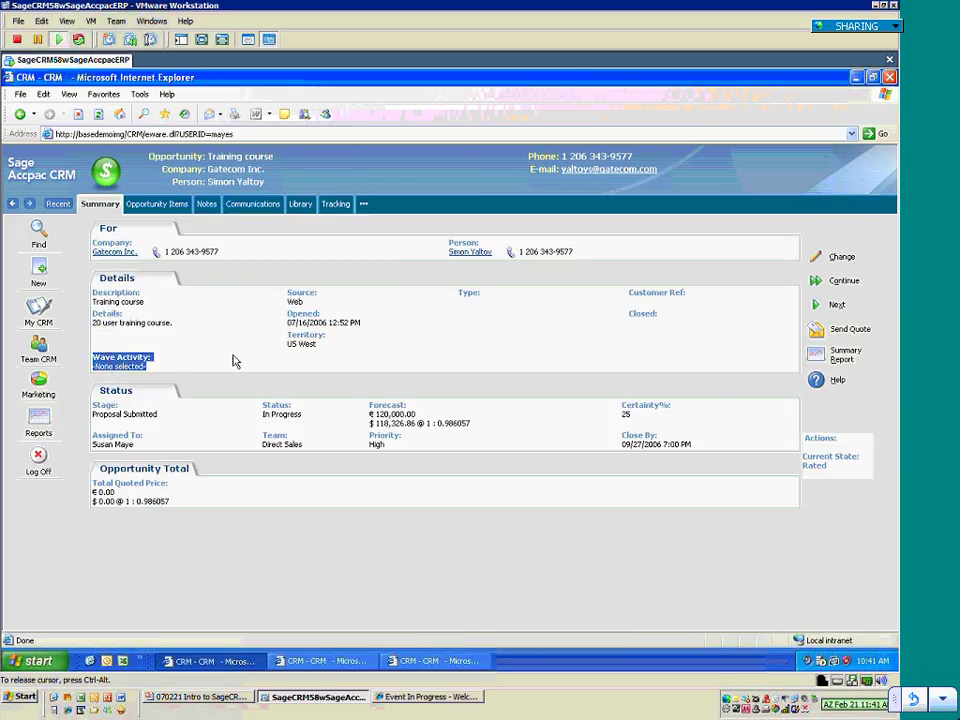
Set the Training course opportunity's wave activity to Email Shot and save the change.
{"action": "left_click", "coordinate": [840, 257]}
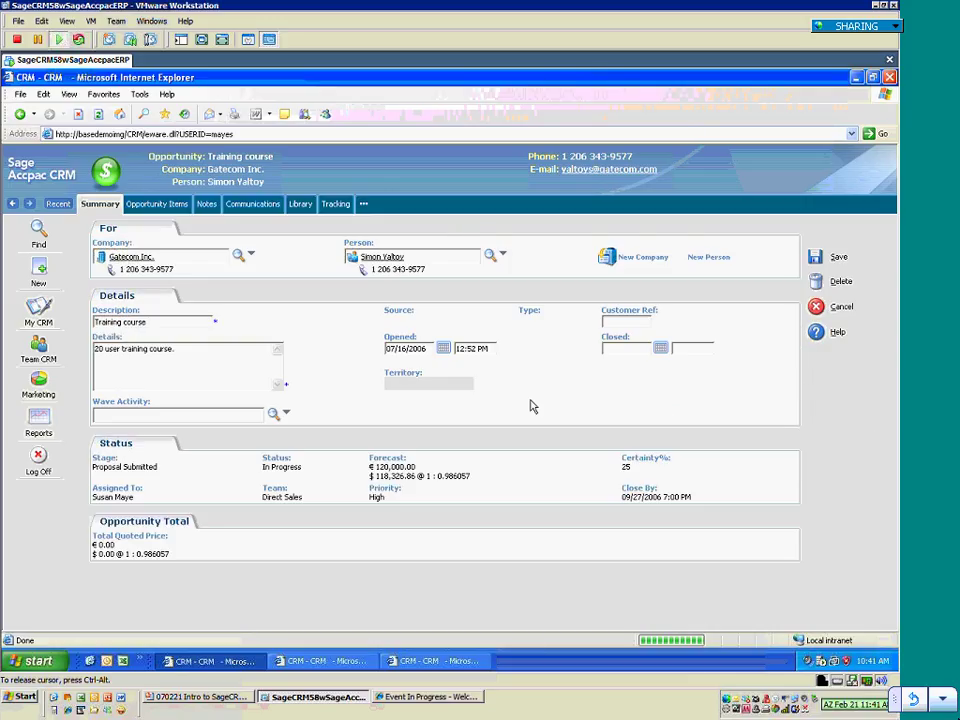
{"action": "left_click", "coordinate": [150, 415]}
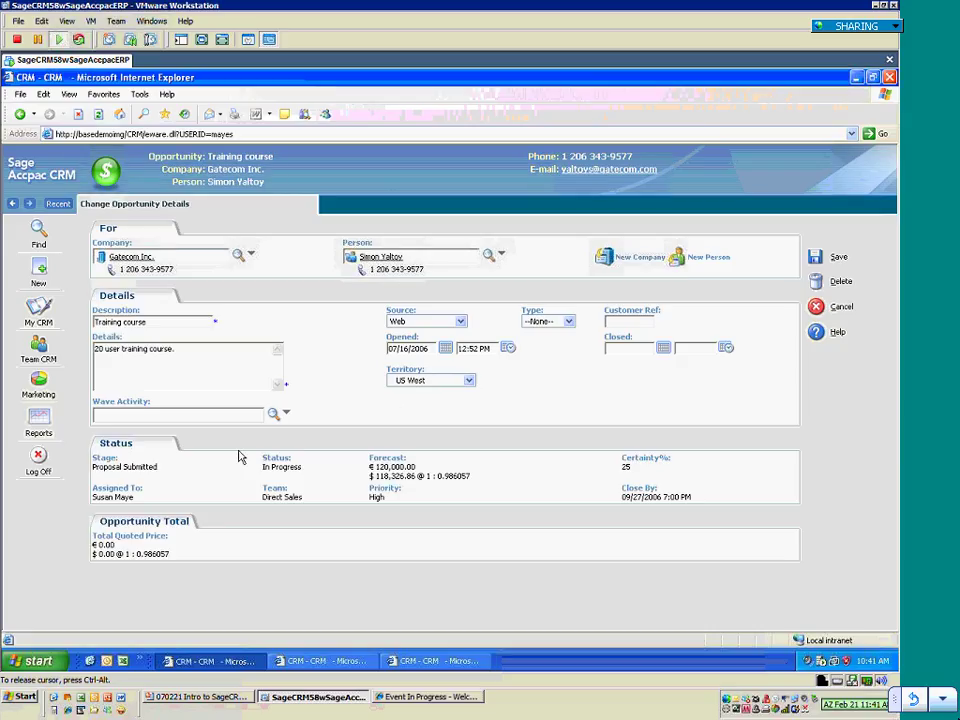
{"action": "left_click", "coordinate": [272, 416]}
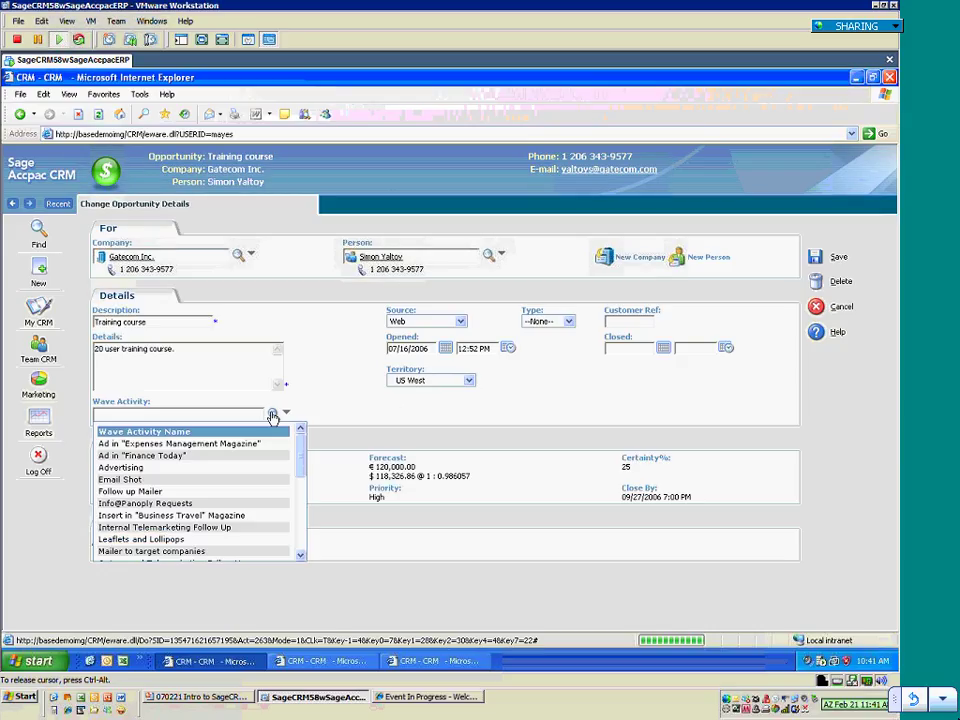
{"action": "left_click", "coordinate": [131, 480]}
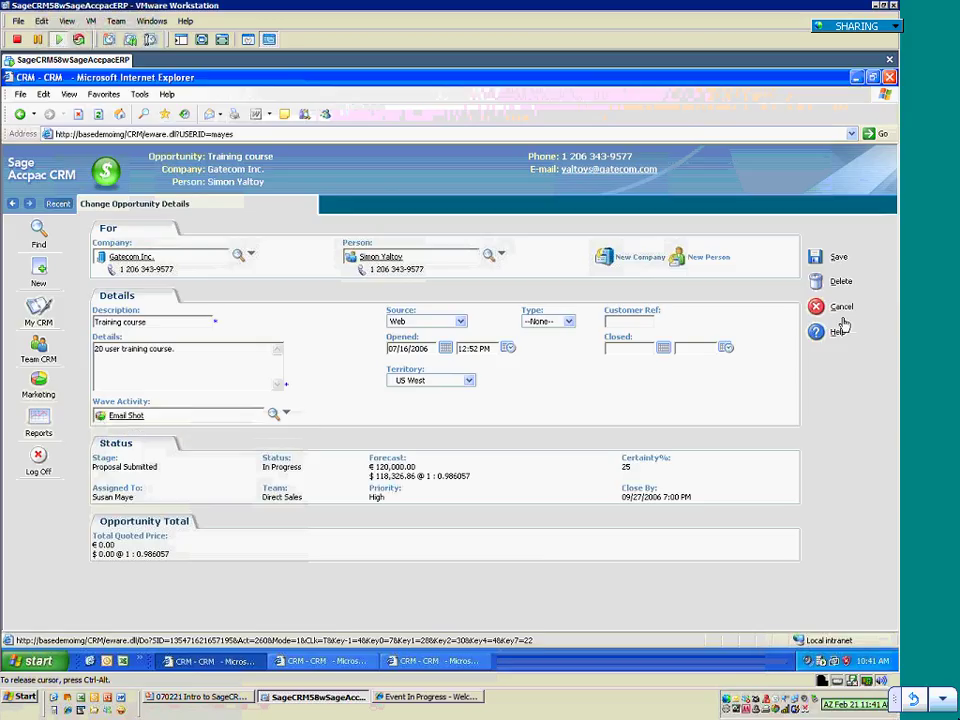
{"action": "left_click", "coordinate": [798, 278]}
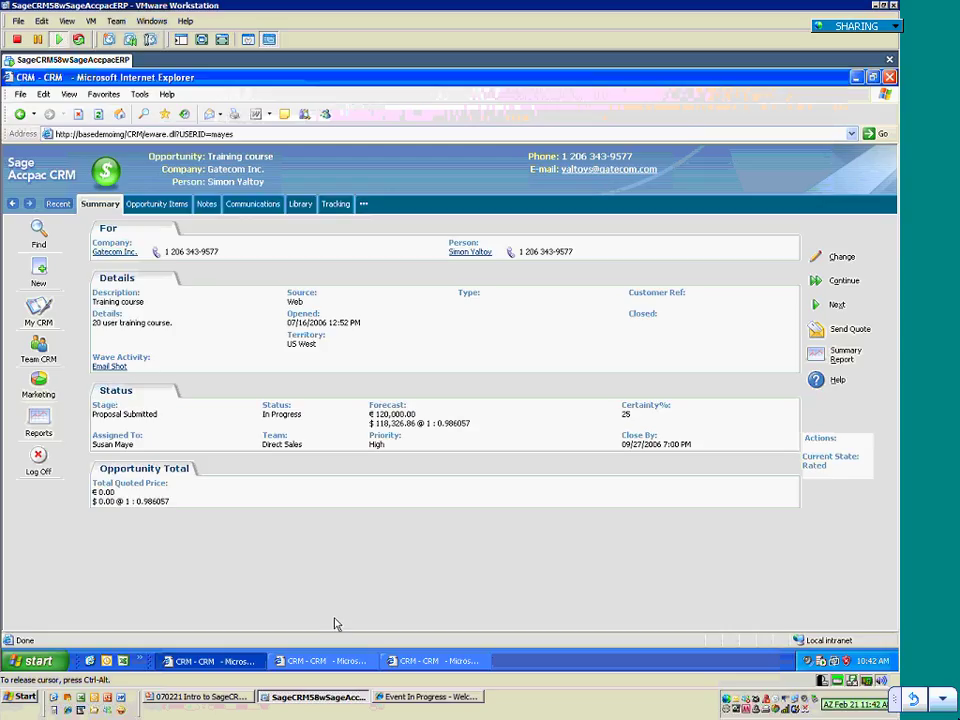
Switch to the customer service user's CRM window, open Eurolandia's User Interface case, and check its found-in version and reference ID.
{"action": "left_click", "coordinate": [405, 663]}
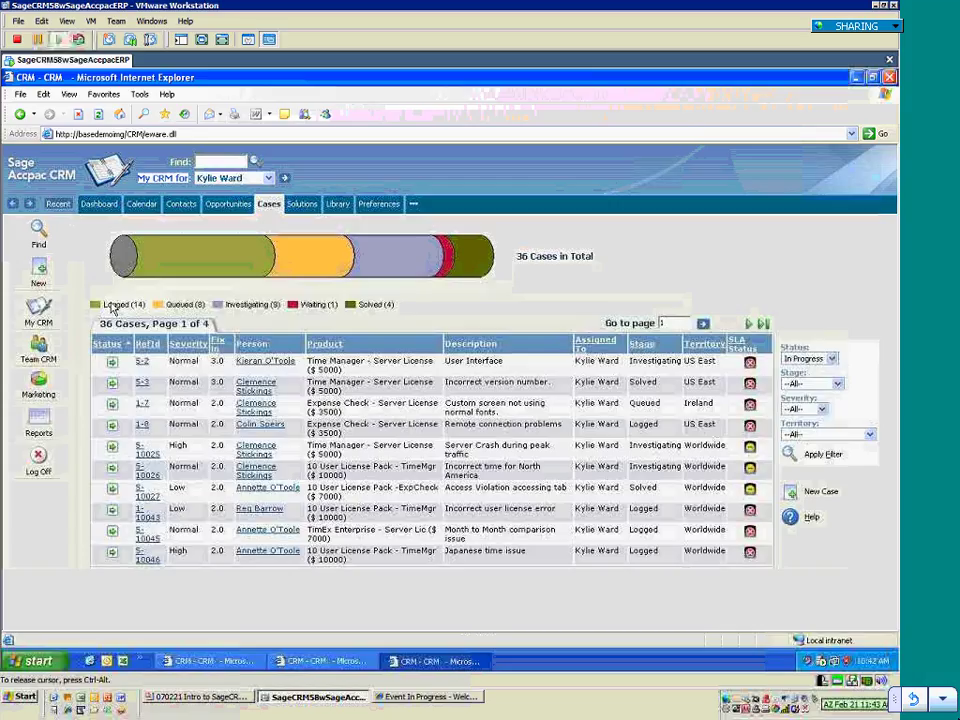
{"action": "left_click", "coordinate": [144, 363]}
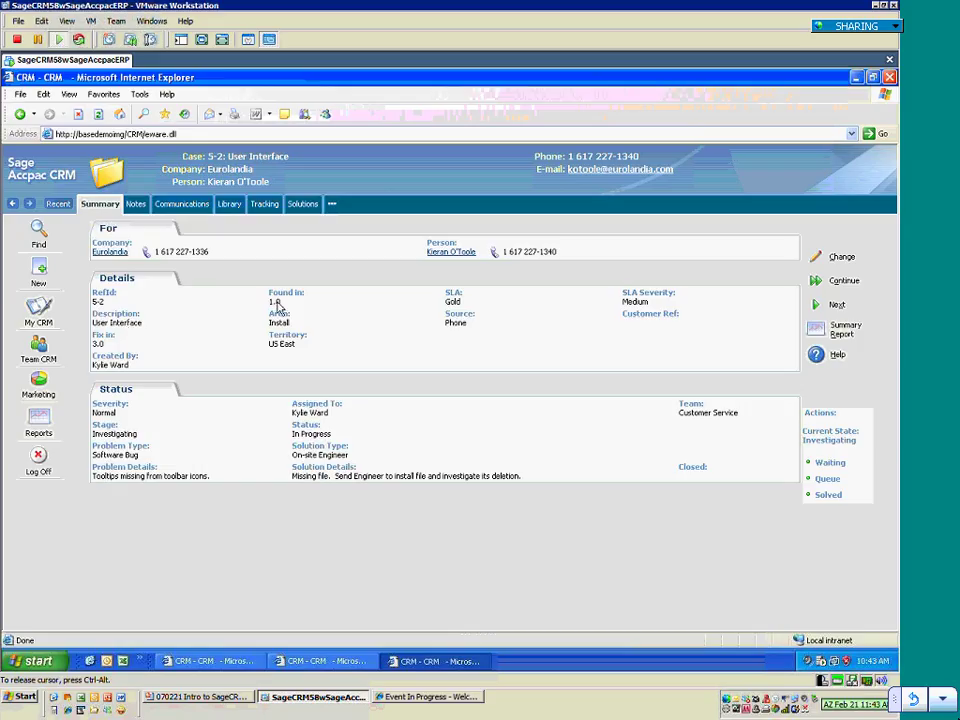
{"action": "left_click_drag", "start_coordinate": [269, 290], "coordinate": [284, 302]}
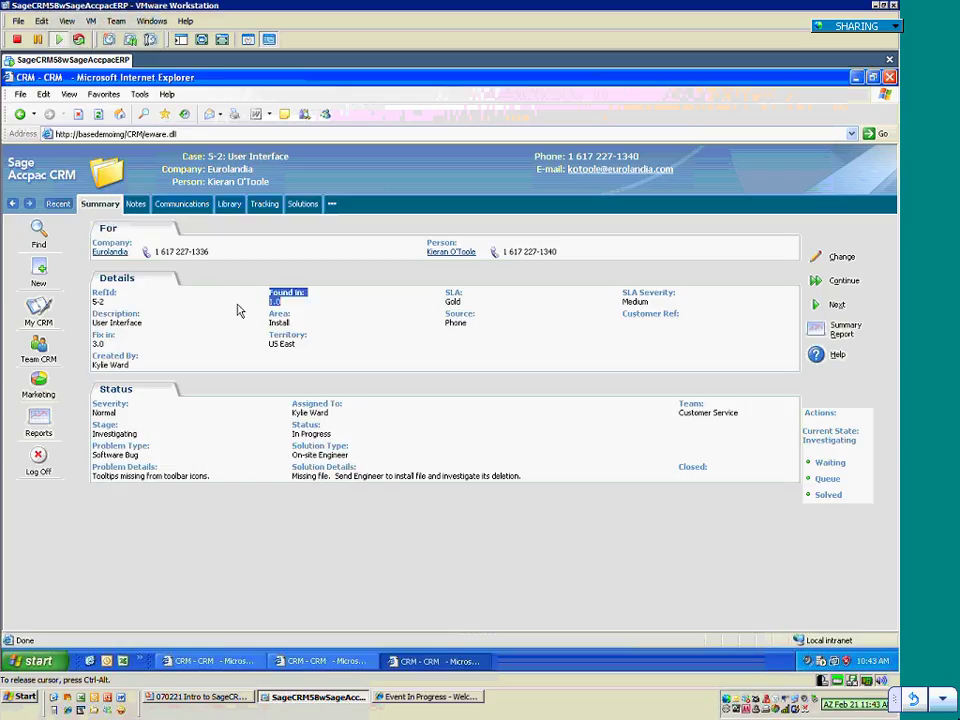
{"action": "left_click_drag", "start_coordinate": [92, 300], "coordinate": [106, 303]}
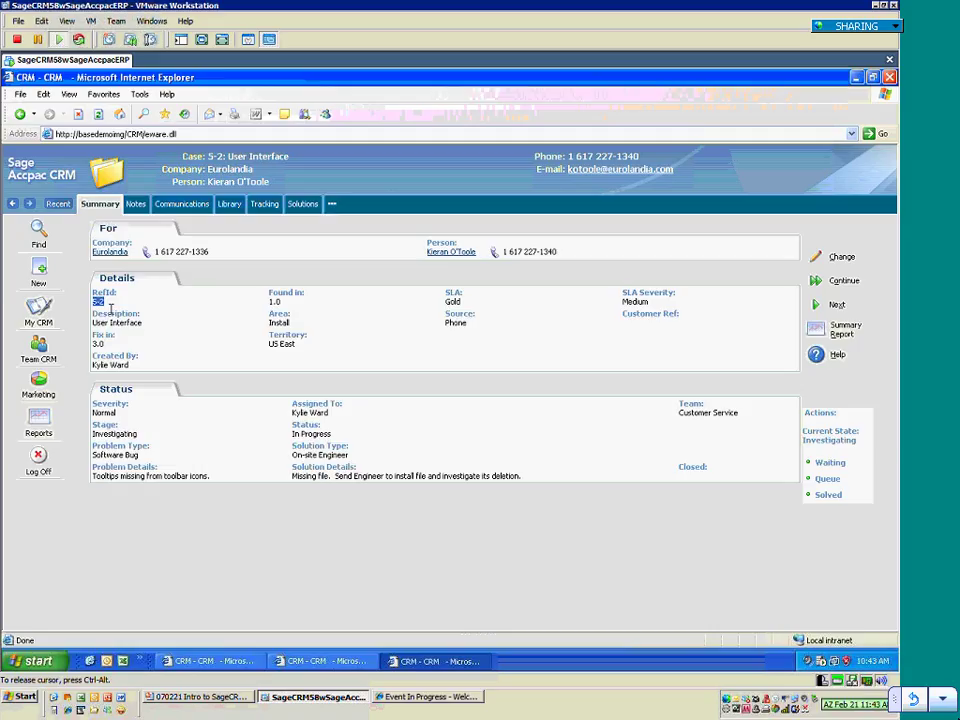
Examine the User Interface case's SLA, source, area, territory and status.
{"action": "left_click", "coordinate": [458, 300]}
{"action": "triple_click", "coordinate": [455, 300]}
{"action": "double_click", "coordinate": [448, 323]}
{"action": "left_click_drag", "start_coordinate": [292, 311], "coordinate": [270, 330]}
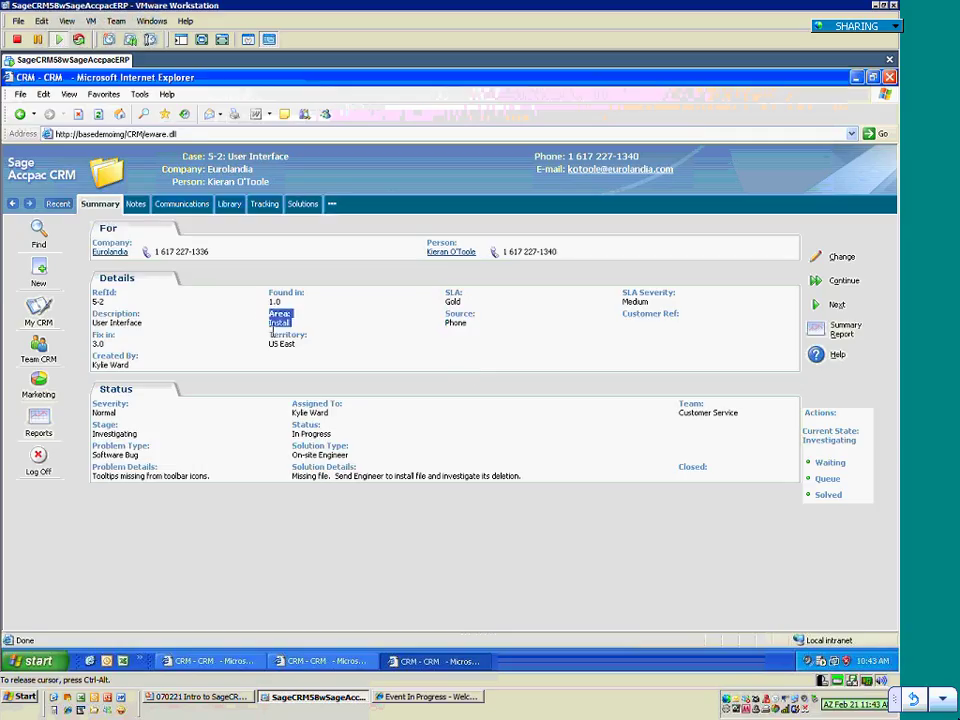
{"action": "triple_click", "coordinate": [277, 341]}
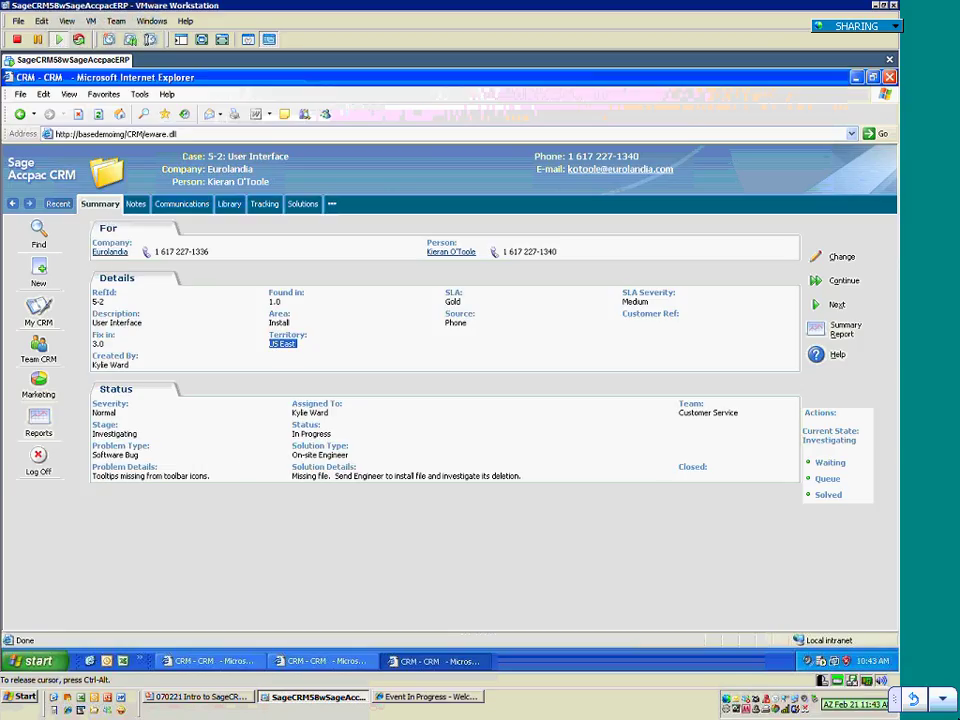
{"action": "left_click_drag", "start_coordinate": [320, 422], "coordinate": [277, 436]}
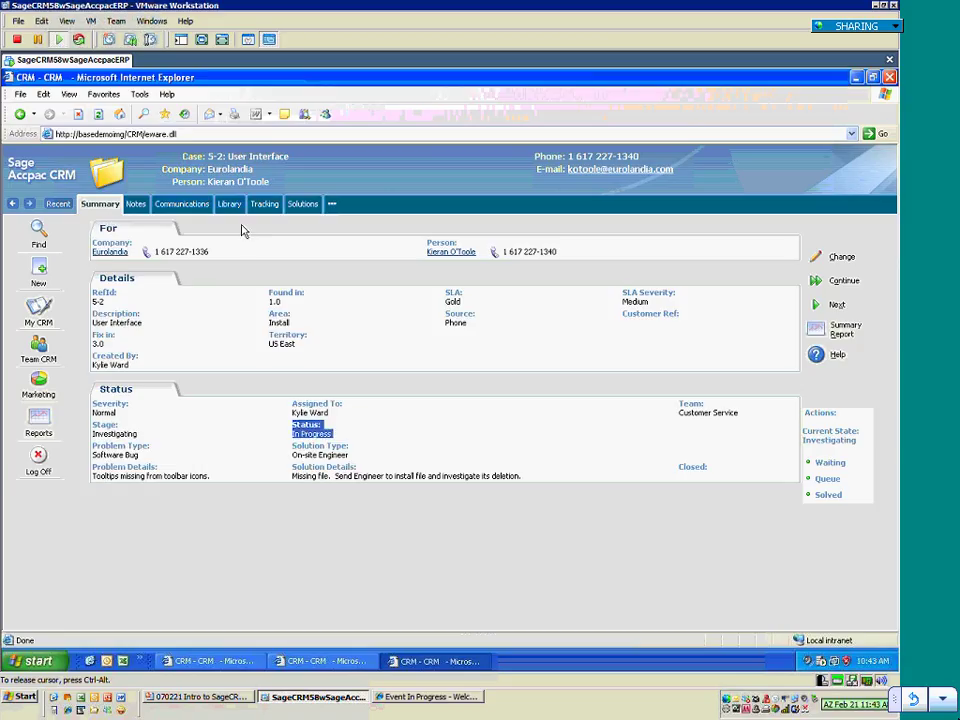
Review the User Interface case's notes, communications and library items.
{"action": "left_click", "coordinate": [137, 206]}
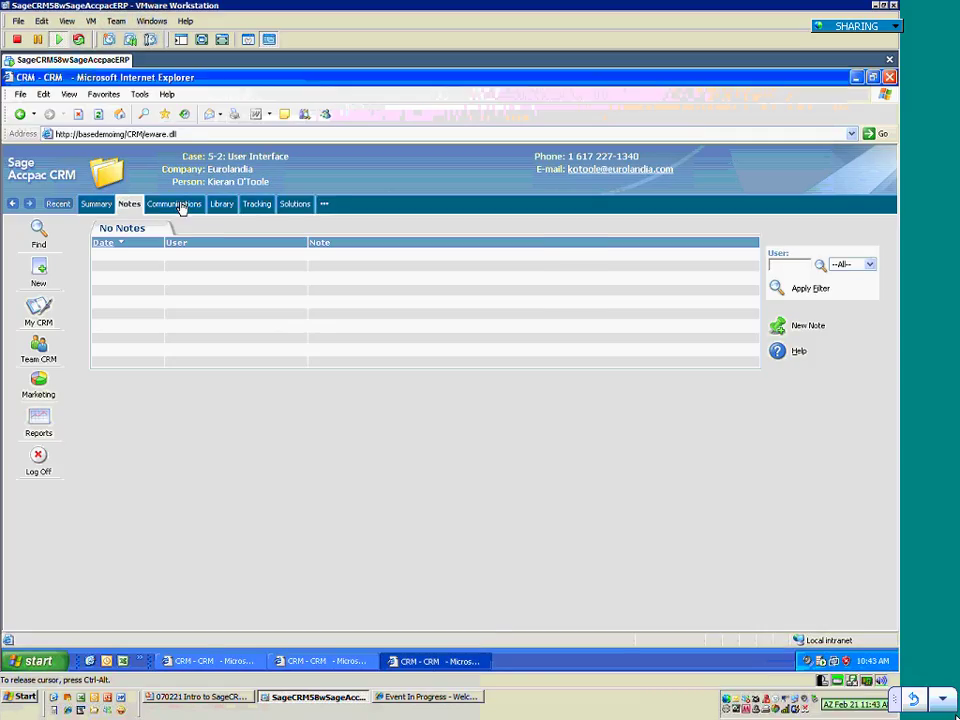
{"action": "left_click", "coordinate": [182, 206]}
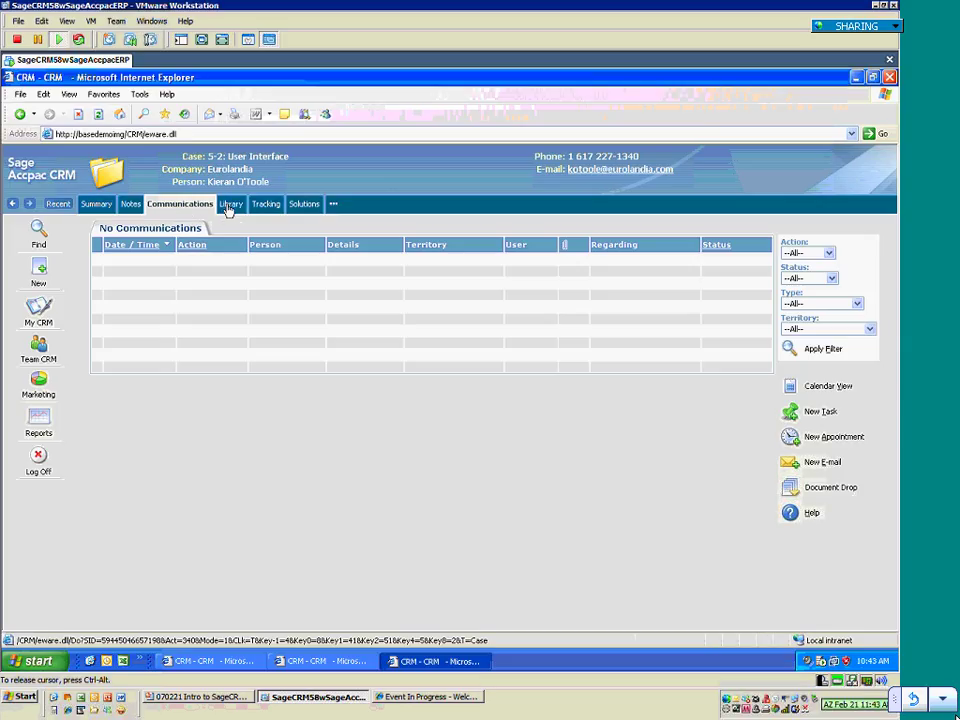
{"action": "left_click", "coordinate": [228, 206]}
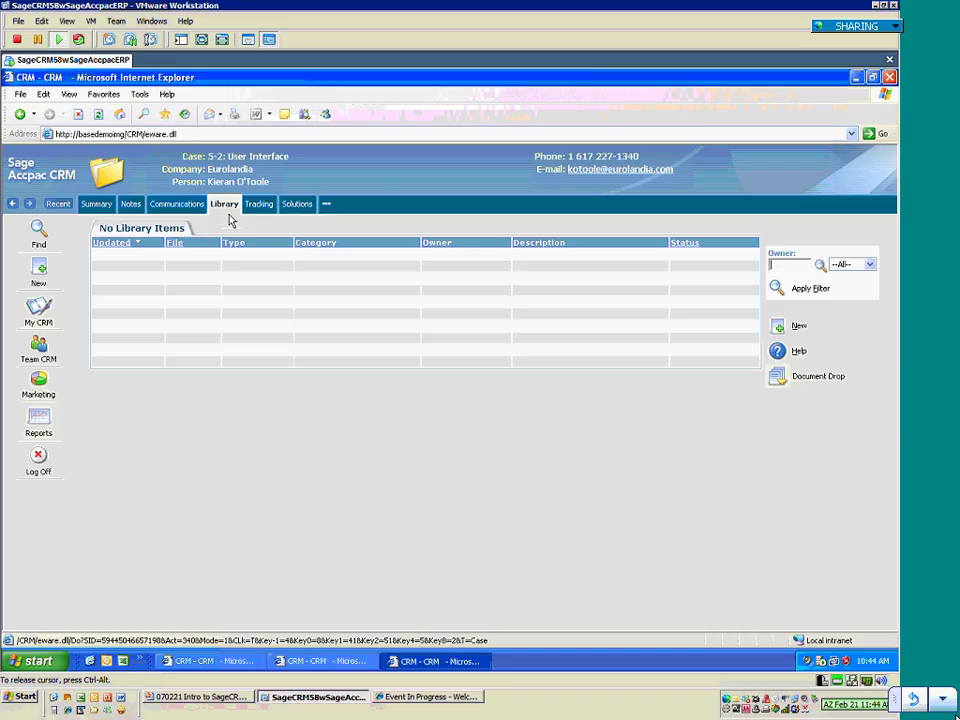
Examine the User Interface case's tracking history, including each entry's duration, close-by date, tracking note and stage.
{"action": "left_click", "coordinate": [261, 206]}
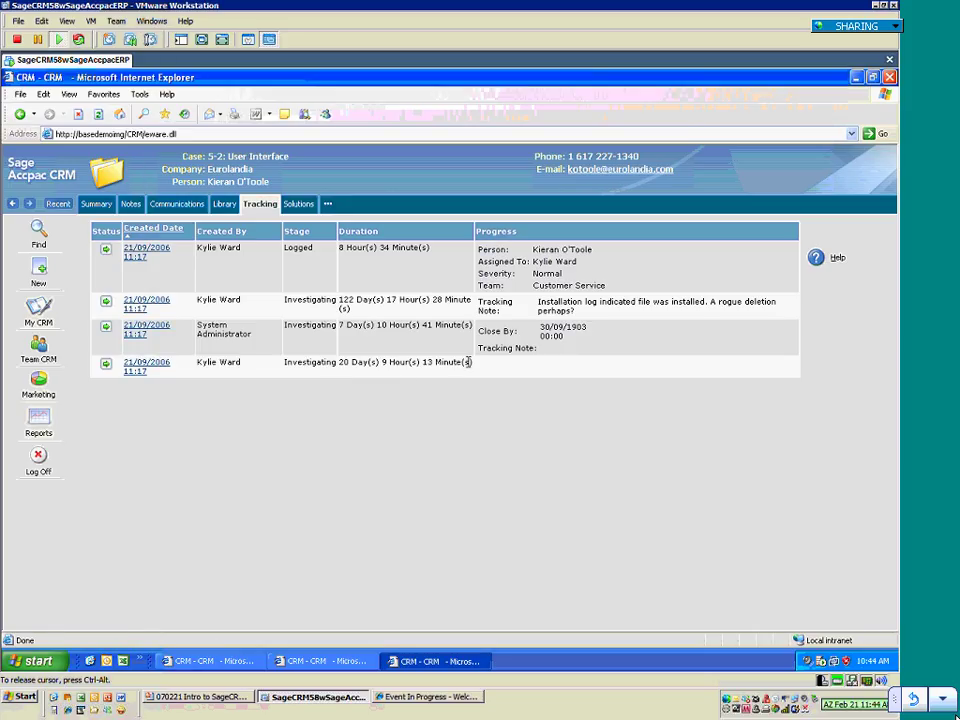
{"action": "left_click_drag", "start_coordinate": [468, 362], "coordinate": [345, 326]}
{"action": "left_click", "coordinate": [396, 372]}
{"action": "left_click_drag", "start_coordinate": [537, 345], "coordinate": [548, 346]}
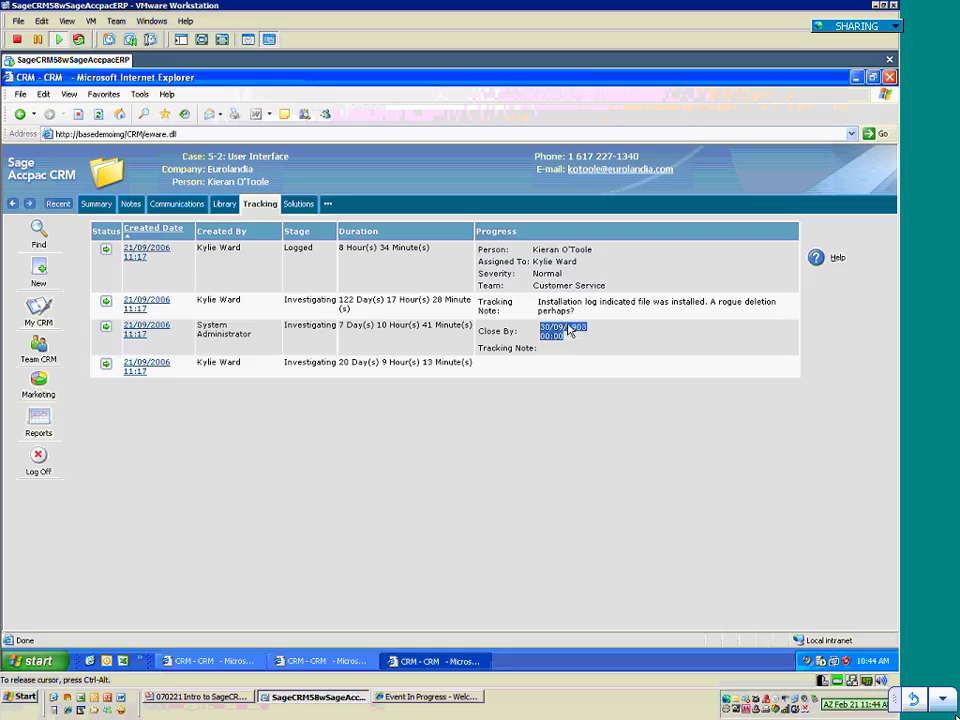
{"action": "triple_click", "coordinate": [547, 309]}
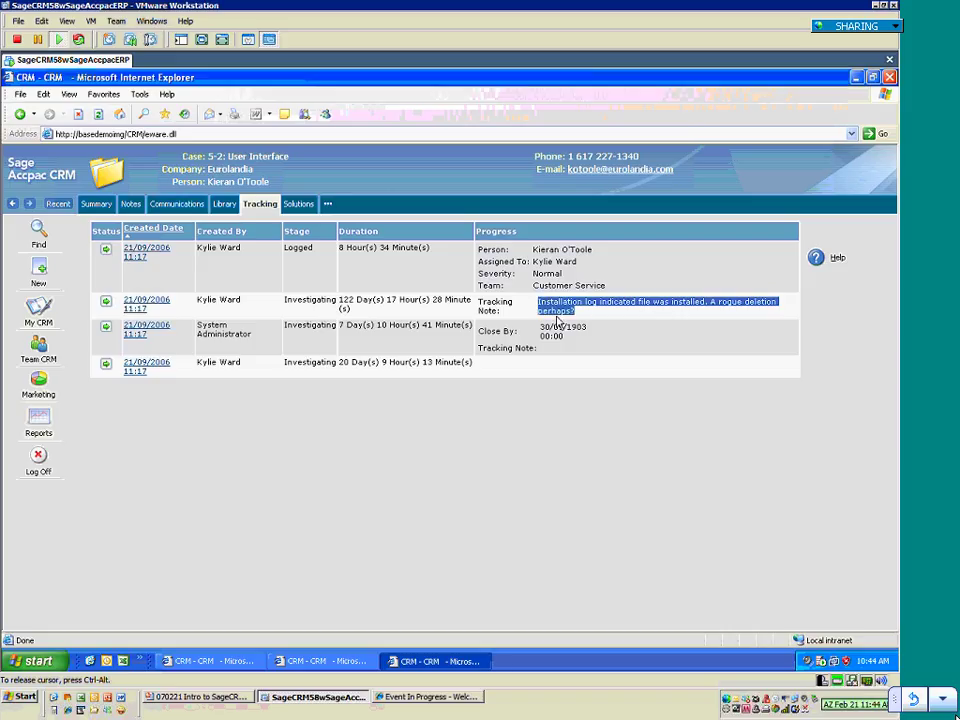
{"action": "double_click", "coordinate": [310, 299]}
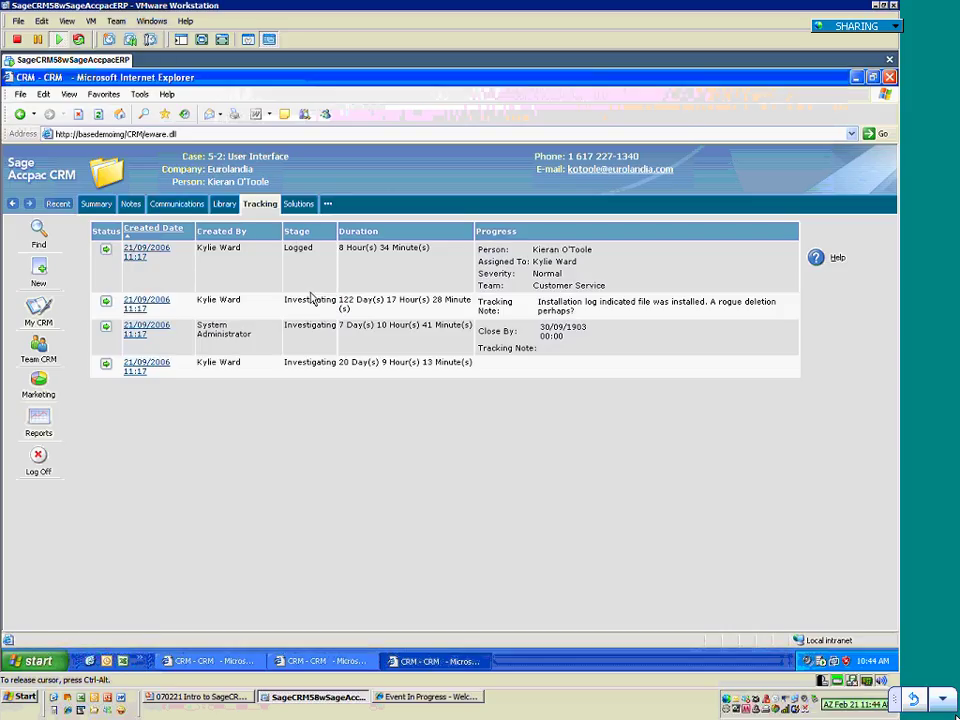
{"action": "double_click", "coordinate": [310, 328]}
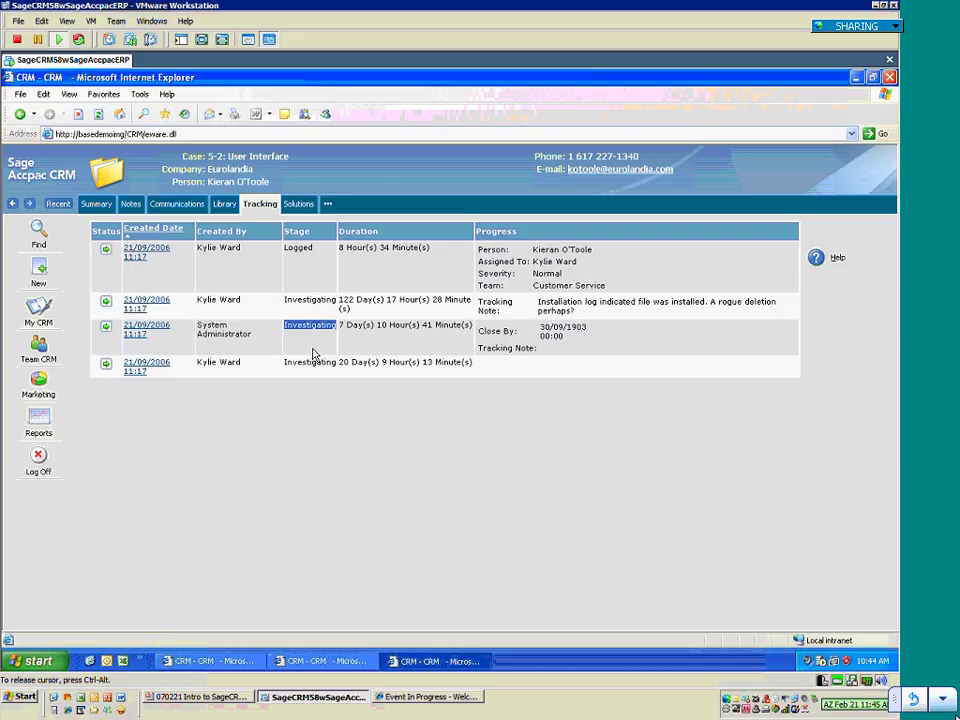
{"action": "double_click", "coordinate": [310, 362]}
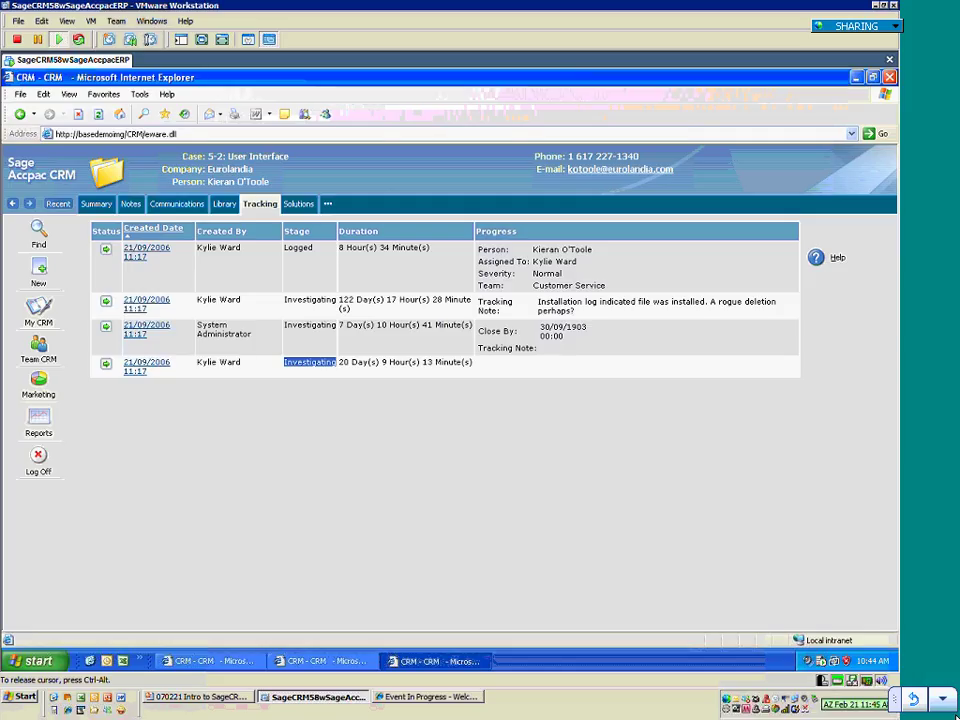
Check the User Interface case's linked solutions and find all solutions without any search criteria.
{"action": "left_click", "coordinate": [300, 206]}
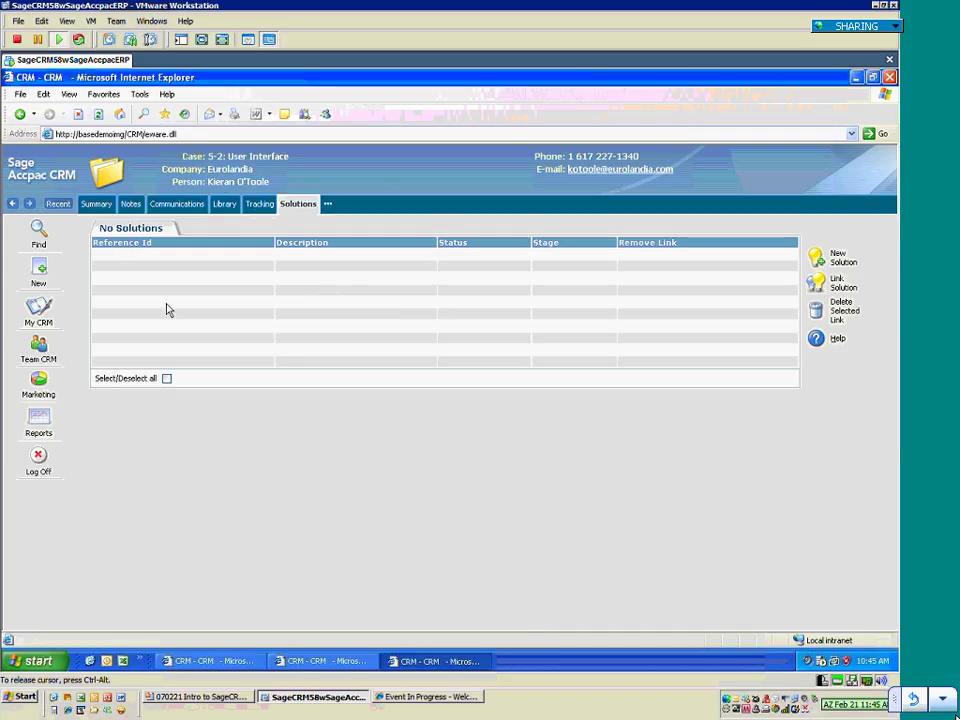
{"action": "mouse_move", "coordinate": [38, 234]}
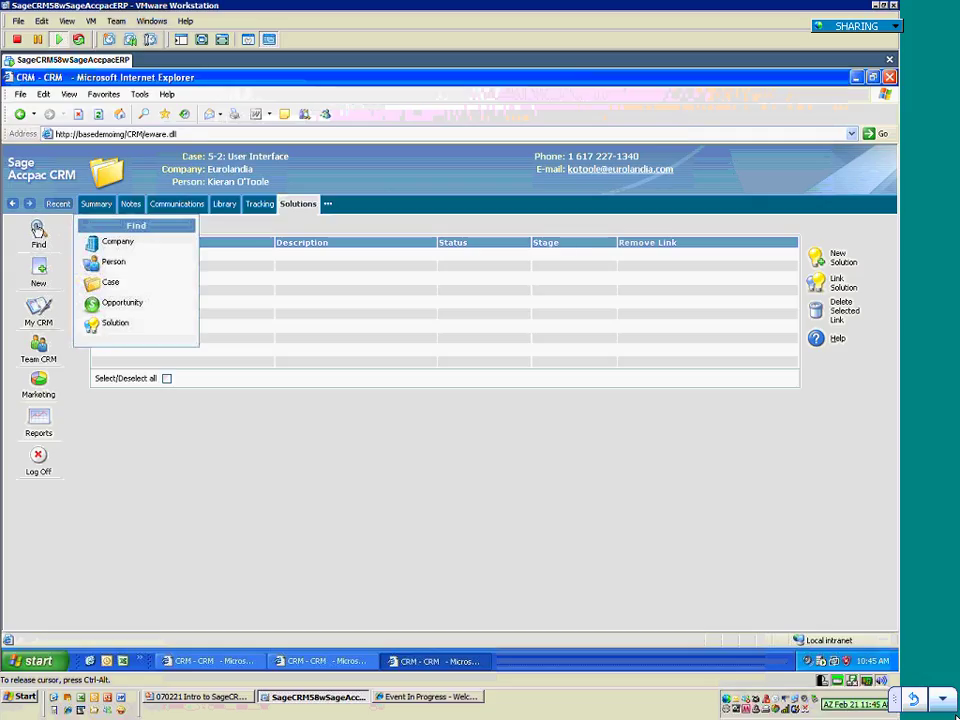
{"action": "left_click", "coordinate": [95, 322]}
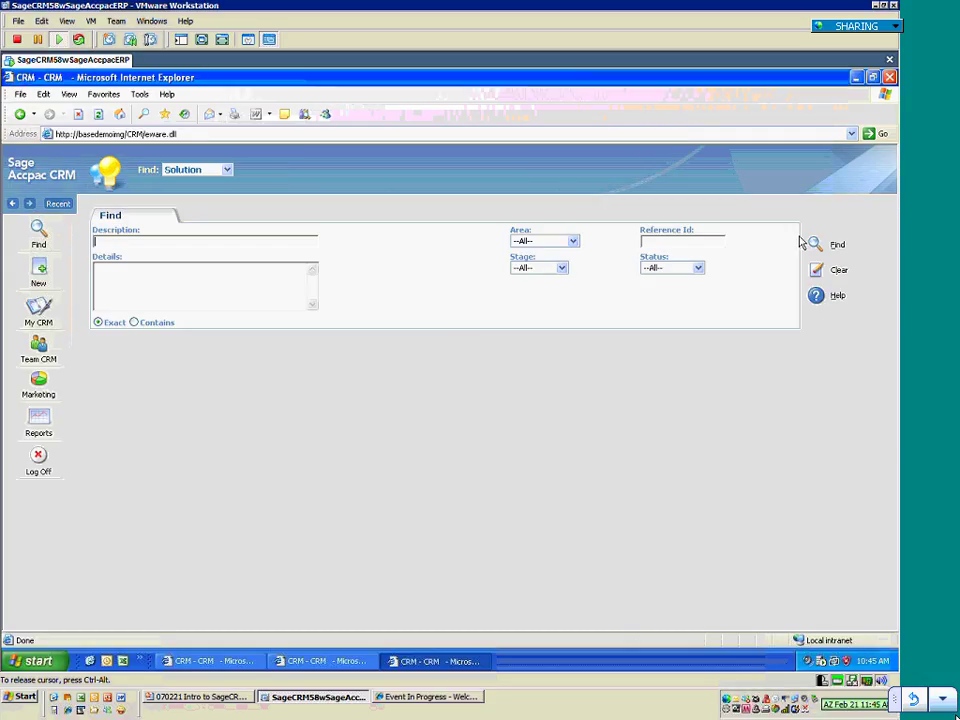
{"action": "left_click", "coordinate": [814, 244]}
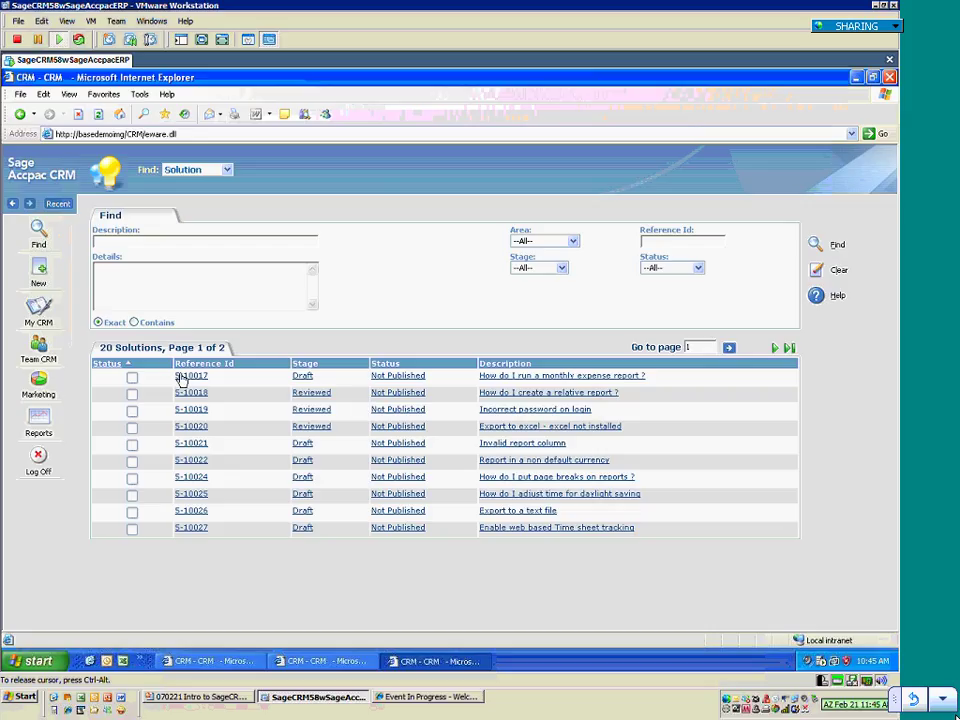
Open solution 5-10017, "How do I run a monthly expense report ?", and read its description and details.
{"action": "left_click", "coordinate": [191, 377]}
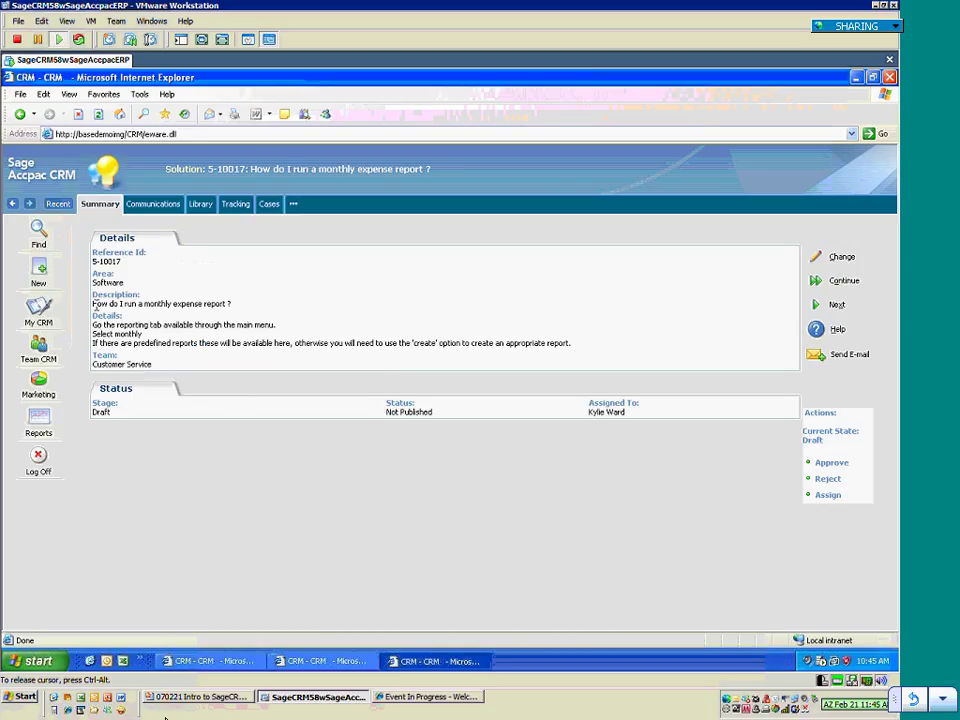
{"action": "left_click_drag", "start_coordinate": [93, 303], "coordinate": [232, 304]}
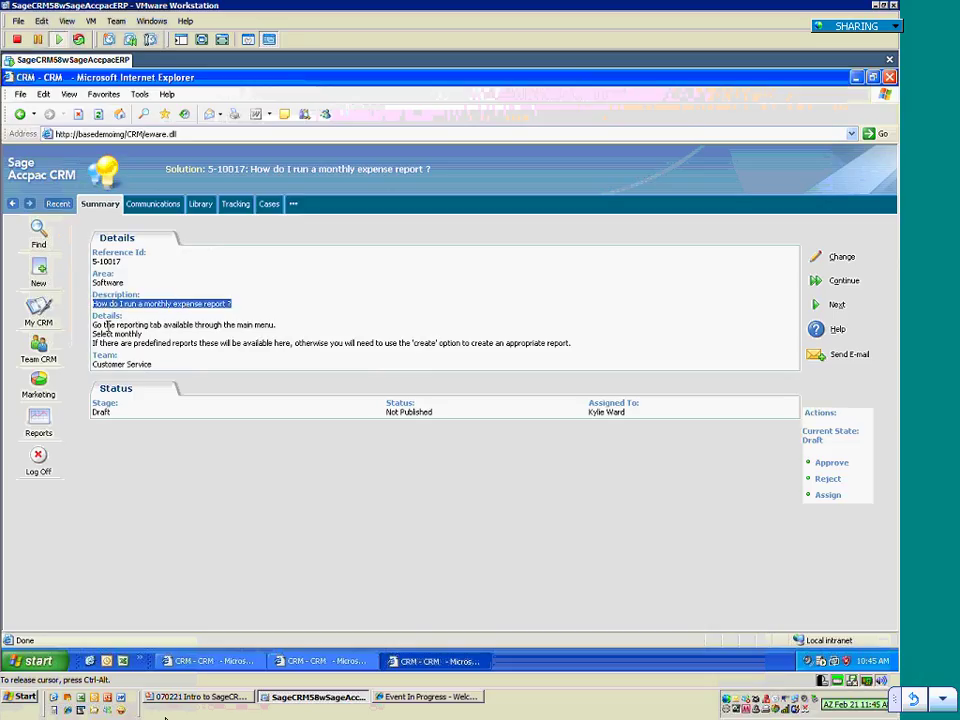
{"action": "left_click_drag", "start_coordinate": [92, 323], "coordinate": [572, 343]}
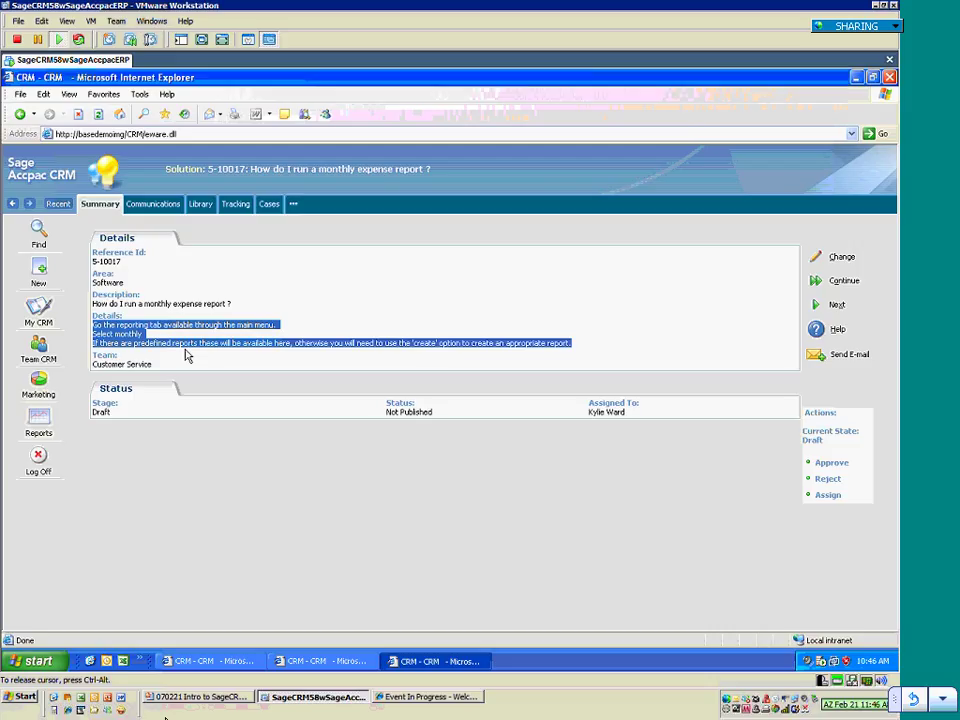
Review the monthly expense report solution's communications, library, tracking and linked cases.
{"action": "left_click", "coordinate": [167, 205]}
{"action": "left_click", "coordinate": [201, 204]}
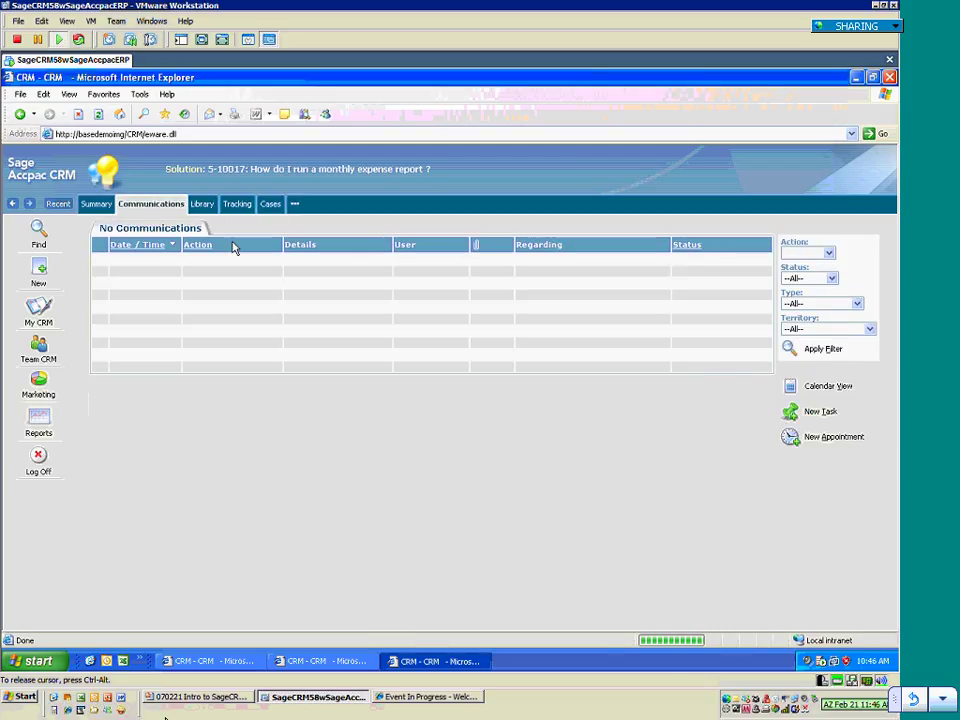
{"action": "left_click", "coordinate": [231, 205]}
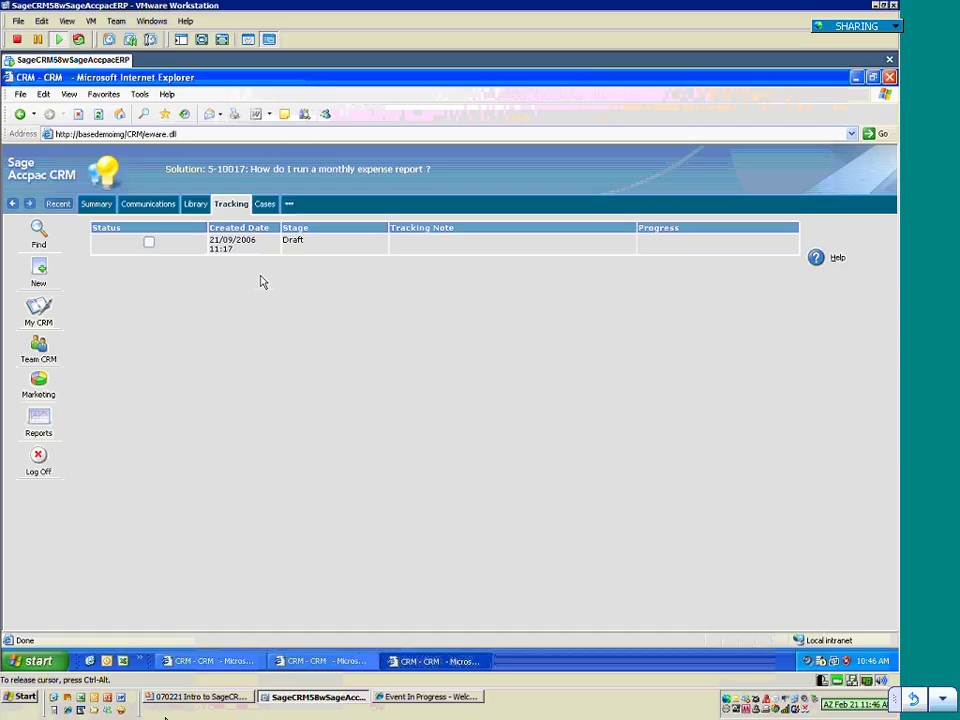
{"action": "left_click", "coordinate": [265, 204]}
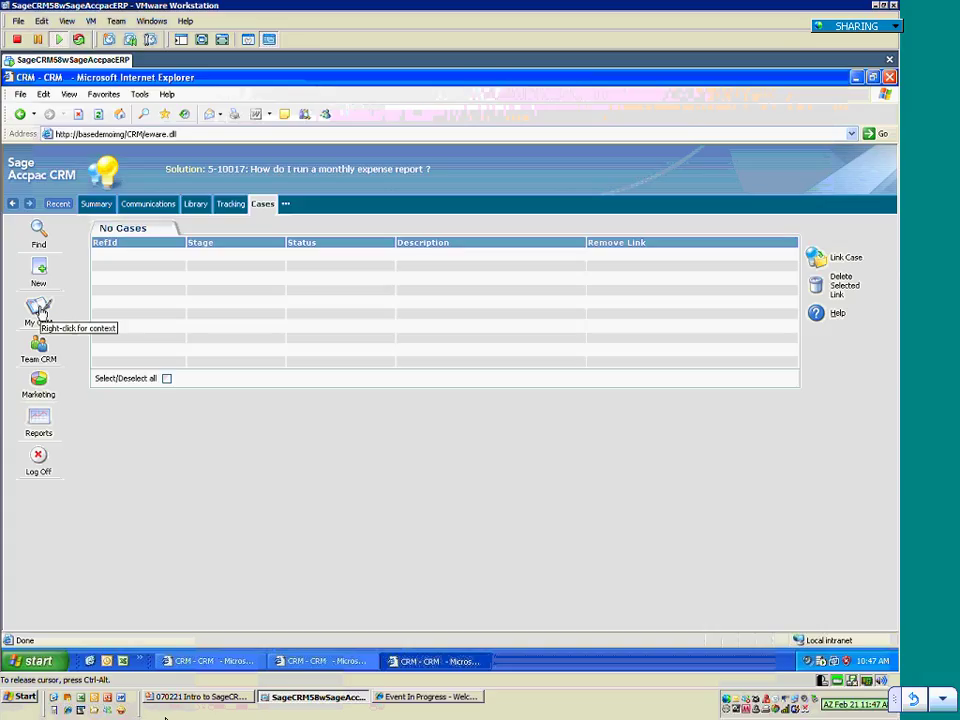
Switch to the CRM window showing the Training course opportunity and open Gatecom Inc.'s communications.
{"action": "left_click", "coordinate": [180, 664]}
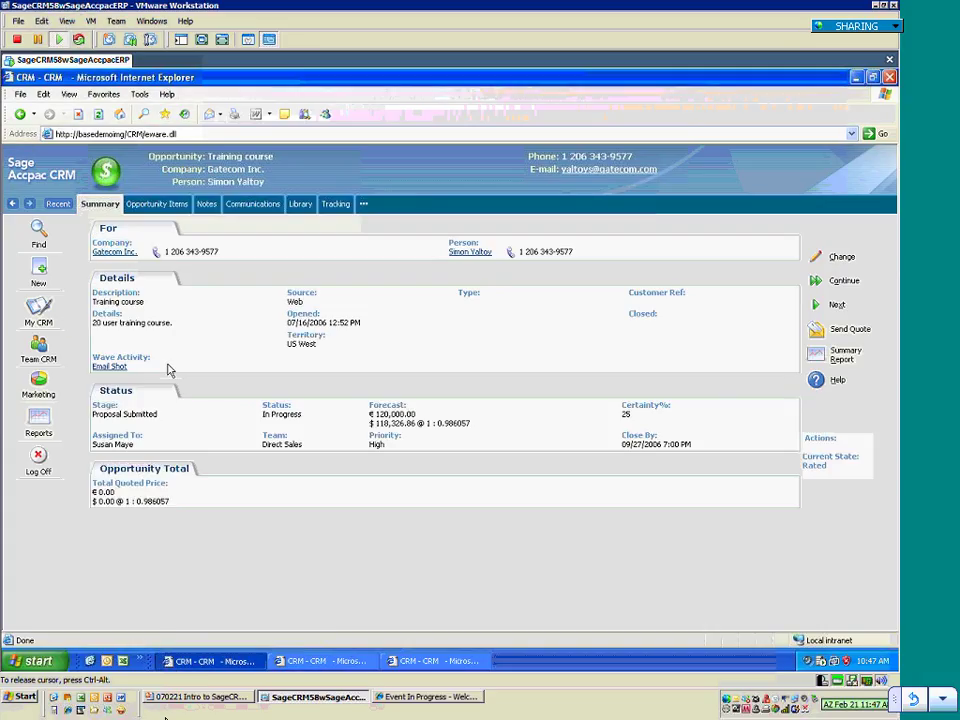
{"action": "left_click", "coordinate": [225, 170]}
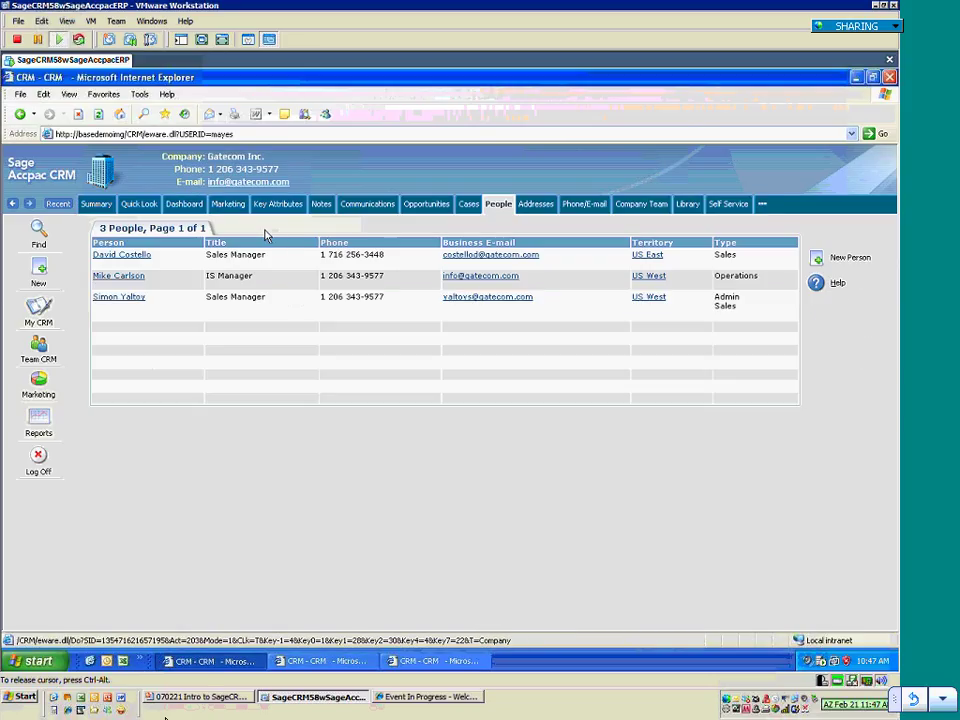
{"action": "left_click", "coordinate": [368, 205]}
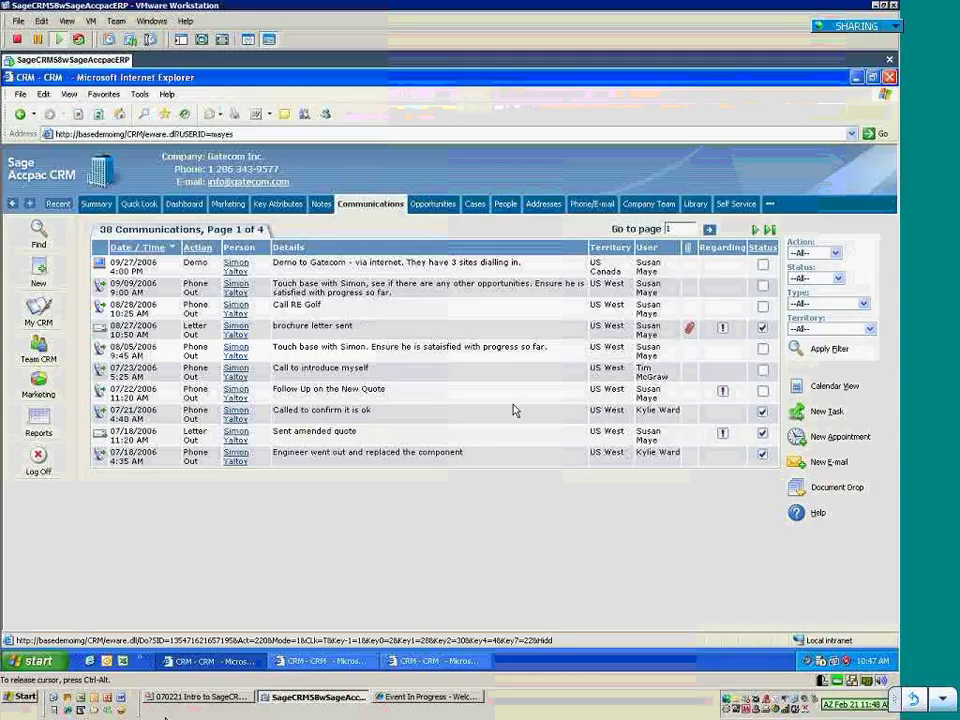
Examine the Type and Action filter choices for Gatecom Inc.'s communications, leaving both set to All.
{"action": "left_click", "coordinate": [865, 305]}
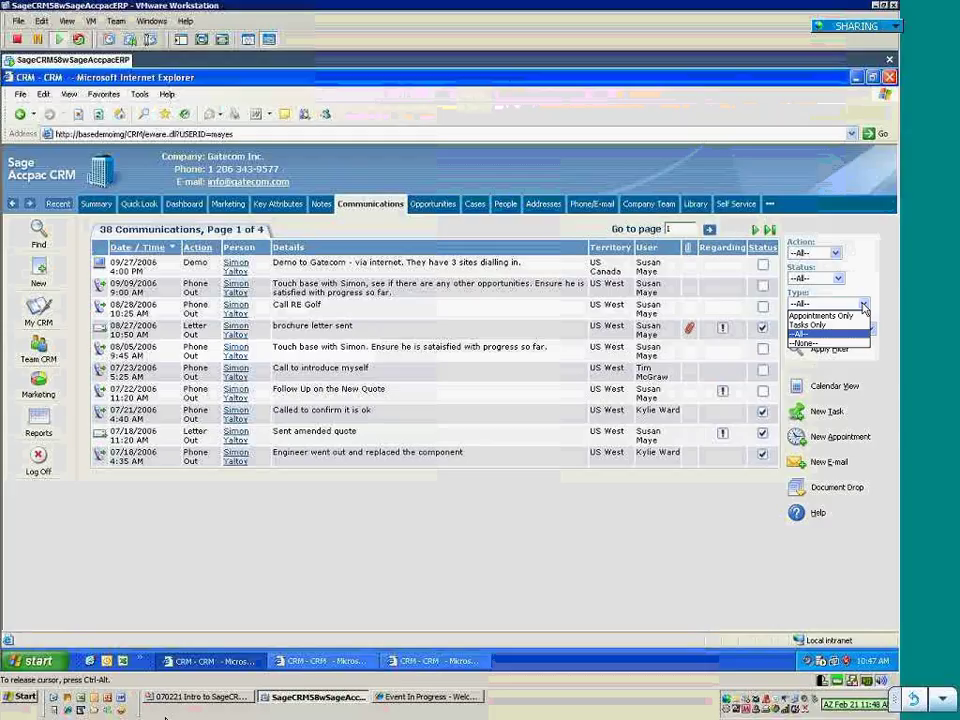
{"action": "left_click", "coordinate": [865, 305]}
{"action": "left_click", "coordinate": [836, 253]}
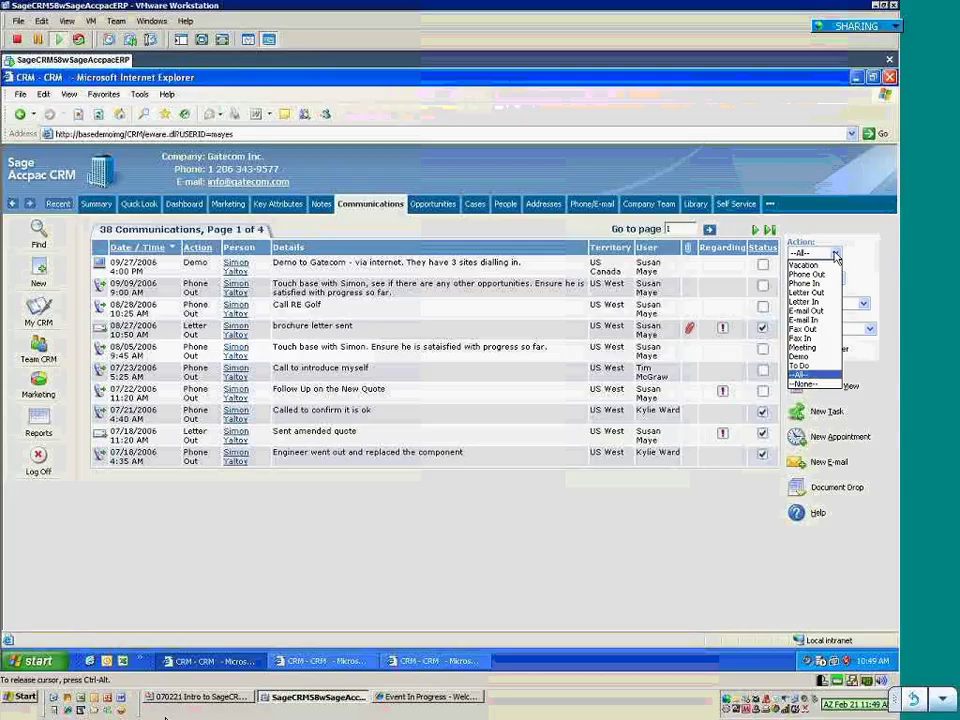
{"action": "left_click", "coordinate": [836, 256]}
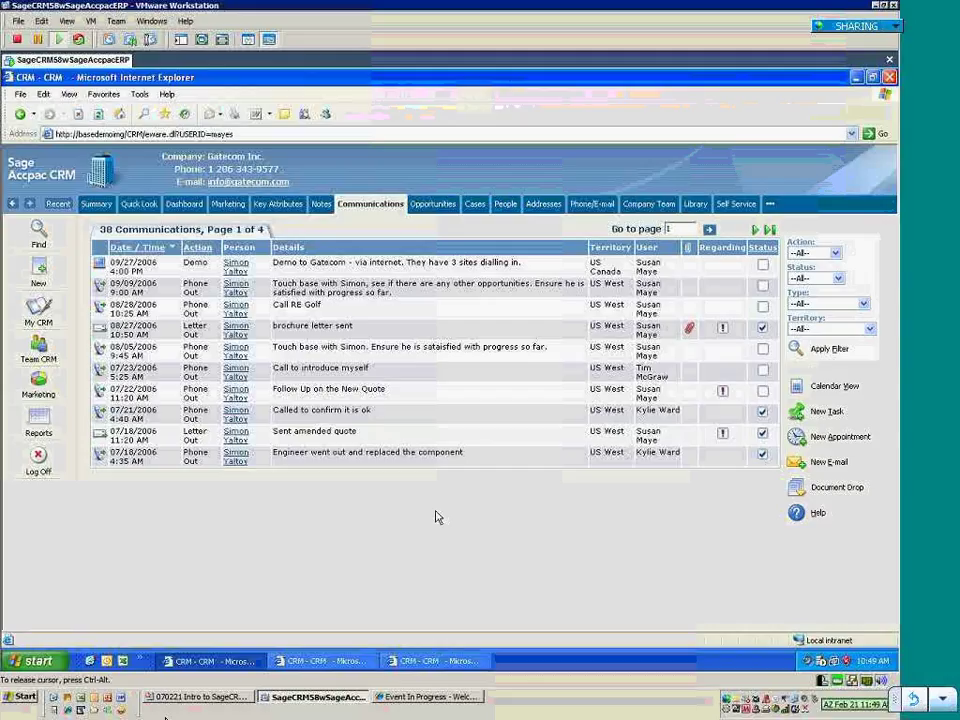
Switch to the System Administrator's CRM window and review the Data Management, Users, Customization and Advanced Customization administration areas.
{"action": "left_click", "coordinate": [289, 661]}
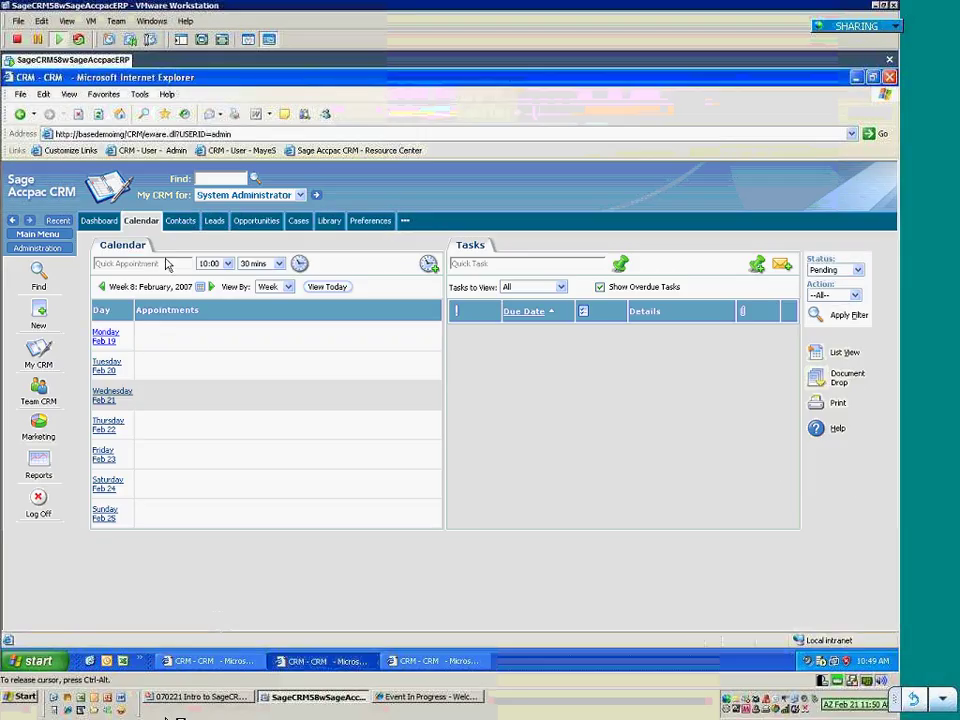
{"action": "left_click", "coordinate": [38, 247]}
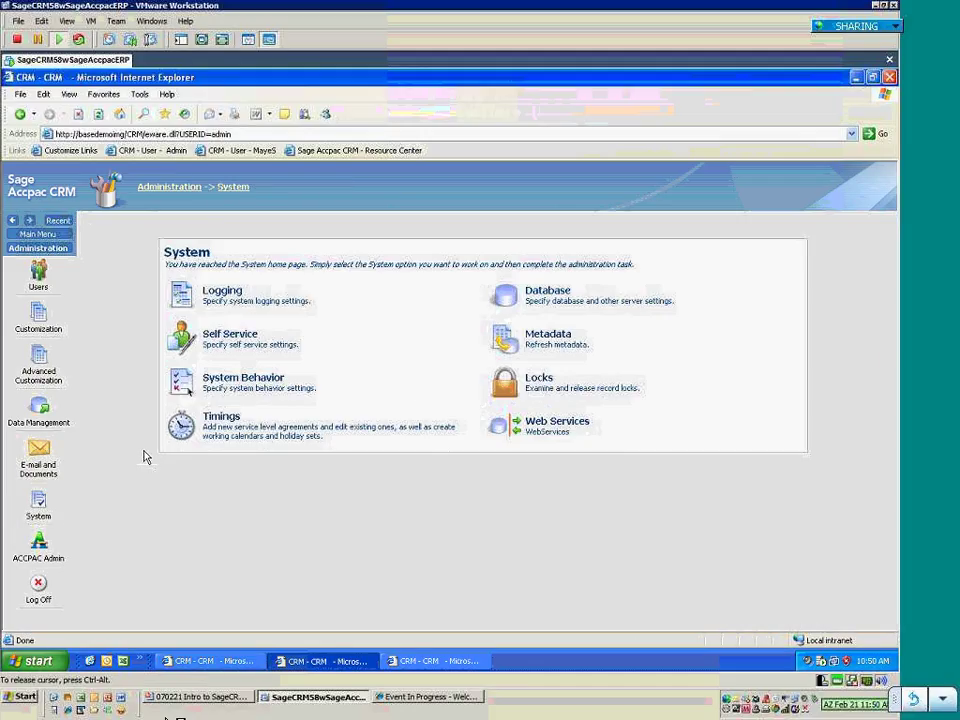
{"action": "left_click", "coordinate": [40, 418]}
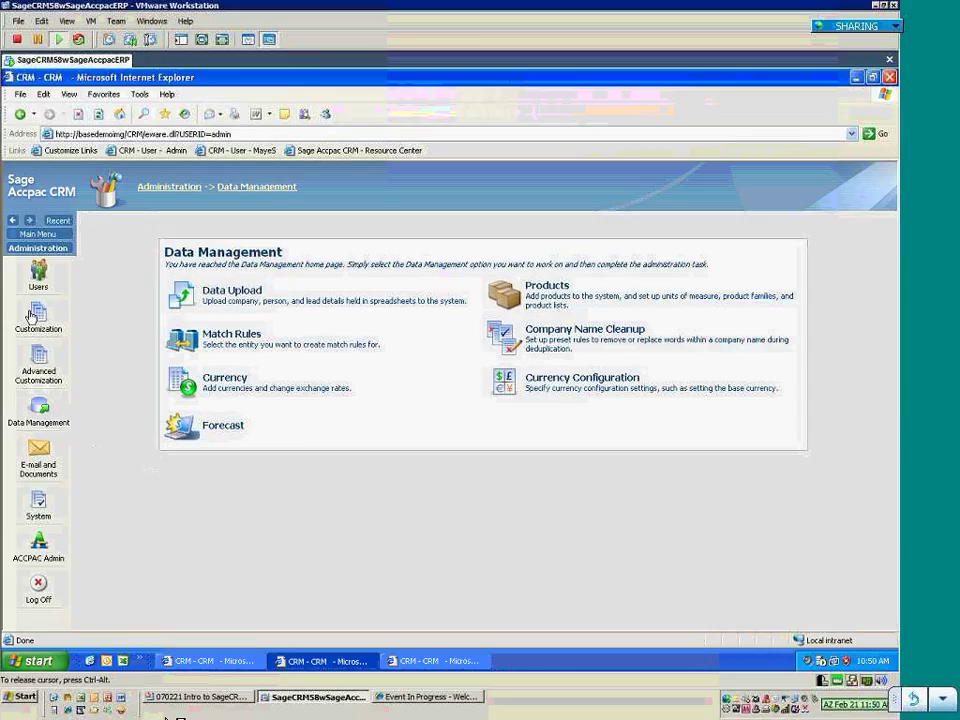
{"action": "left_click", "coordinate": [40, 278]}
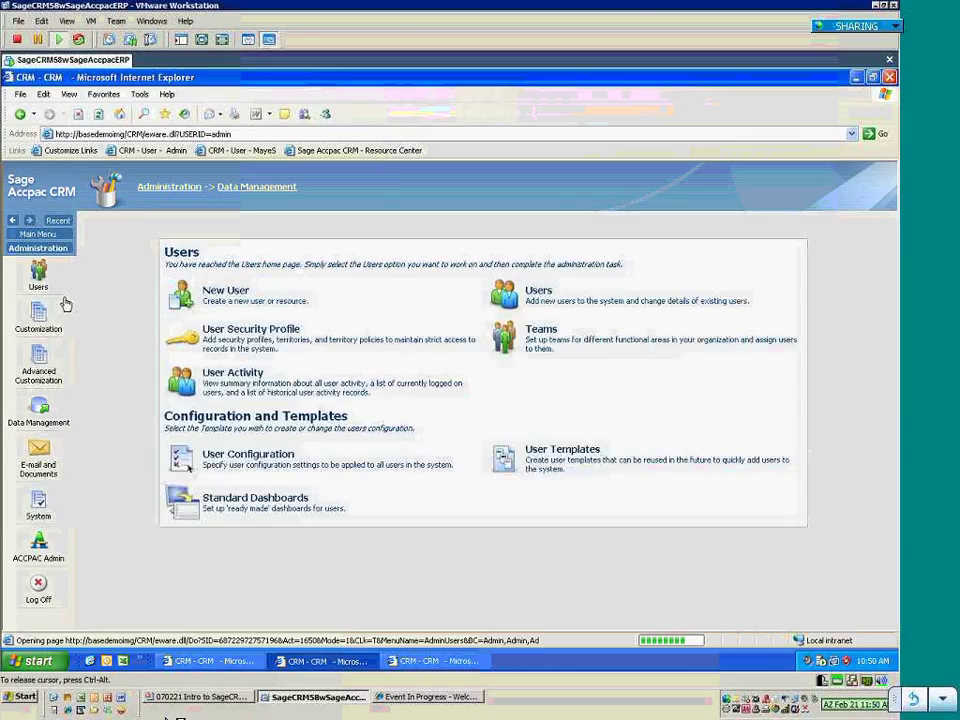
{"action": "left_click", "coordinate": [40, 318]}
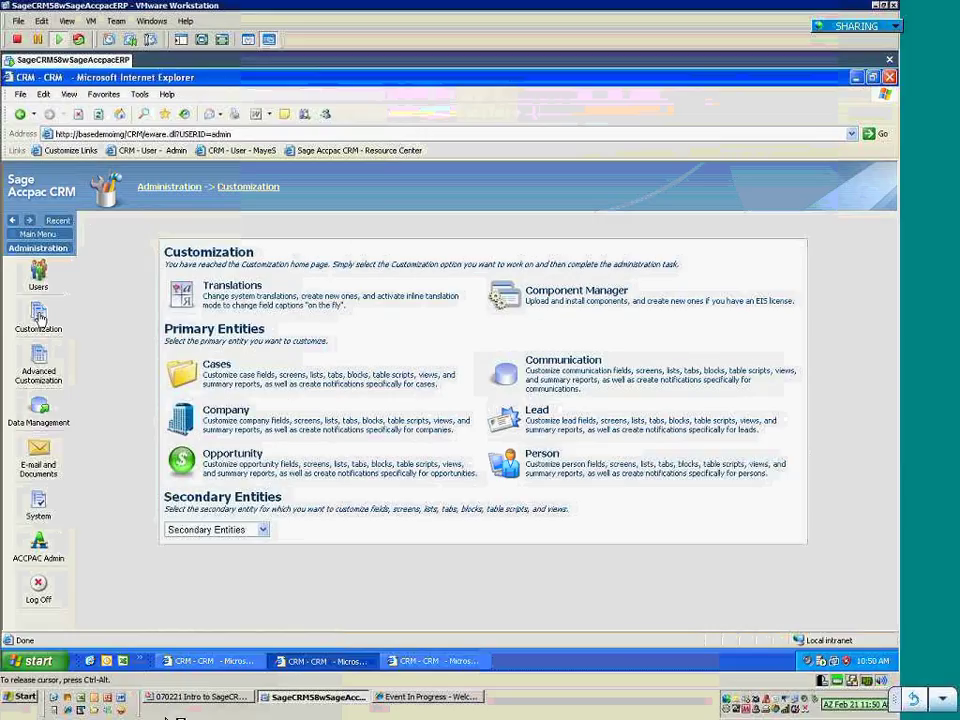
{"action": "left_click", "coordinate": [36, 368]}
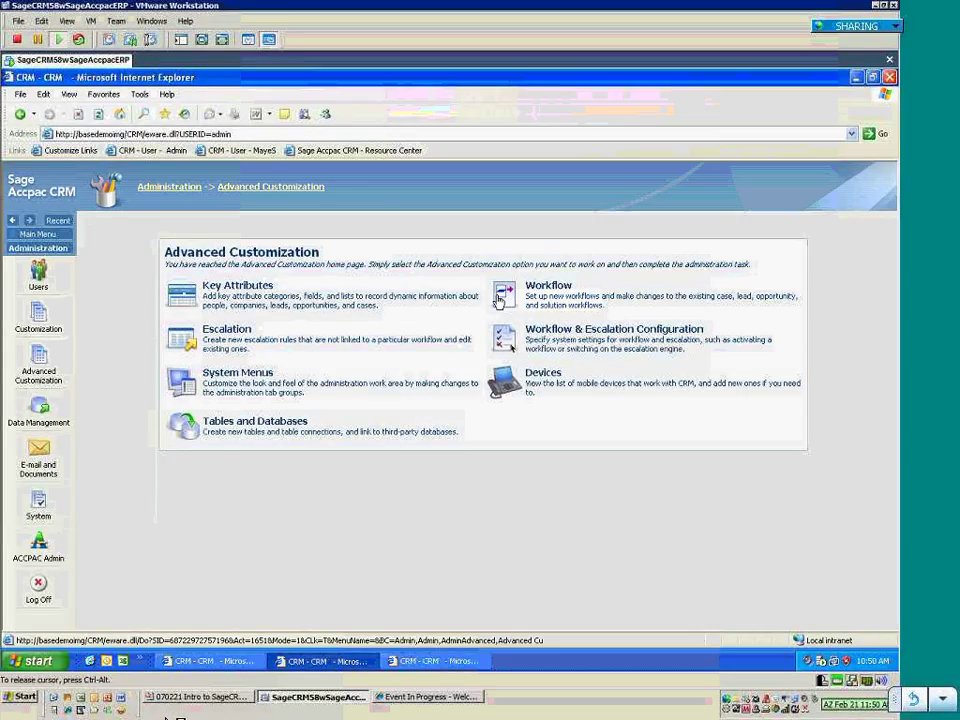
Open the Opportunity Workflow from the workflow list and examine its diagram of states and rules.
{"action": "left_click", "coordinate": [499, 302]}
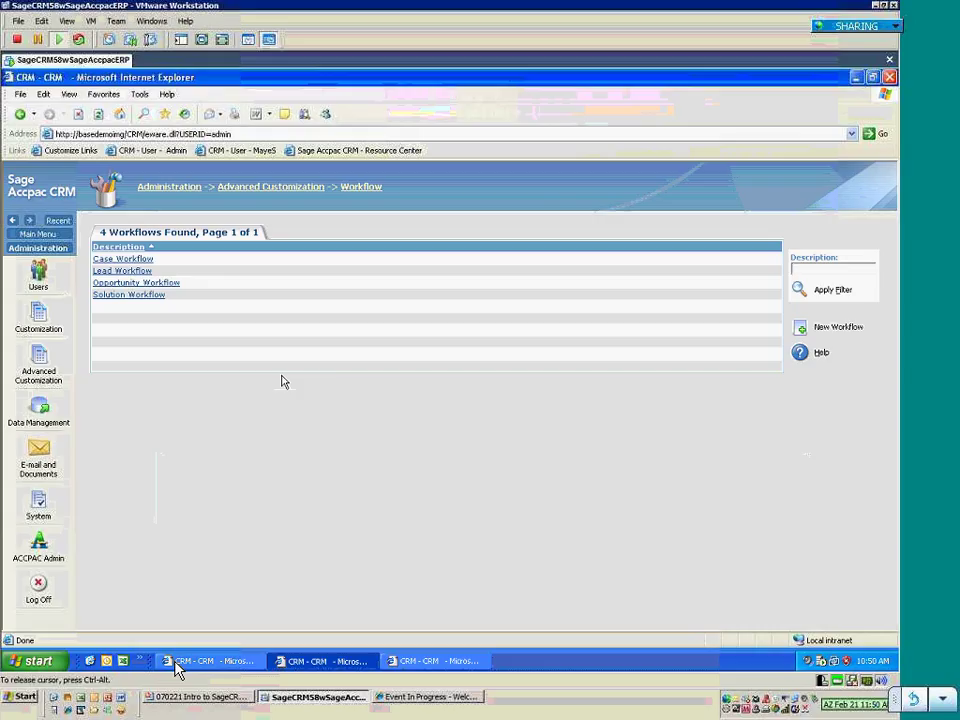
{"action": "left_click", "coordinate": [172, 284]}
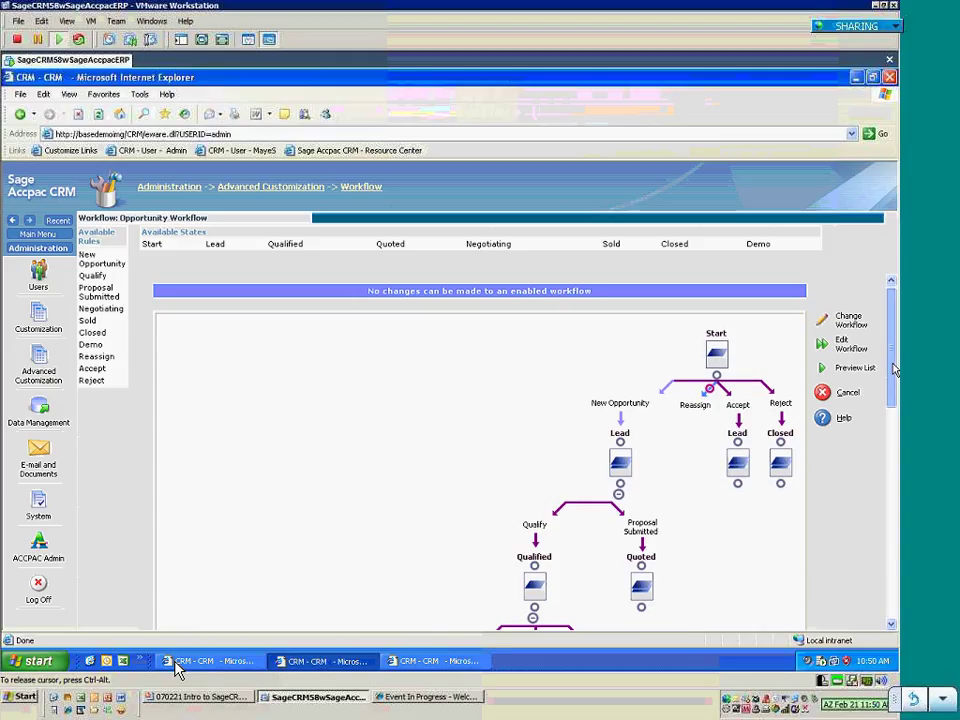
{"action": "left_click_drag", "start_coordinate": [894, 340], "coordinate": [887, 369]}
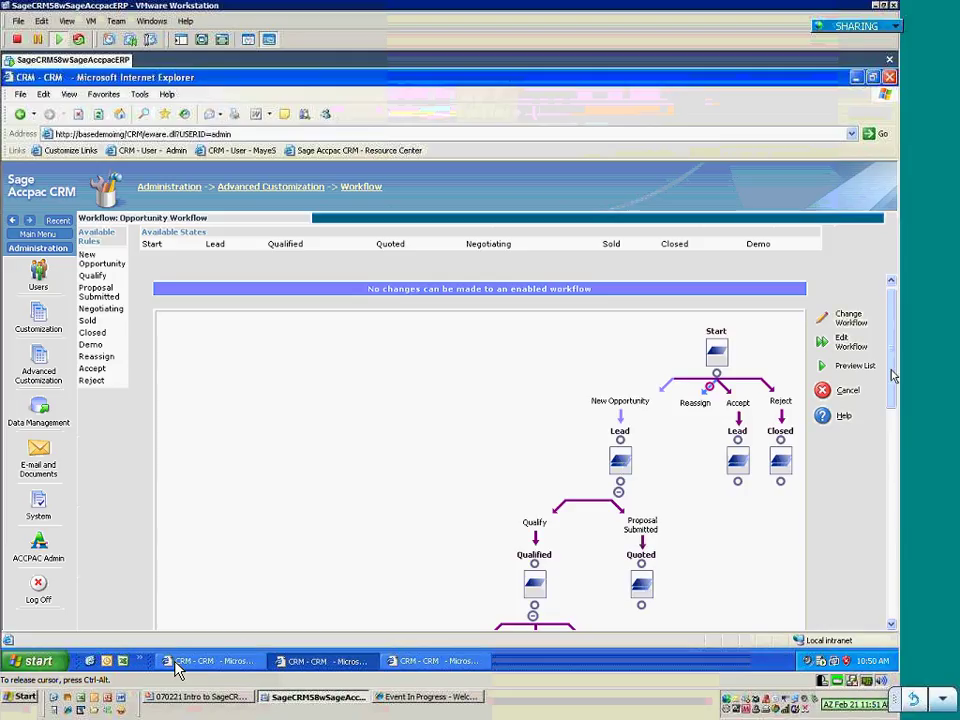
{"action": "left_click_drag", "start_coordinate": [893, 373], "coordinate": [893, 375]}
{"action": "scroll", "coordinate": [893, 375], "scroll_direction": "down", "scroll_amount": 3}
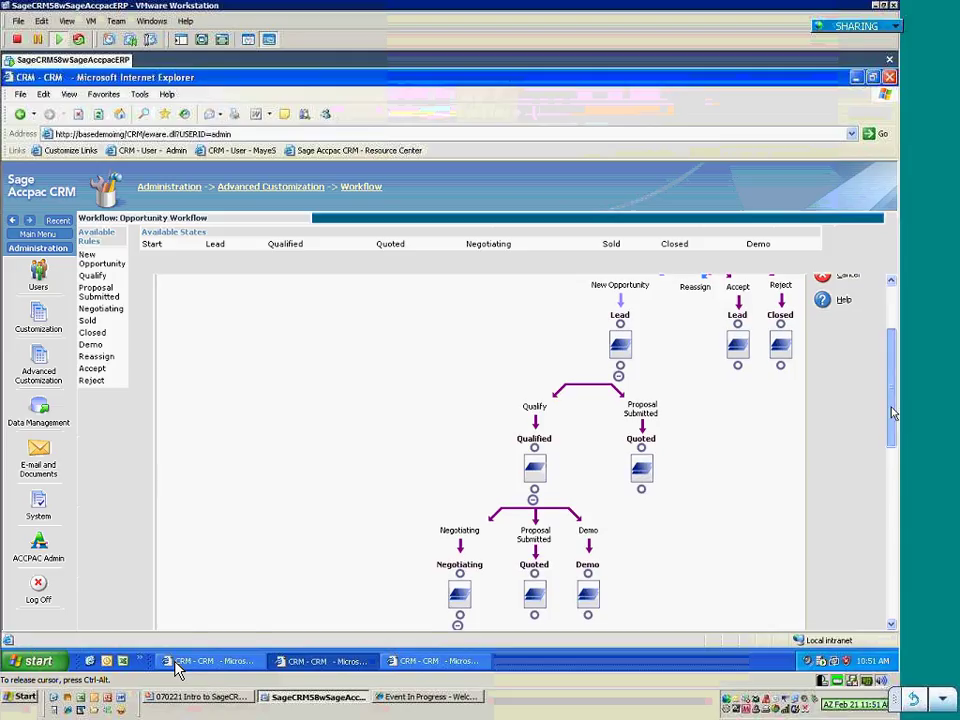
Examine the lower branches of the Opportunity Workflow diagram, then highlight the available rules, including Sold.
{"action": "left_click_drag", "start_coordinate": [893, 410], "coordinate": [893, 459]}
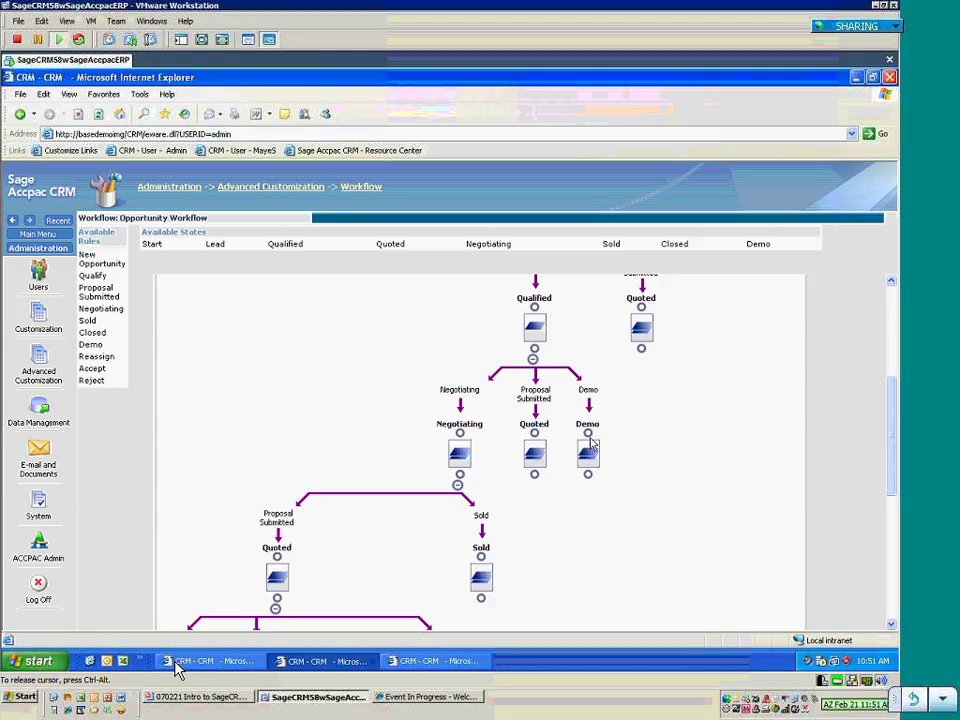
{"action": "scroll", "coordinate": [830, 463], "scroll_direction": "down", "scroll_amount": 2}
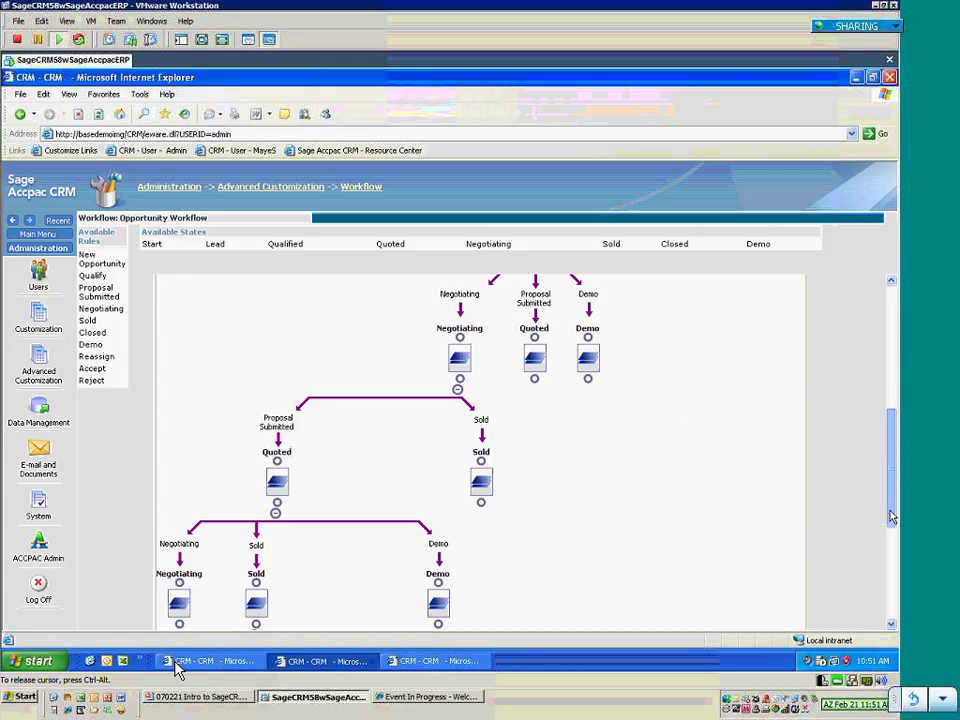
{"action": "left_click_drag", "start_coordinate": [893, 517], "coordinate": [897, 397]}
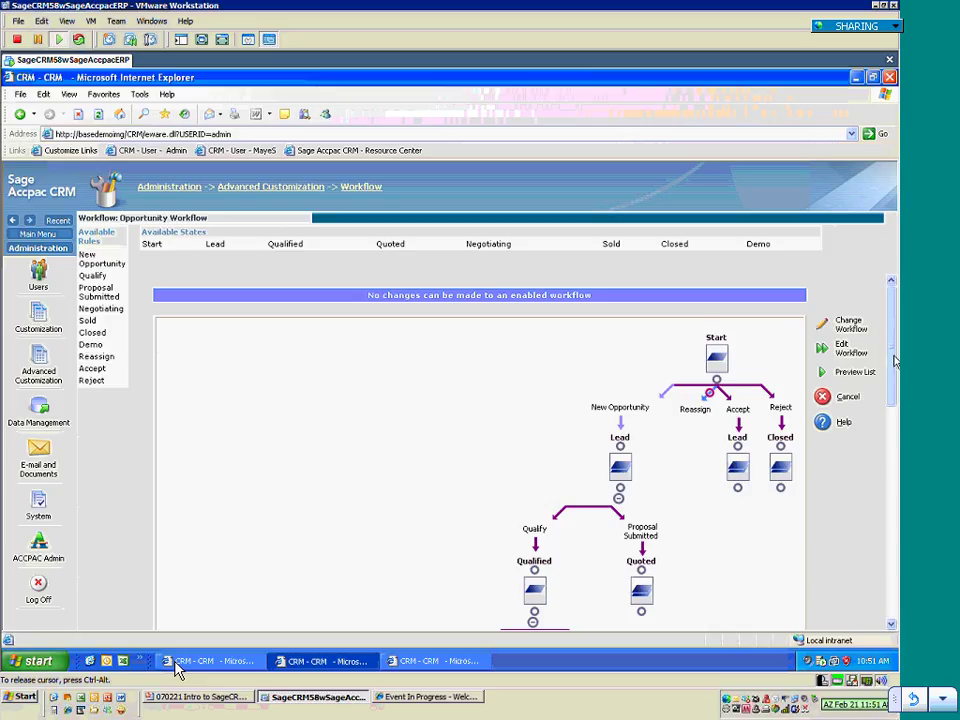
{"action": "left_click_drag", "start_coordinate": [82, 252], "coordinate": [93, 377]}
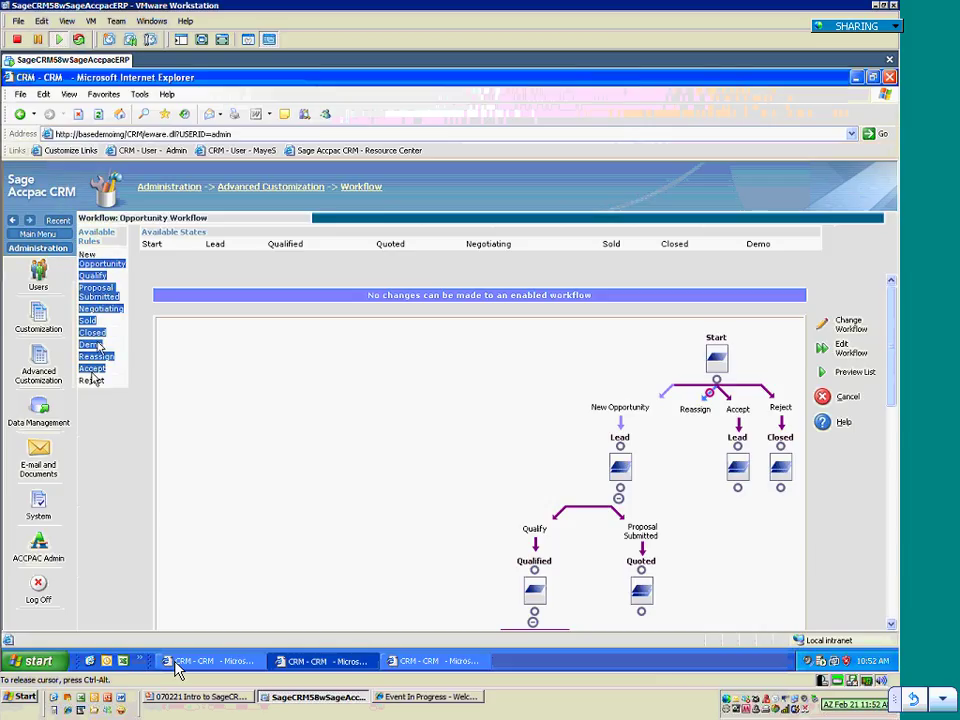
{"action": "left_click", "coordinate": [97, 345]}
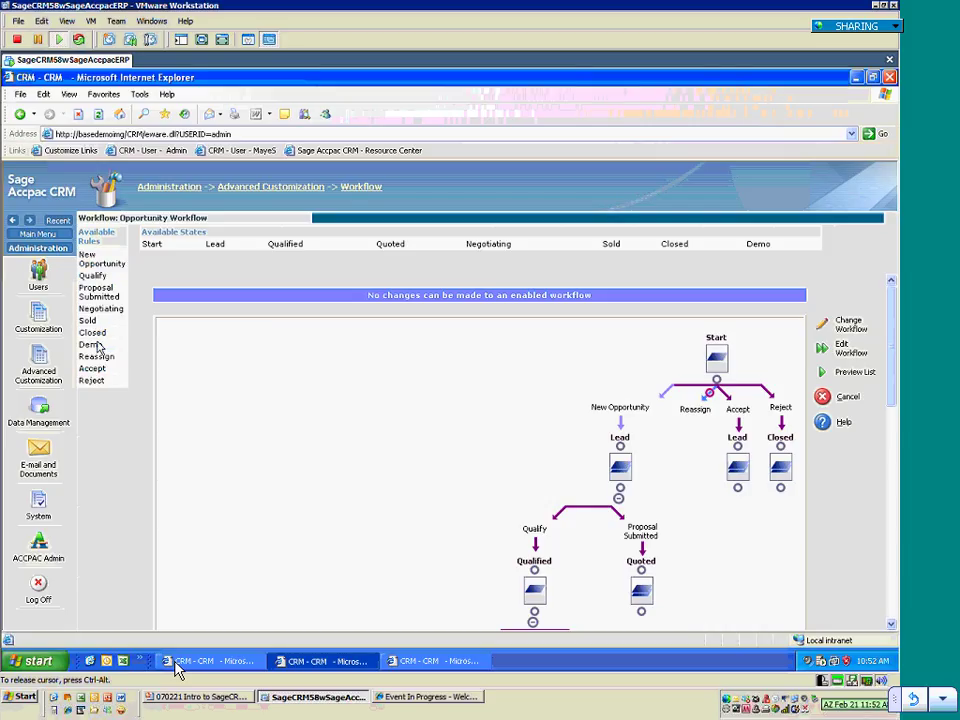
{"action": "double_click", "coordinate": [91, 320]}
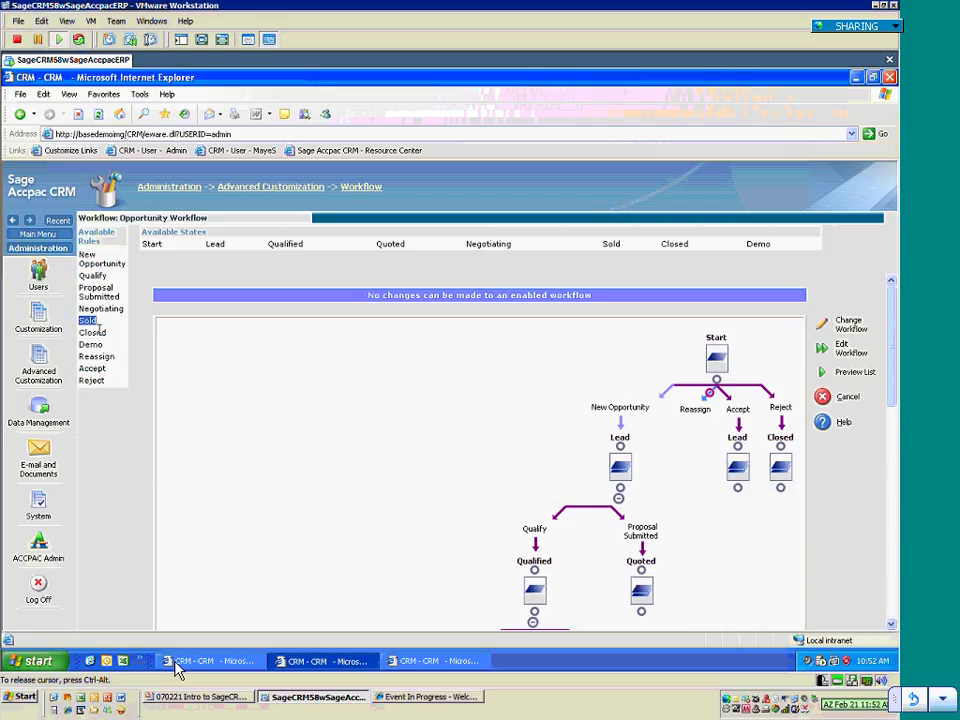
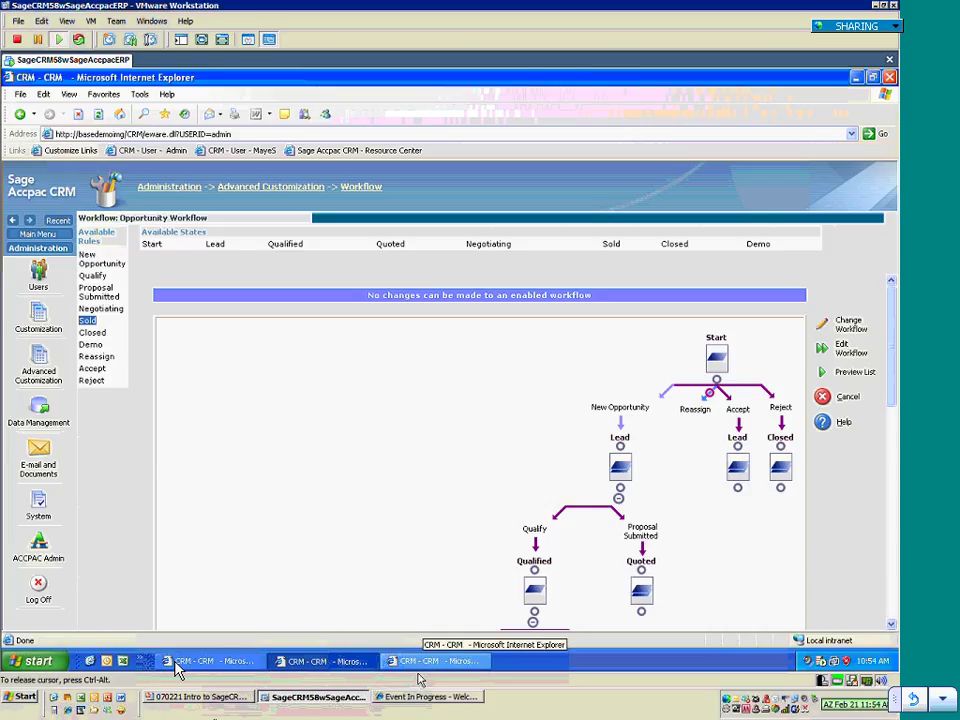
Switch to the sales user's CRM window and review the Sales Dashboard in My CRM, including its dashboard selector.
{"action": "left_click", "coordinate": [176, 664]}
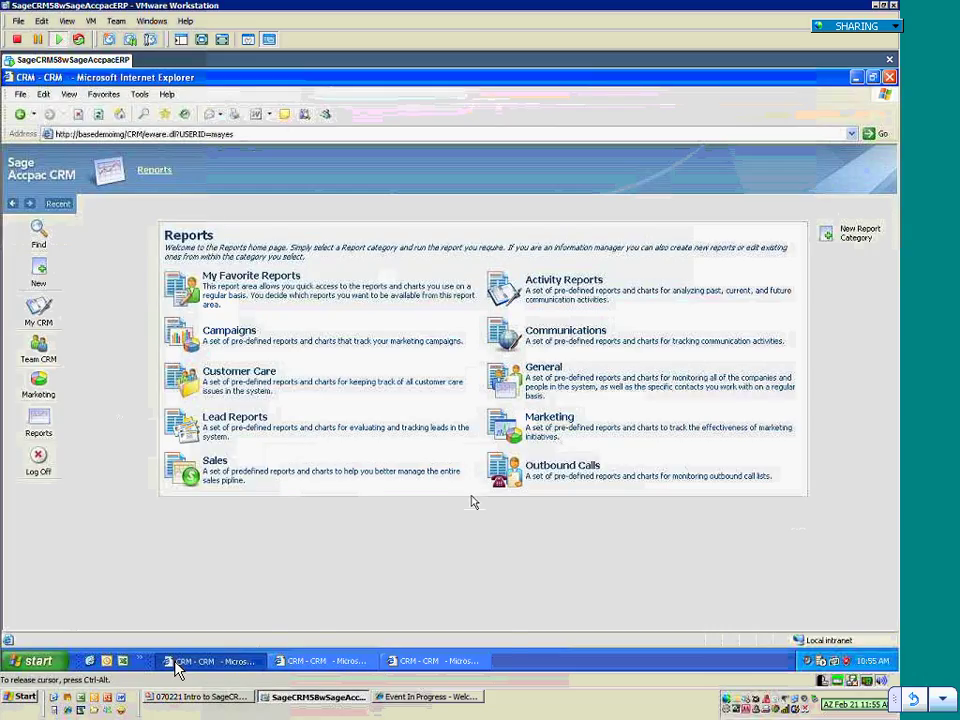
{"action": "left_click", "coordinate": [84, 316]}
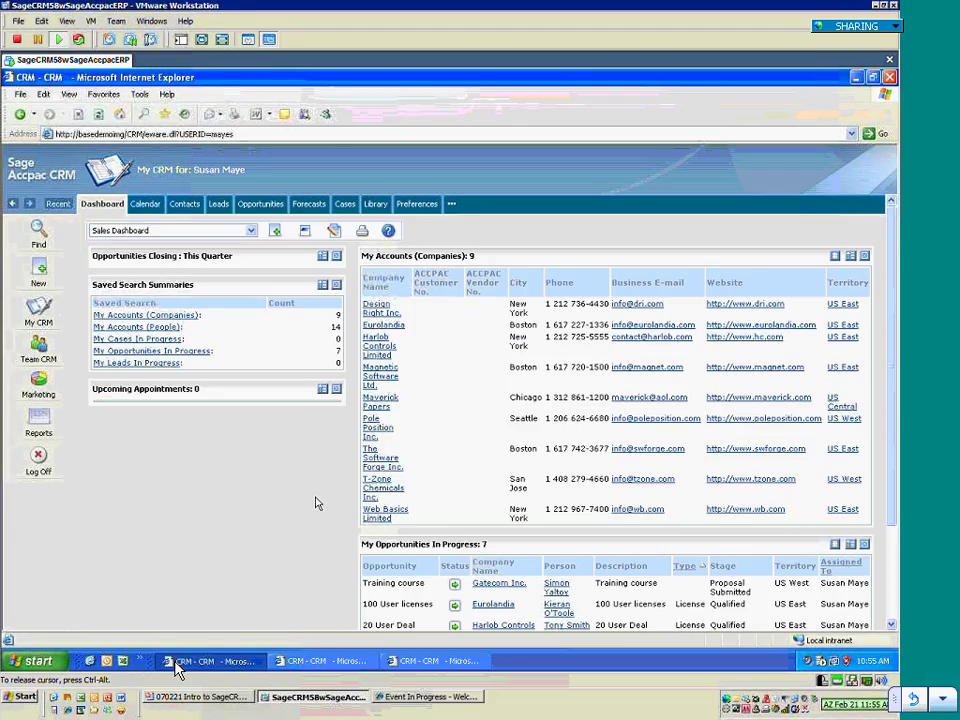
{"action": "scroll", "coordinate": [317, 503], "scroll_direction": "down", "scroll_amount": 1}
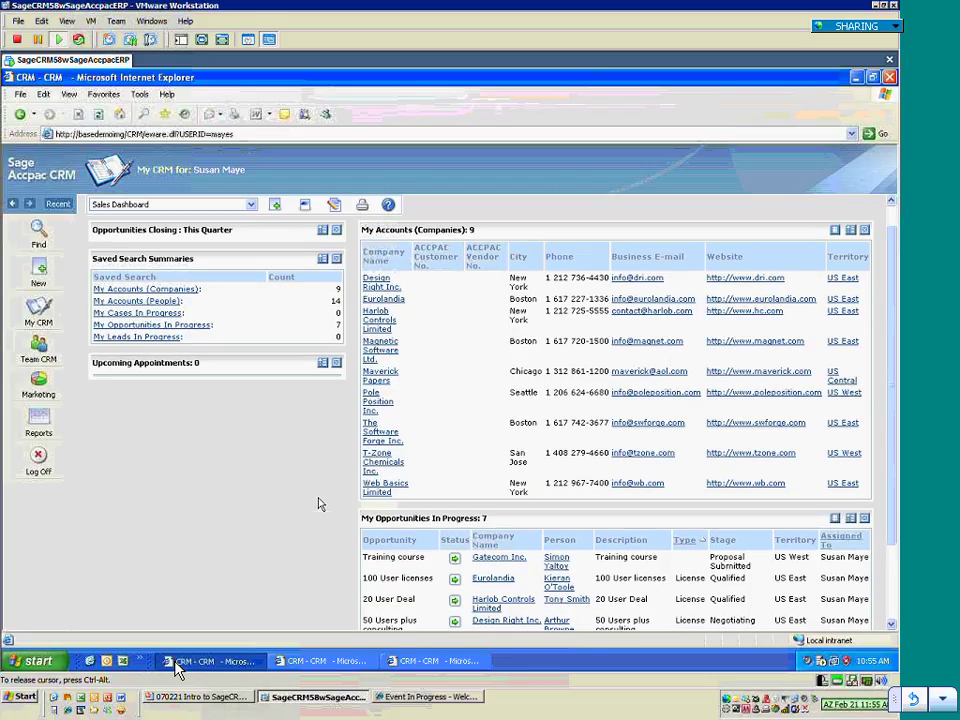
{"action": "scroll", "coordinate": [317, 503], "scroll_direction": "down", "scroll_amount": 2}
{"action": "scroll", "coordinate": [317, 503], "scroll_direction": "up", "scroll_amount": 3}
{"action": "scroll", "coordinate": [317, 503], "scroll_direction": "down", "scroll_amount": 3}
{"action": "scroll", "coordinate": [317, 503], "scroll_direction": "up", "scroll_amount": 2}
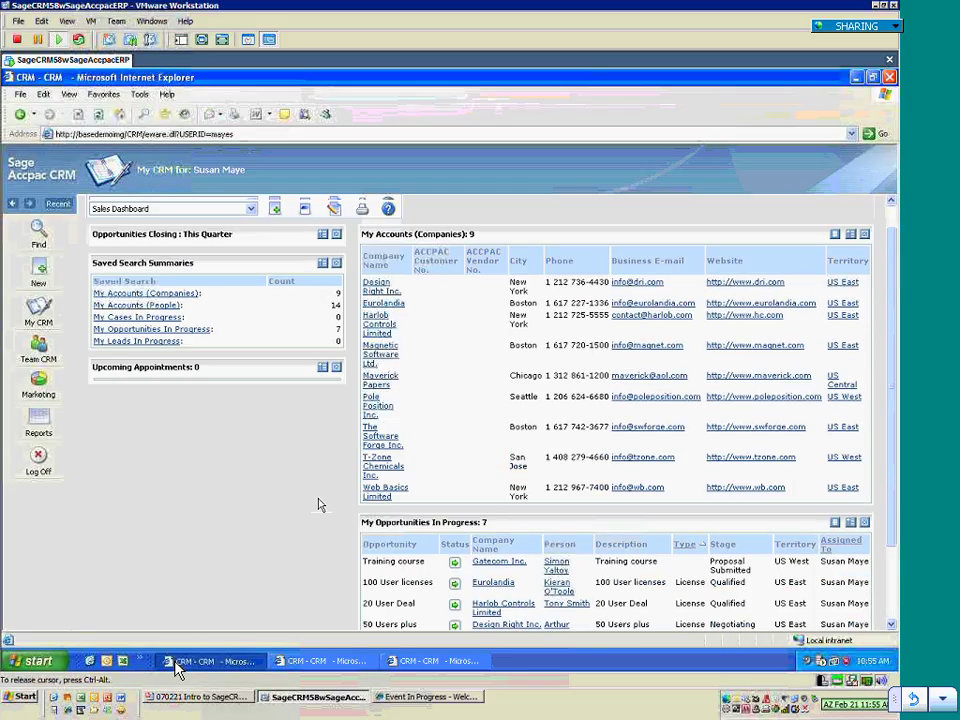
{"action": "scroll", "coordinate": [319, 504], "scroll_direction": "up", "scroll_amount": 1}
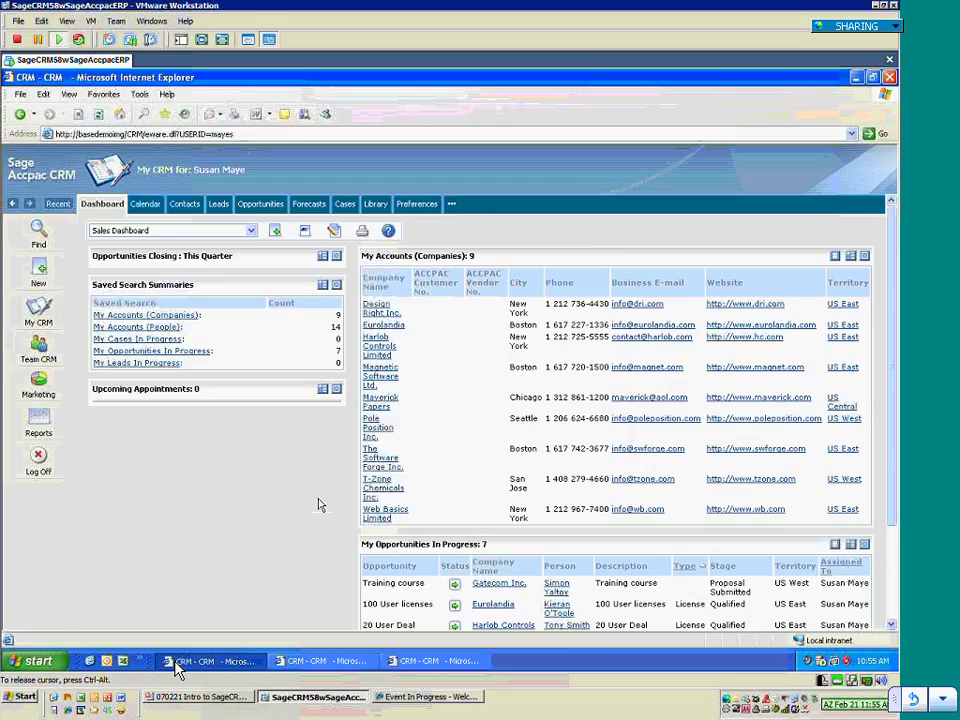
{"action": "left_click", "coordinate": [247, 231]}
{"action": "left_click", "coordinate": [247, 231]}
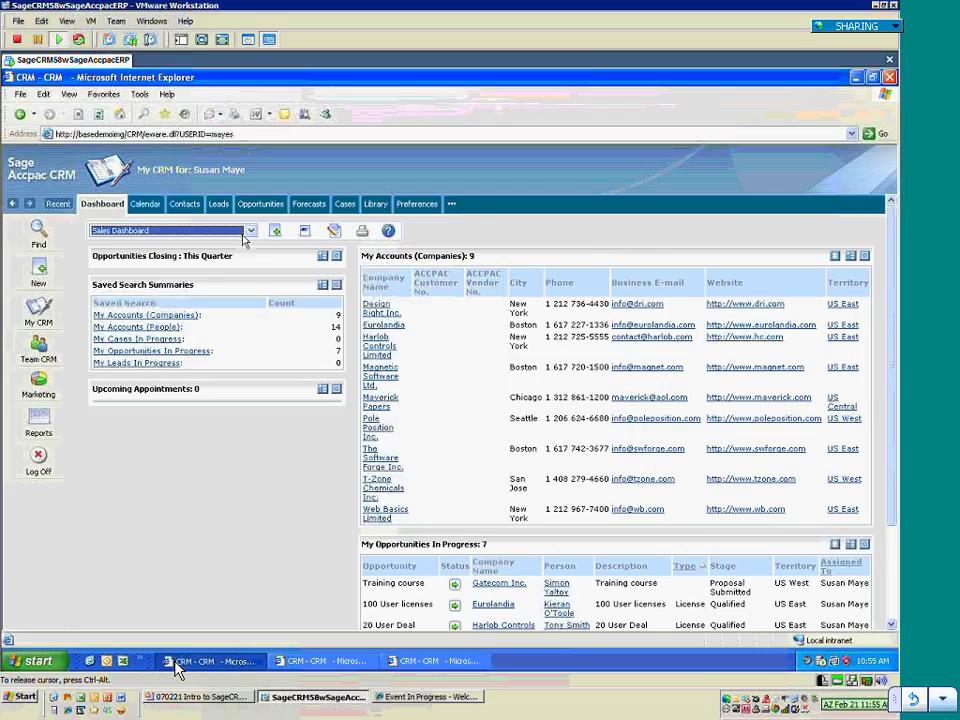
Switch to the System Administrator's CRM window and open the personal dashboard page in My CRM.
{"action": "left_click", "coordinate": [344, 665]}
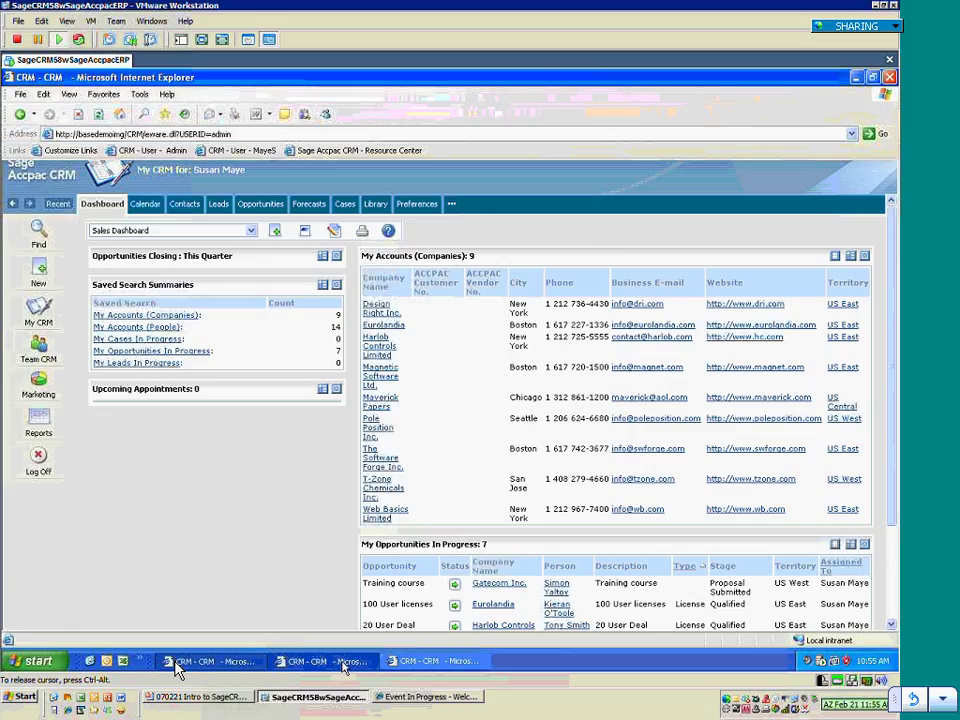
{"action": "left_click", "coordinate": [178, 665]}
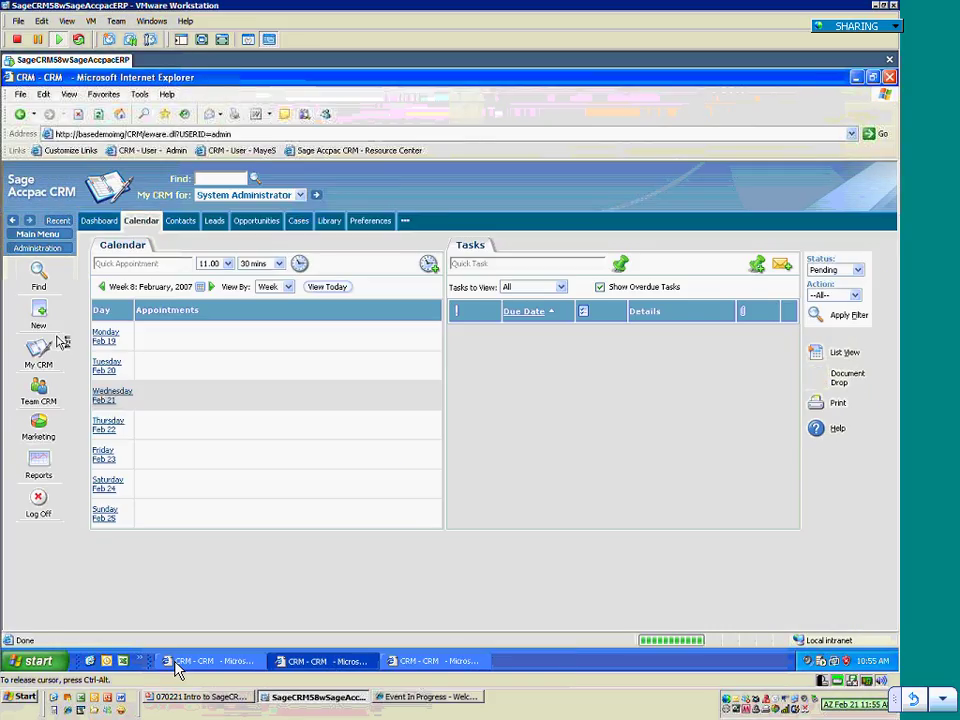
{"action": "left_click", "coordinate": [99, 220]}
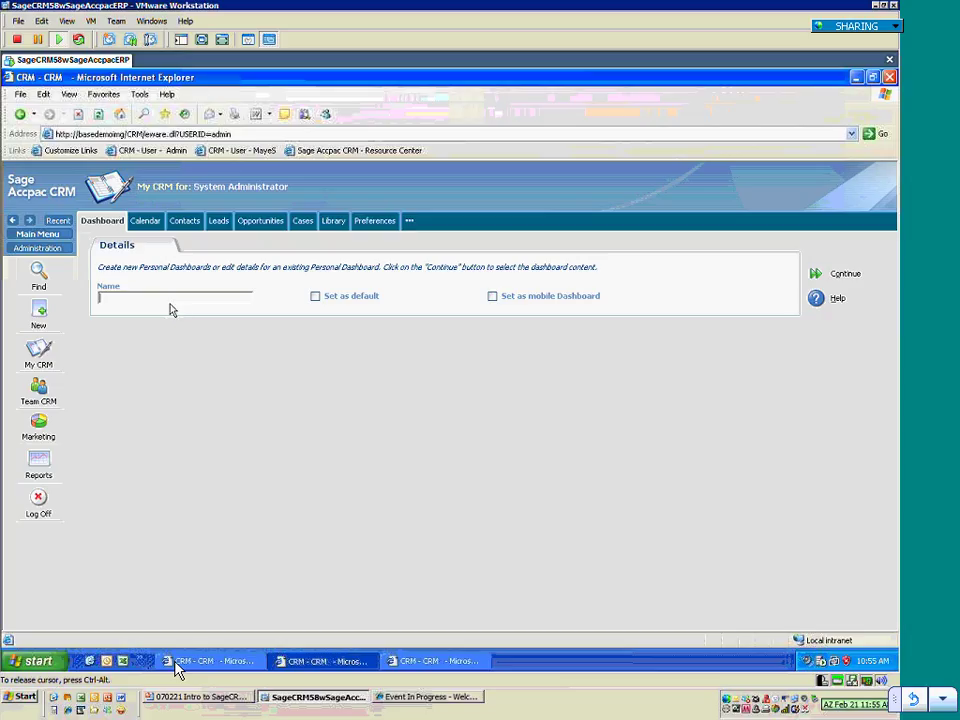
Switch to the customer service user's CRM window and open the Customer Service Dashboard in My CRM.
{"action": "left_click", "coordinate": [415, 665]}
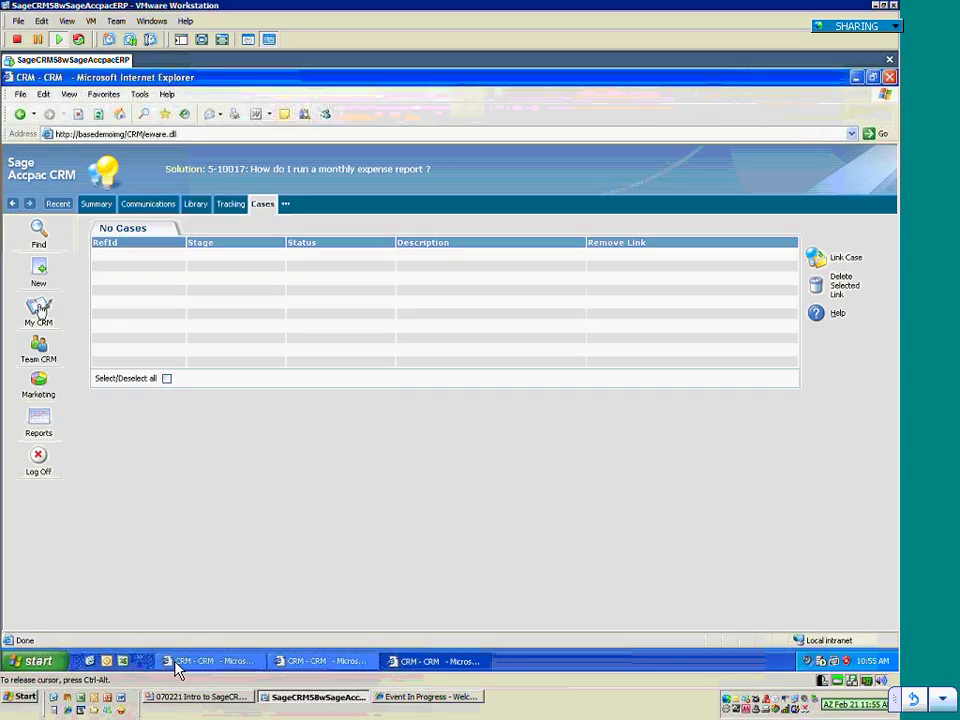
{"action": "left_click", "coordinate": [40, 310]}
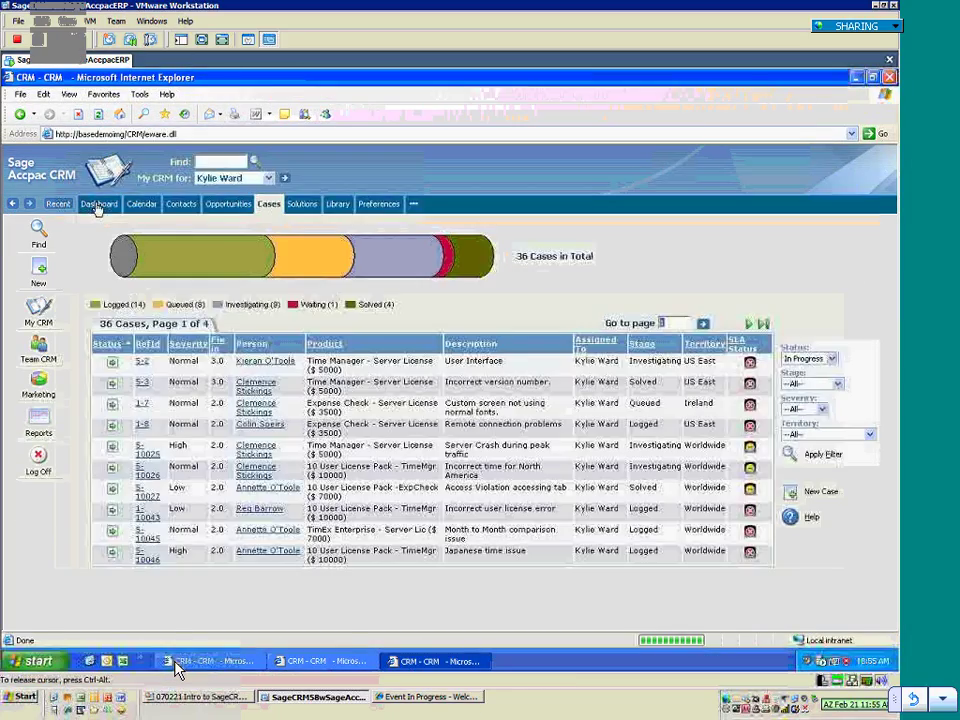
{"action": "left_click", "coordinate": [99, 204]}
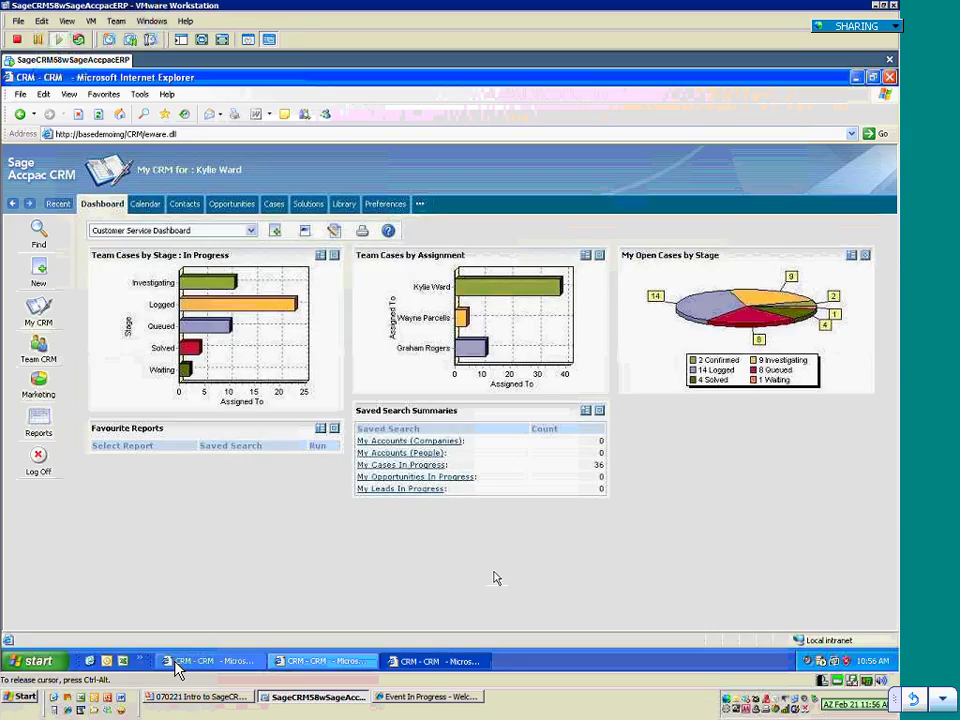
Switch back to the System Administrator's CRM window and open the first company listed among the recent records.
{"action": "left_click", "coordinate": [358, 668]}
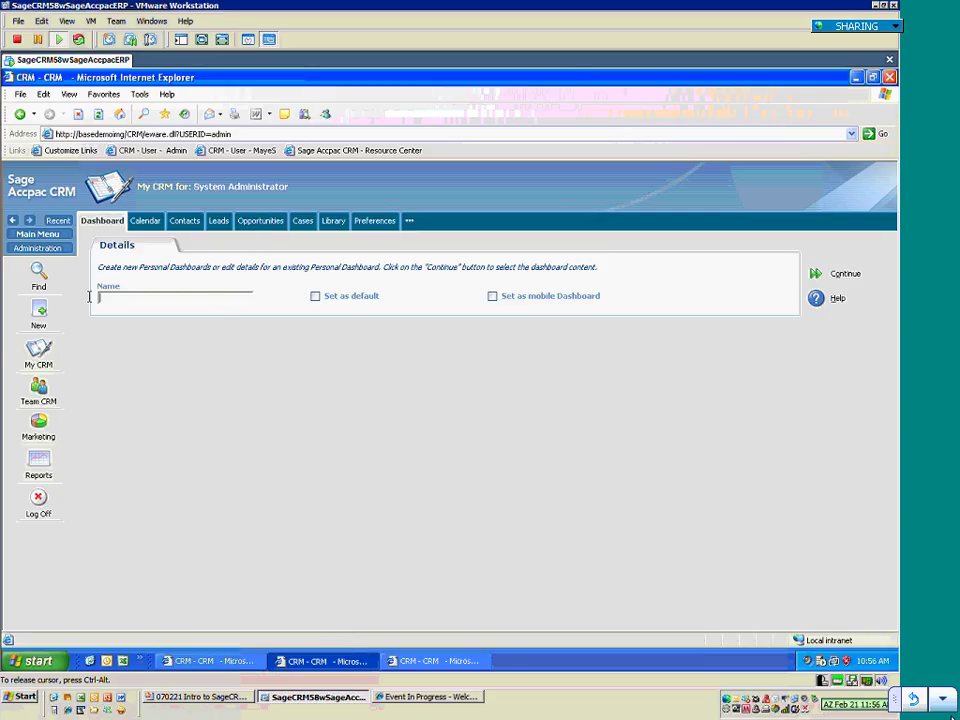
{"action": "left_click", "coordinate": [58, 220]}
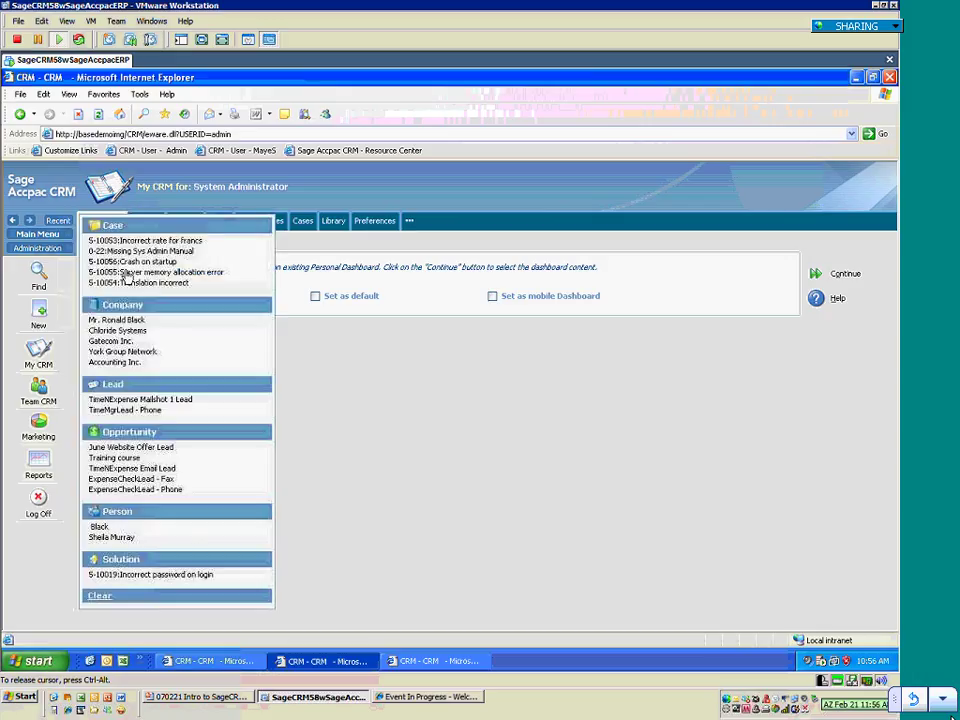
{"action": "left_click", "coordinate": [115, 242]}
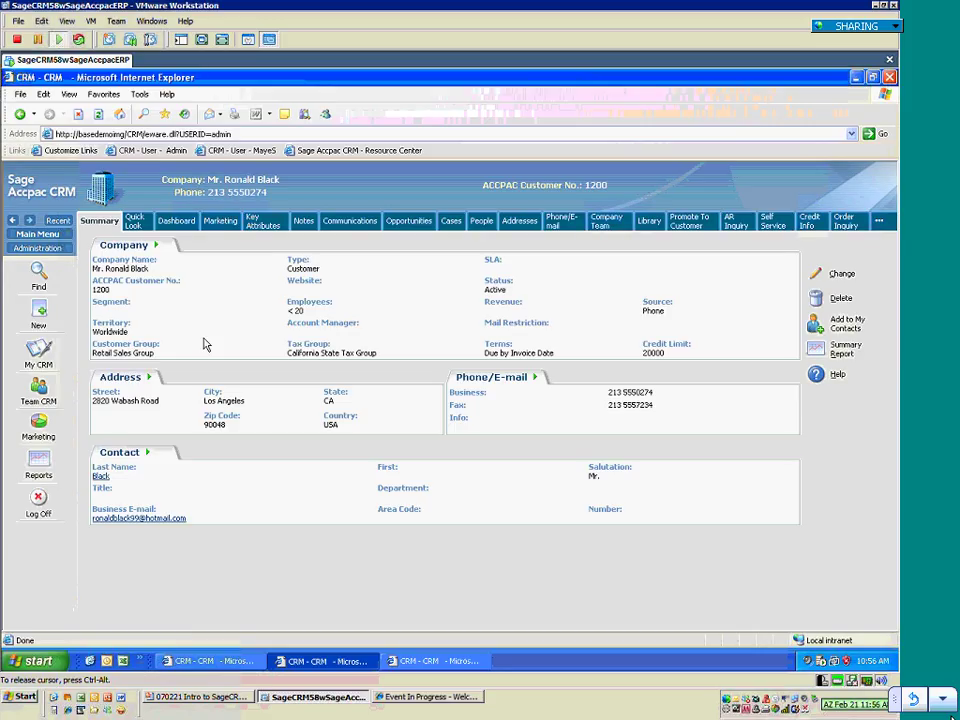
Switch to the sales user's CRM window, search for companies without criteria and open Eurolandia's summary.
{"action": "left_click", "coordinate": [210, 662]}
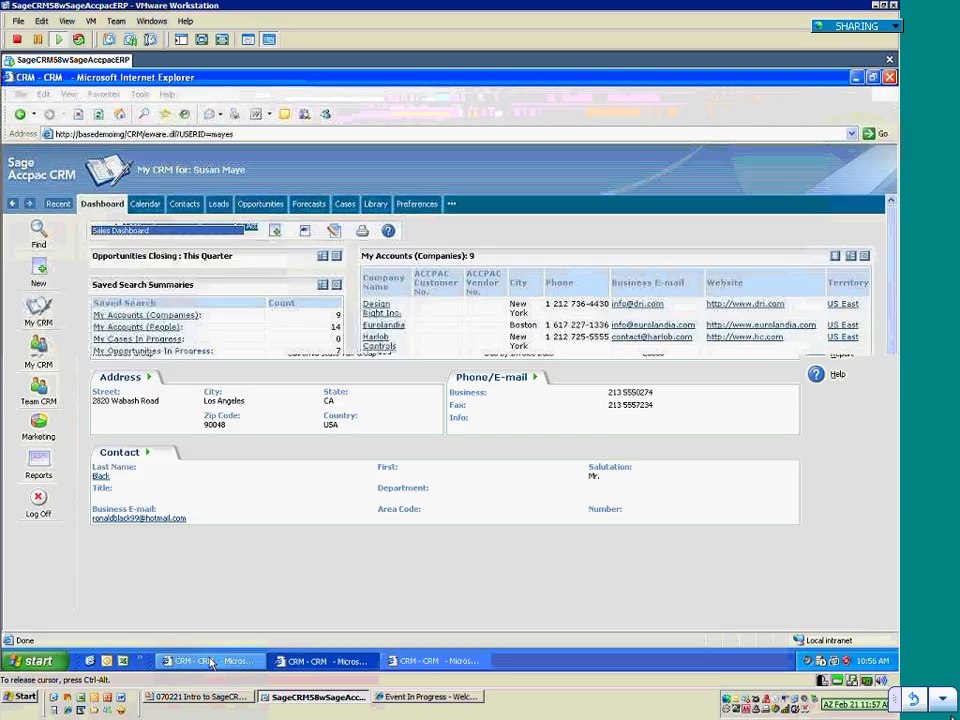
{"action": "mouse_move", "coordinate": [38, 235]}
{"action": "left_click", "coordinate": [171, 242]}
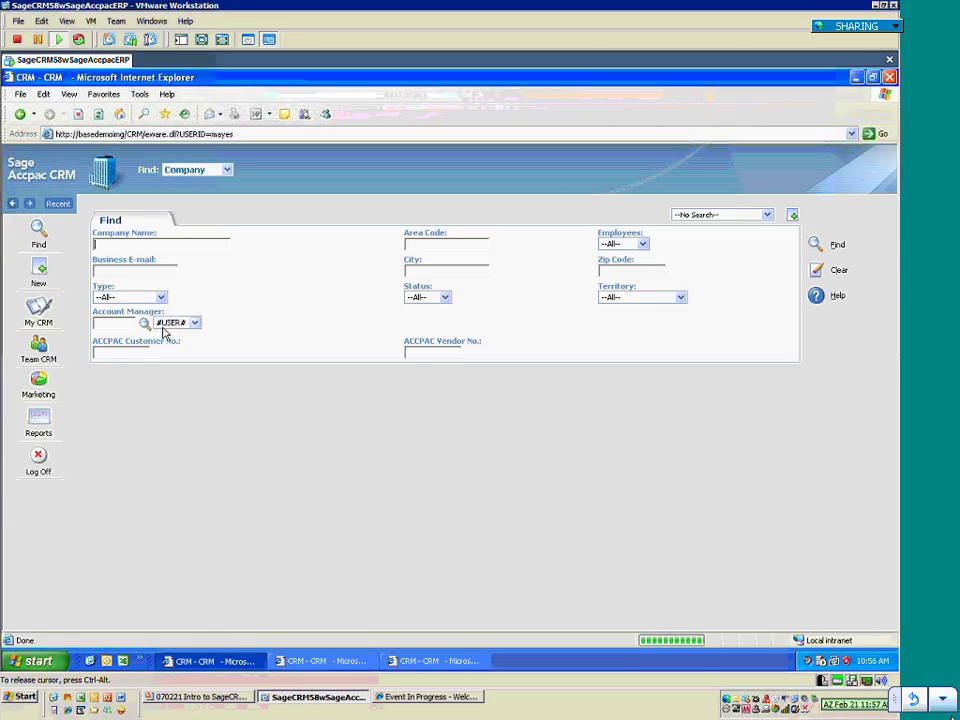
{"action": "left_click", "coordinate": [817, 246]}
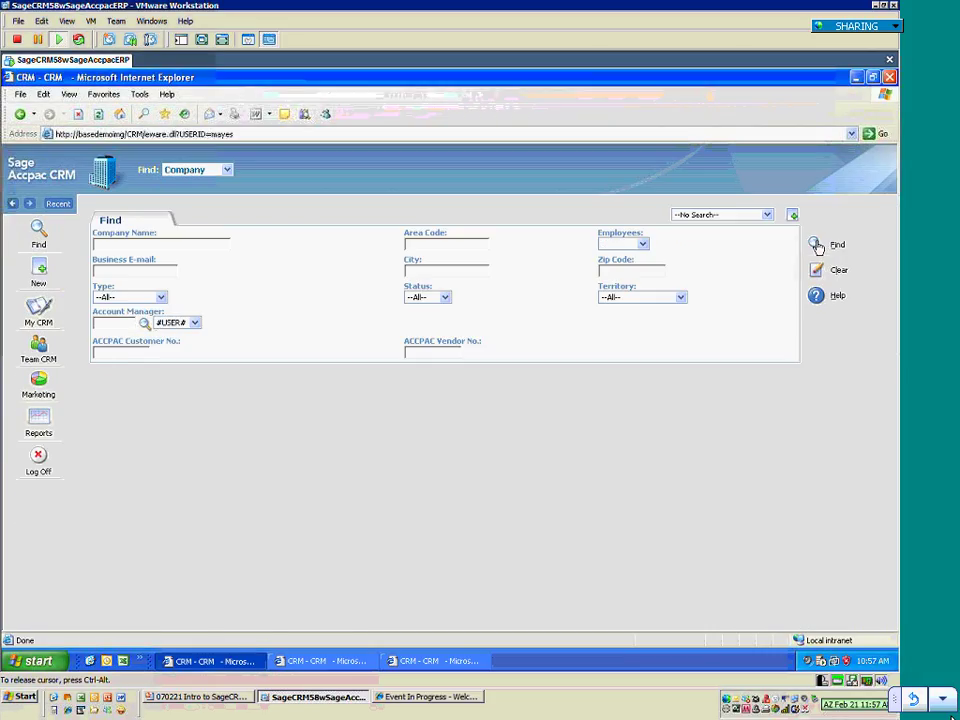
{"action": "left_click", "coordinate": [127, 419]}
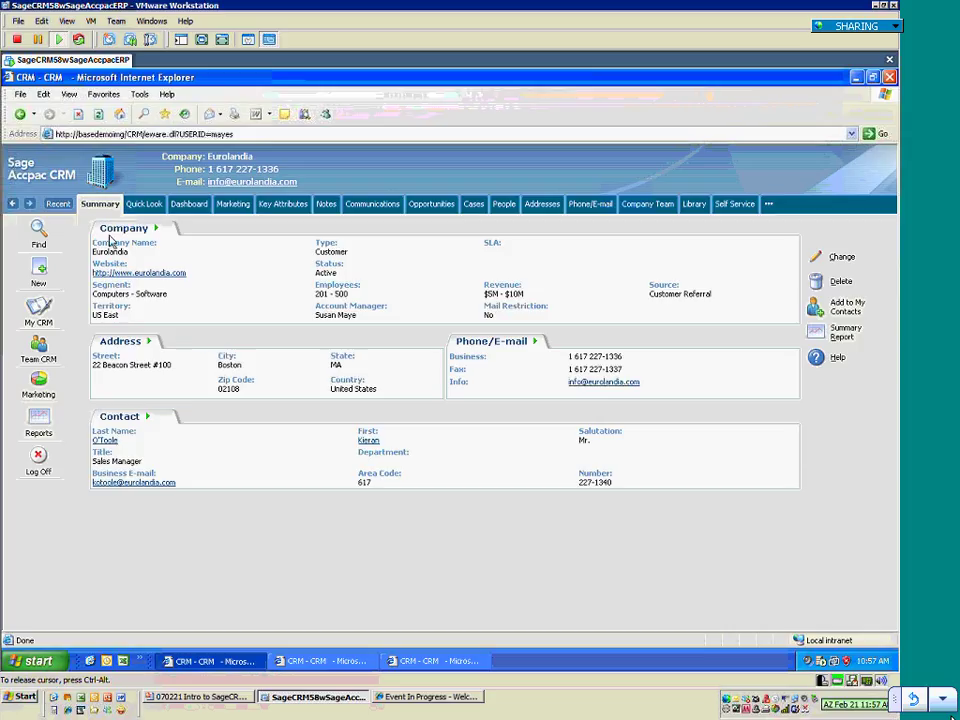
Return to the administrator's open customer record, highlight the ACCPAC Customer No. label and view the company's people.
{"action": "left_click", "coordinate": [323, 661]}
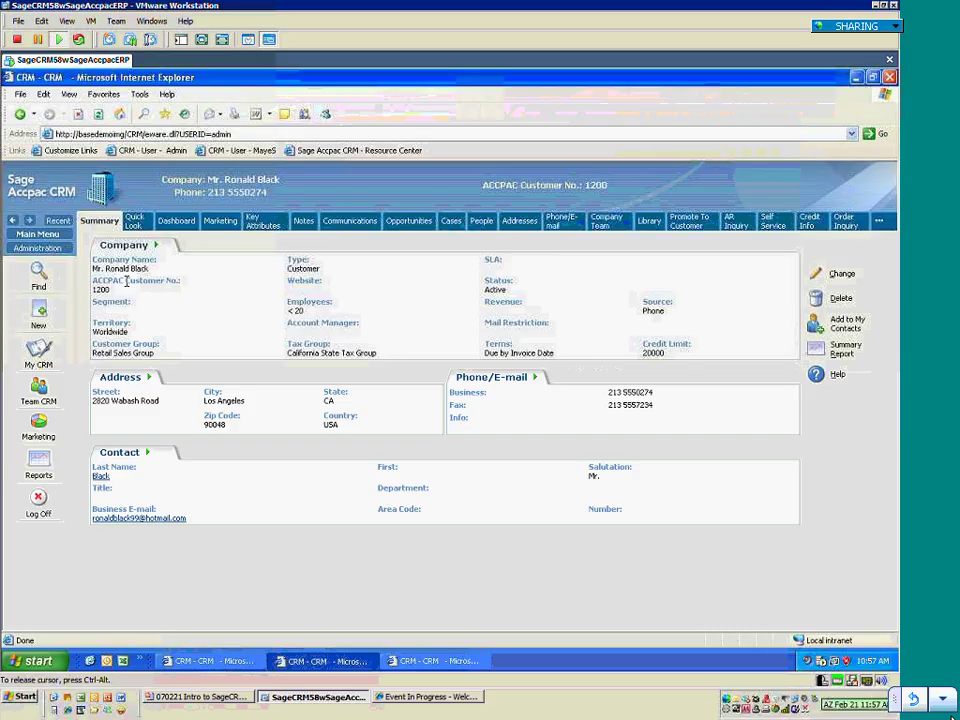
{"action": "left_click_drag", "start_coordinate": [126, 283], "coordinate": [186, 297]}
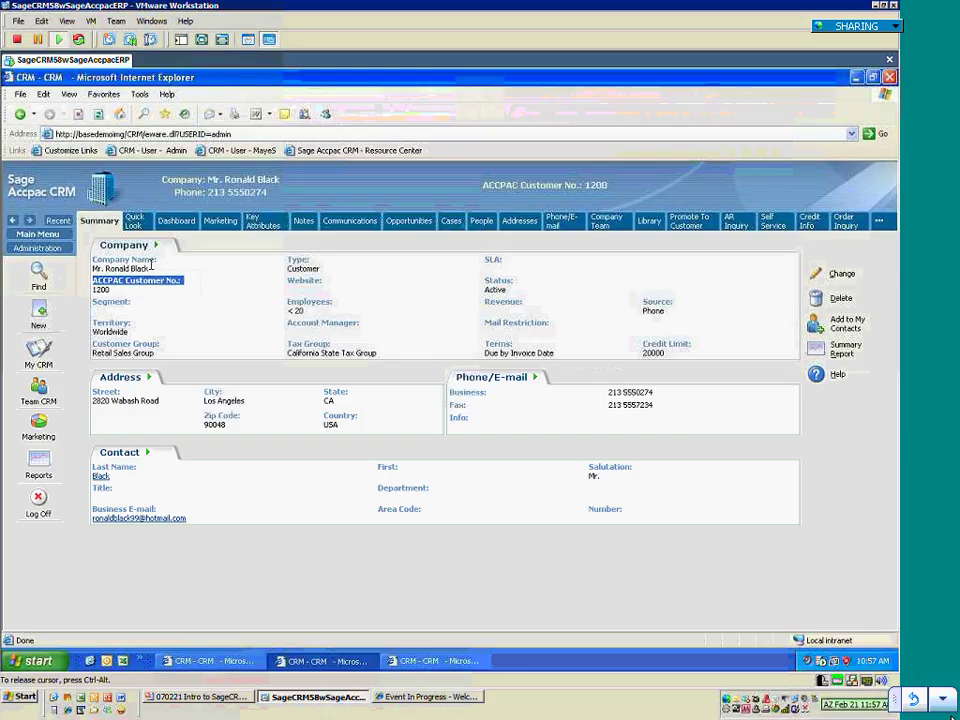
{"action": "left_click", "coordinate": [479, 221]}
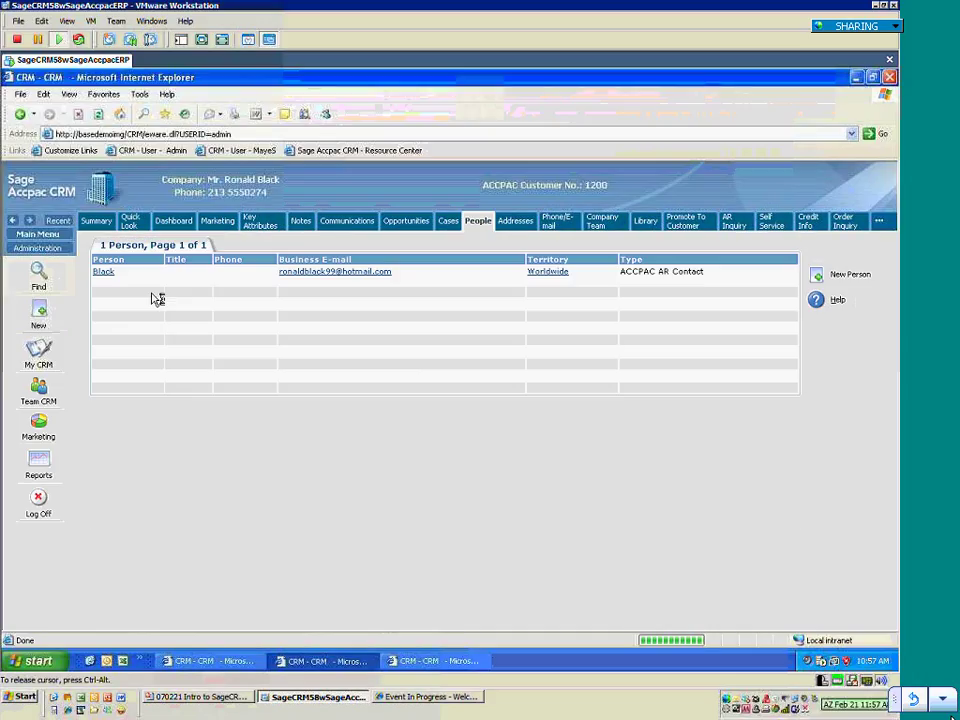
Return to the customer's summary and examine the ACCPAC customer number, customer group, tax group, terms and credit limit.
{"action": "left_click", "coordinate": [180, 222]}
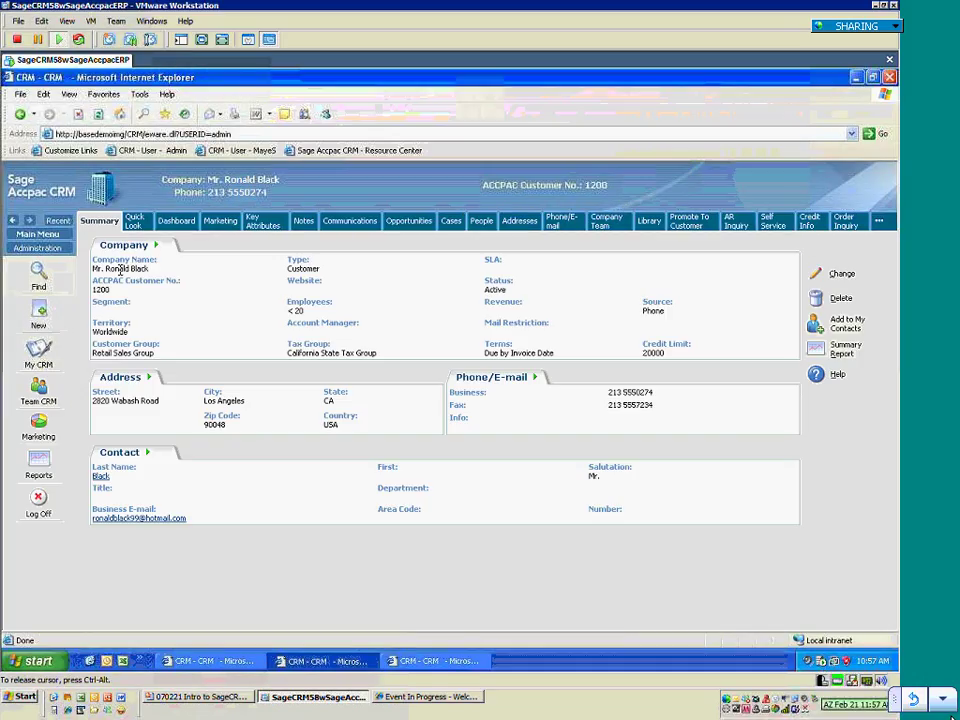
{"action": "double_click", "coordinate": [104, 291]}
{"action": "left_click_drag", "start_coordinate": [155, 357], "coordinate": [90, 355]}
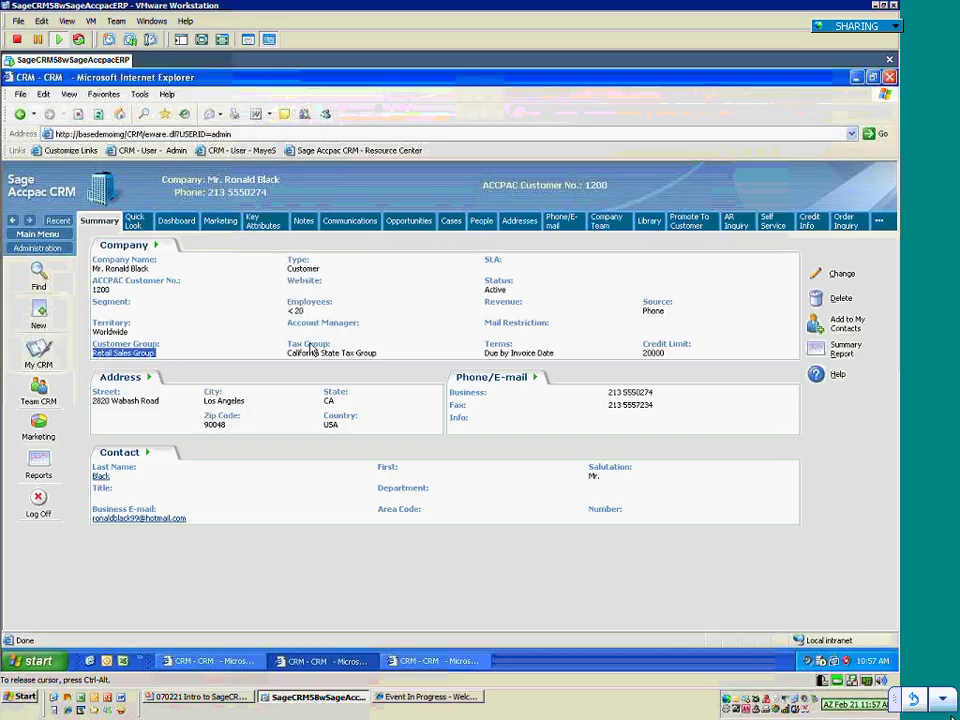
{"action": "left_click_drag", "start_coordinate": [288, 353], "coordinate": [374, 358]}
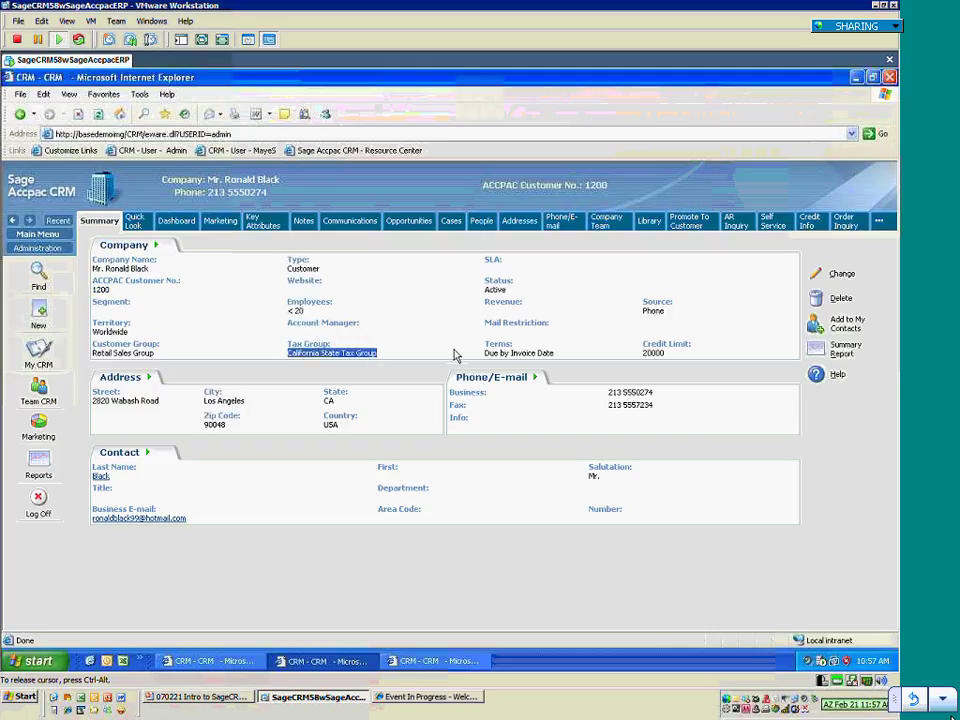
{"action": "left_click_drag", "start_coordinate": [485, 355], "coordinate": [556, 357]}
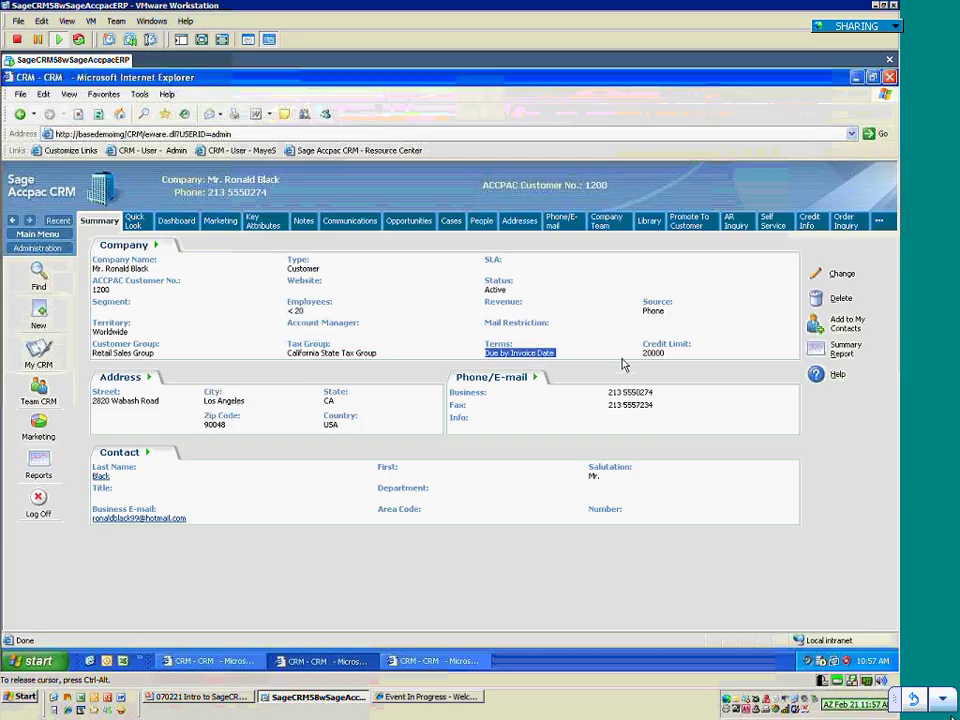
{"action": "left_click_drag", "start_coordinate": [666, 354], "coordinate": [636, 352]}
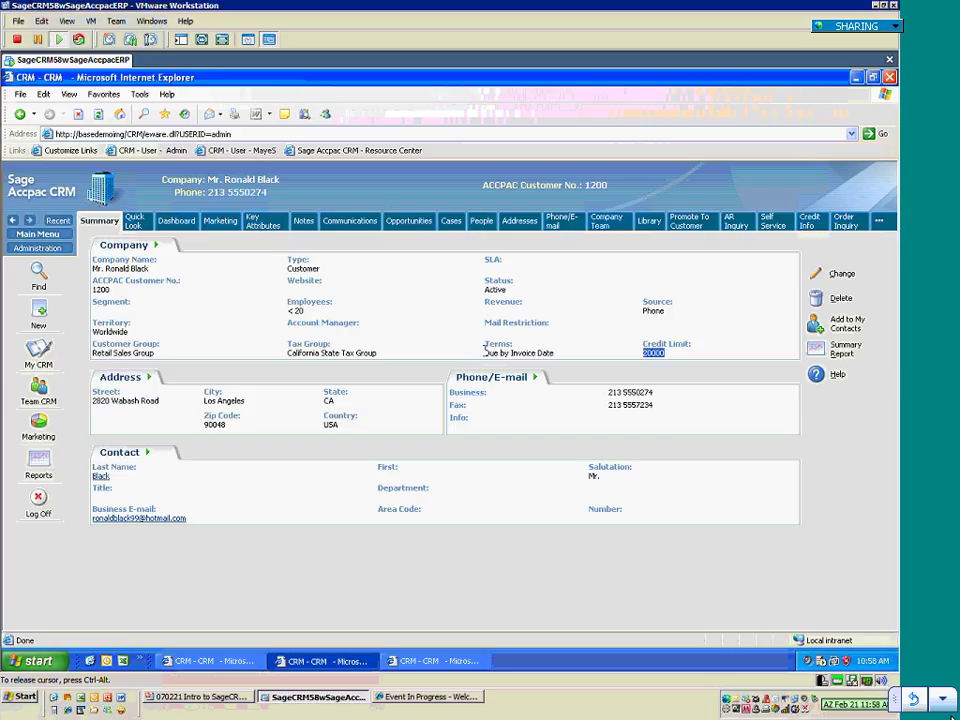
{"action": "triple_click", "coordinate": [549, 356]}
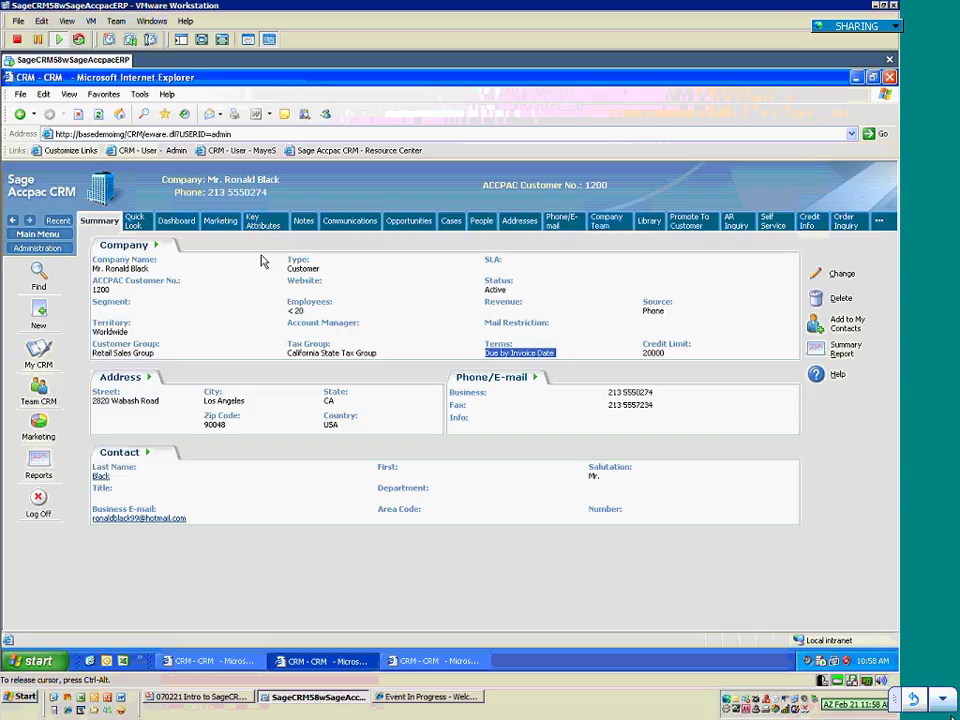
Open the customer's credit information and highlight the On Hold status.
{"action": "left_click", "coordinate": [604, 311]}
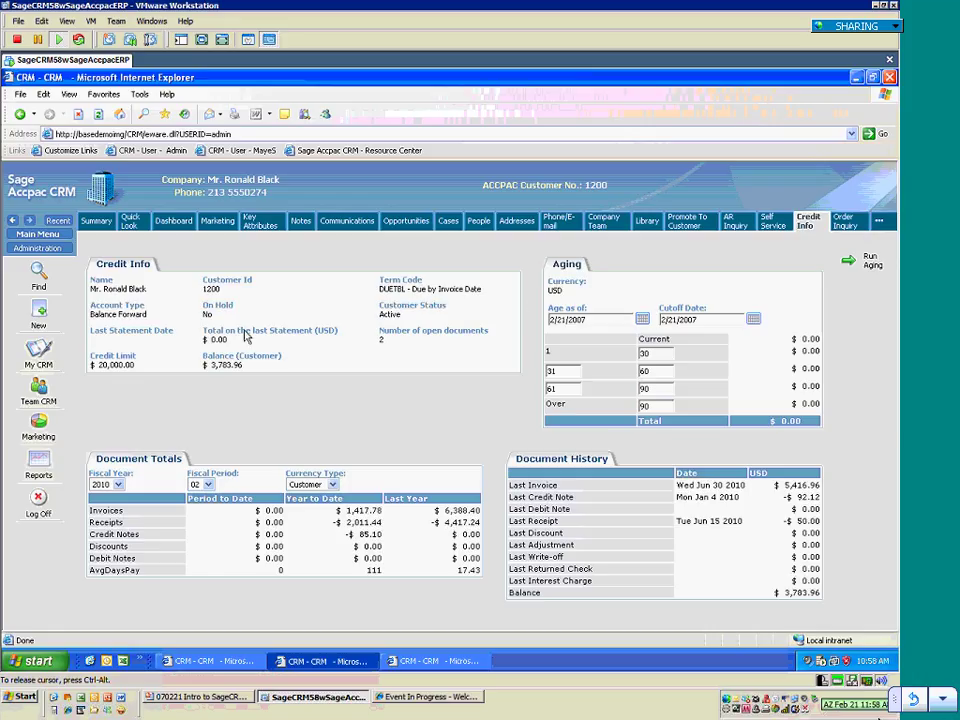
{"action": "double_click", "coordinate": [209, 314]}
{"action": "left_click_drag", "start_coordinate": [204, 305], "coordinate": [238, 352]}
Find the company gatecom and open the Gatecom Inc. record.
{"action": "mouse_move", "coordinate": [28, 206]}
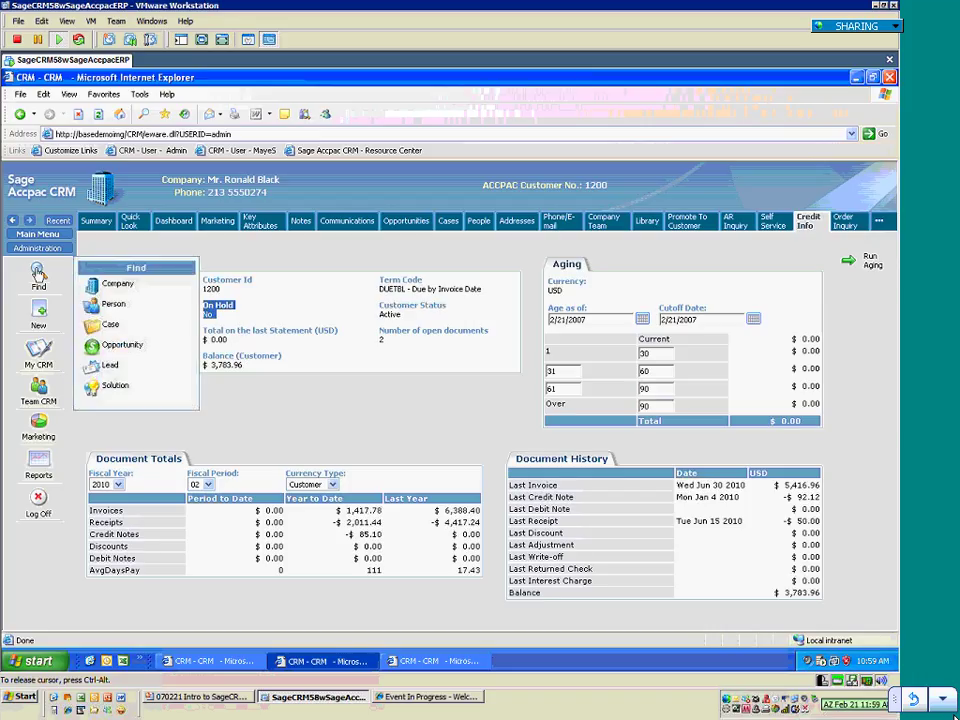
{"action": "left_click", "coordinate": [95, 288]}
{"action": "type", "text": "gatecom"}
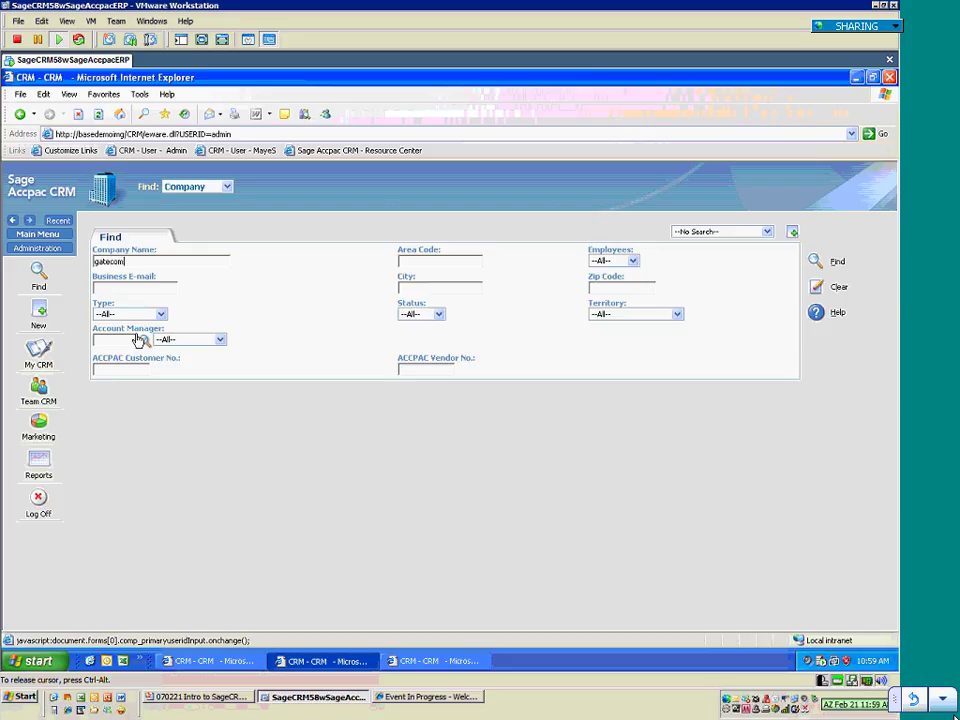
{"action": "key", "text": "Return"}
{"action": "left_click", "coordinate": [119, 423]}
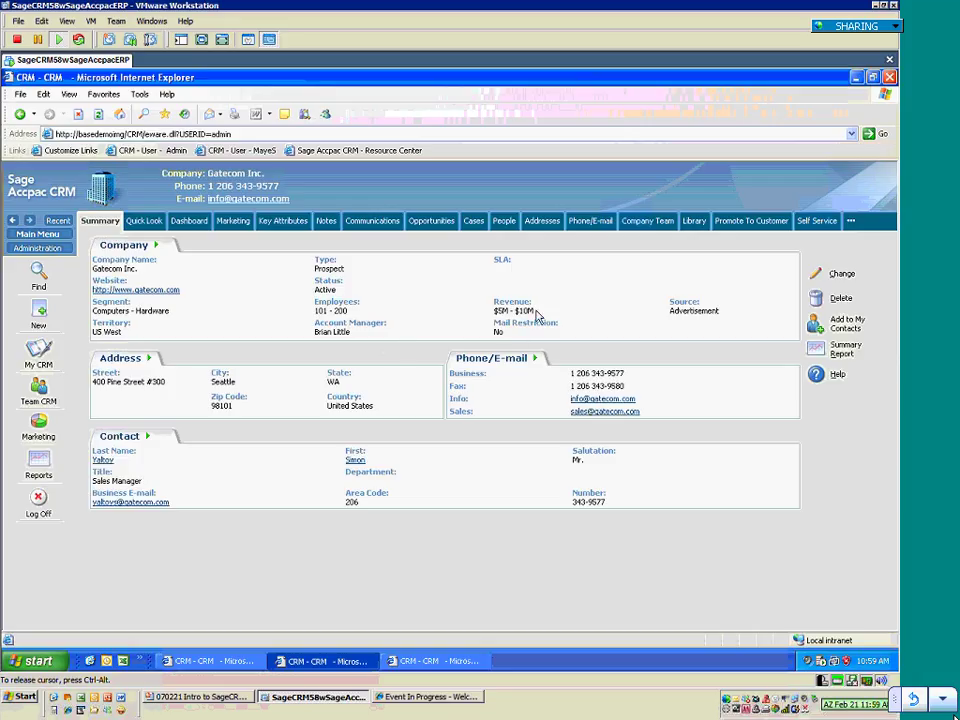
Open Gatecom's form for promoting it to an ACCPAC customer and examine the available customer groups.
{"action": "left_click", "coordinate": [736, 222]}
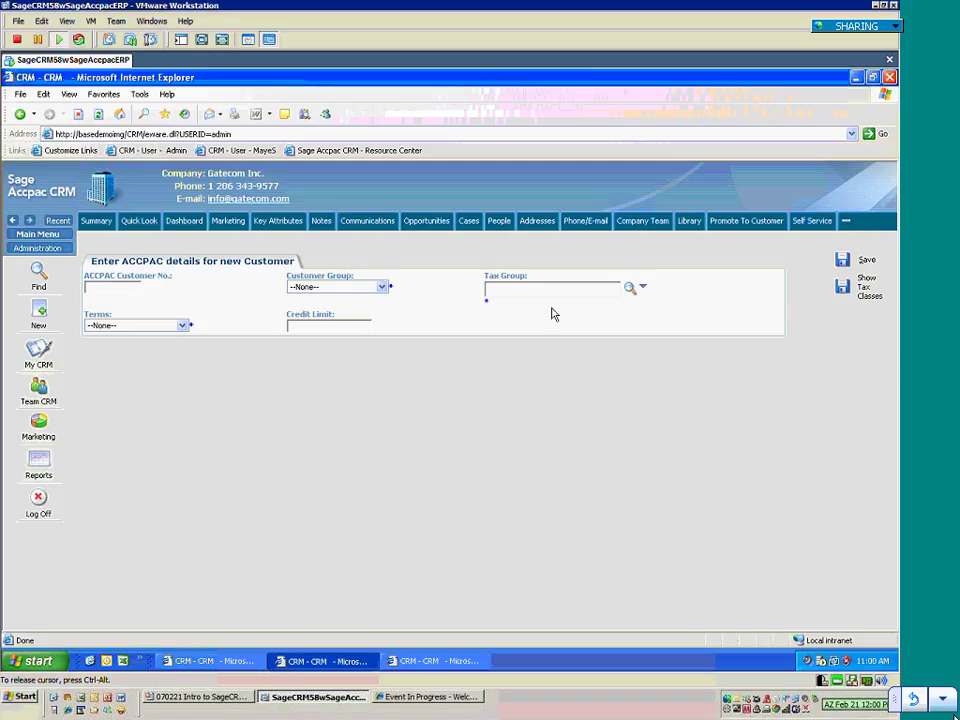
{"action": "left_click", "coordinate": [382, 287]}
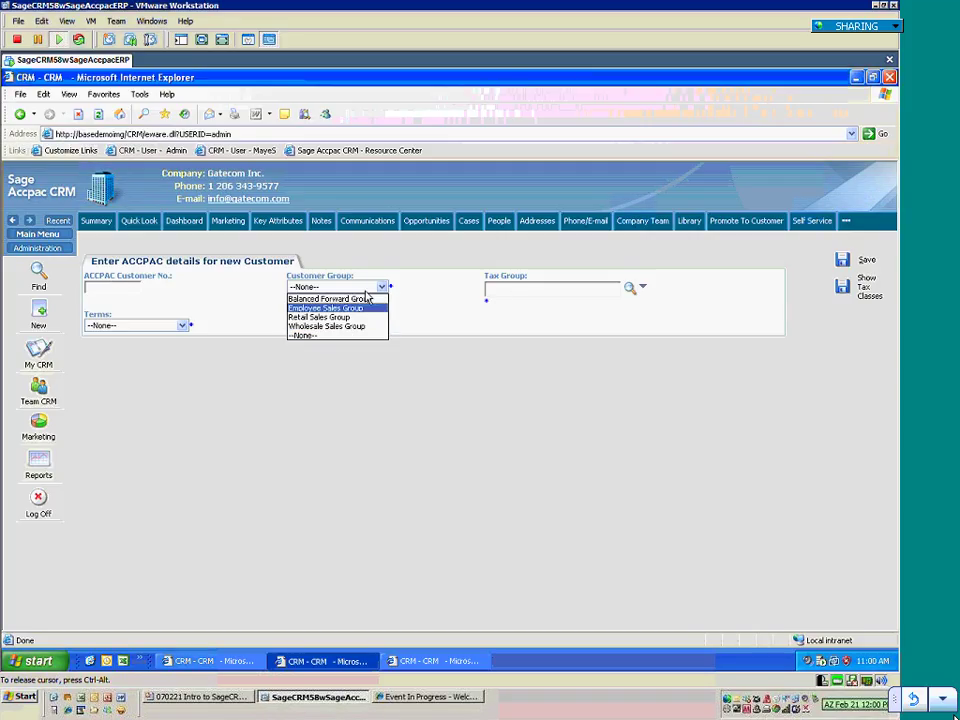
{"action": "left_click", "coordinate": [329, 289]}
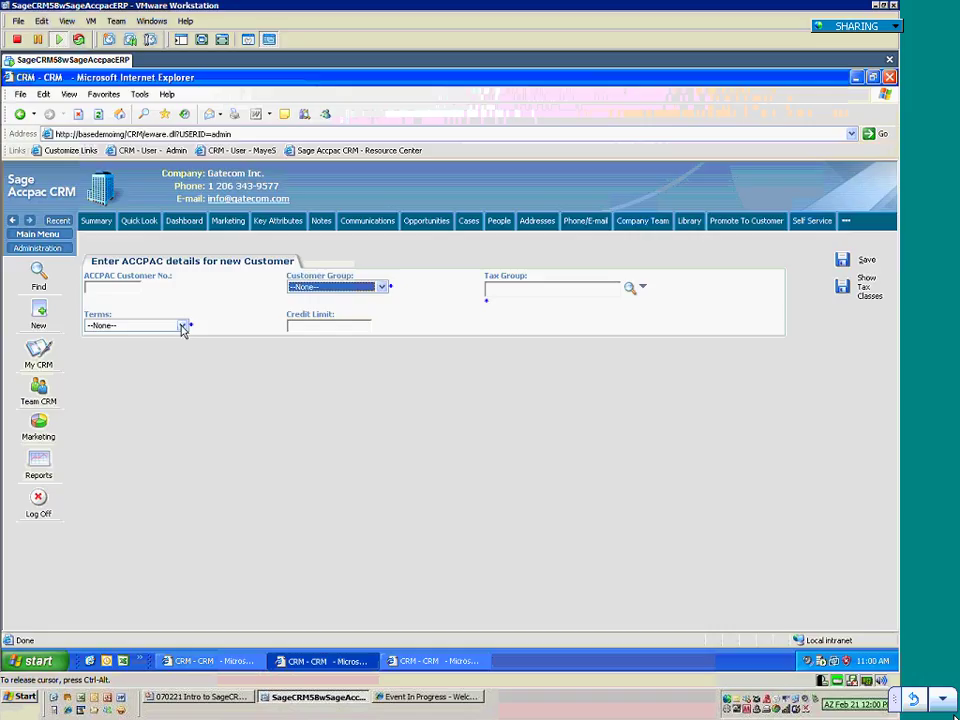
Reopen the previously viewed ACCPAC customer from the recent companies and view its addresses.
{"action": "left_click", "coordinate": [57, 220]}
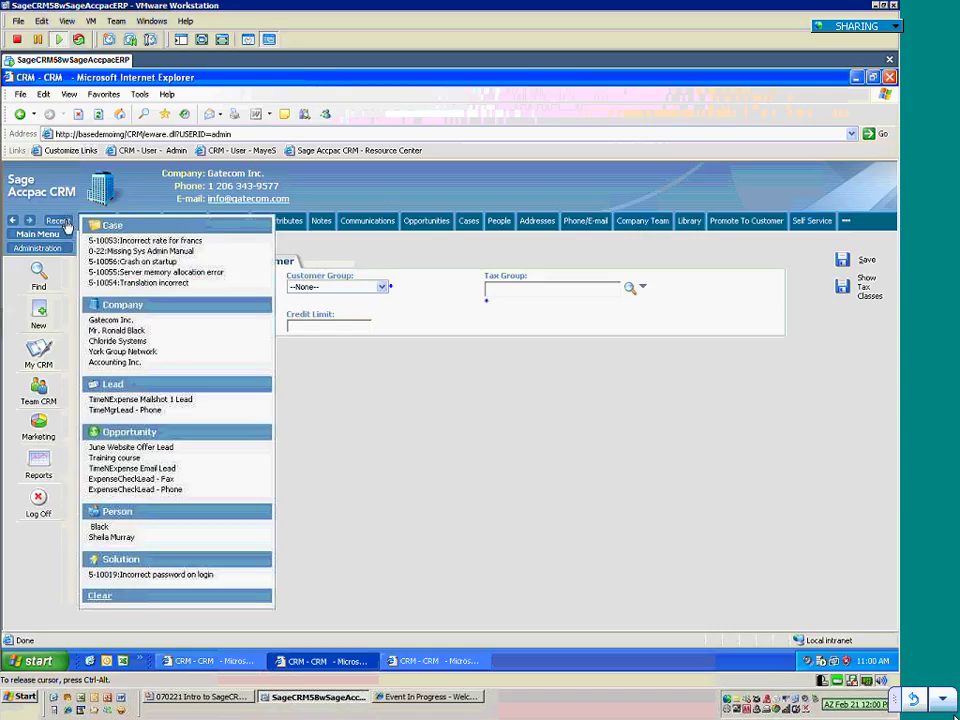
{"action": "left_click", "coordinate": [117, 342]}
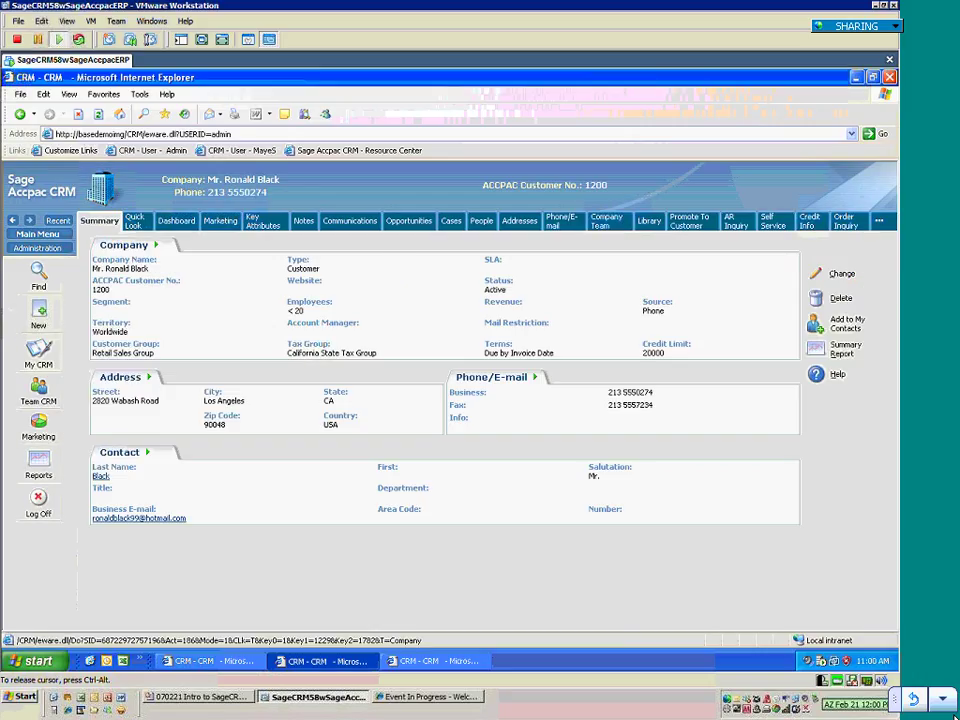
{"action": "left_click", "coordinate": [519, 220]}
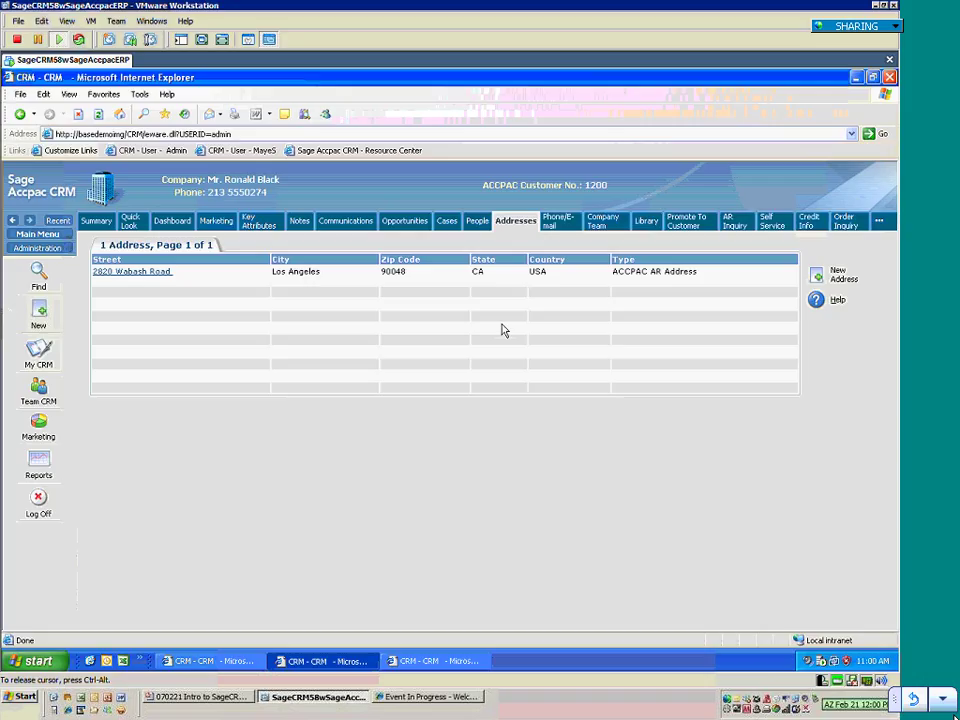
Start the ACCPAC accounting program, dismiss the licensing notice and close the anti-piracy web page.
{"action": "left_click", "coordinate": [40, 660]}
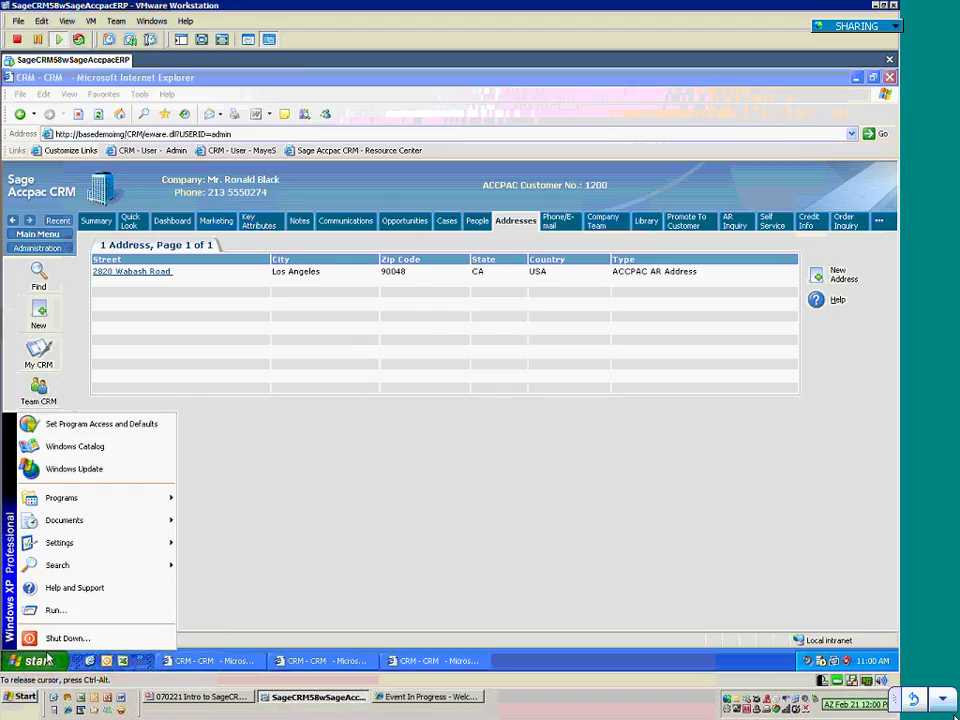
{"action": "mouse_move", "coordinate": [84, 507]}
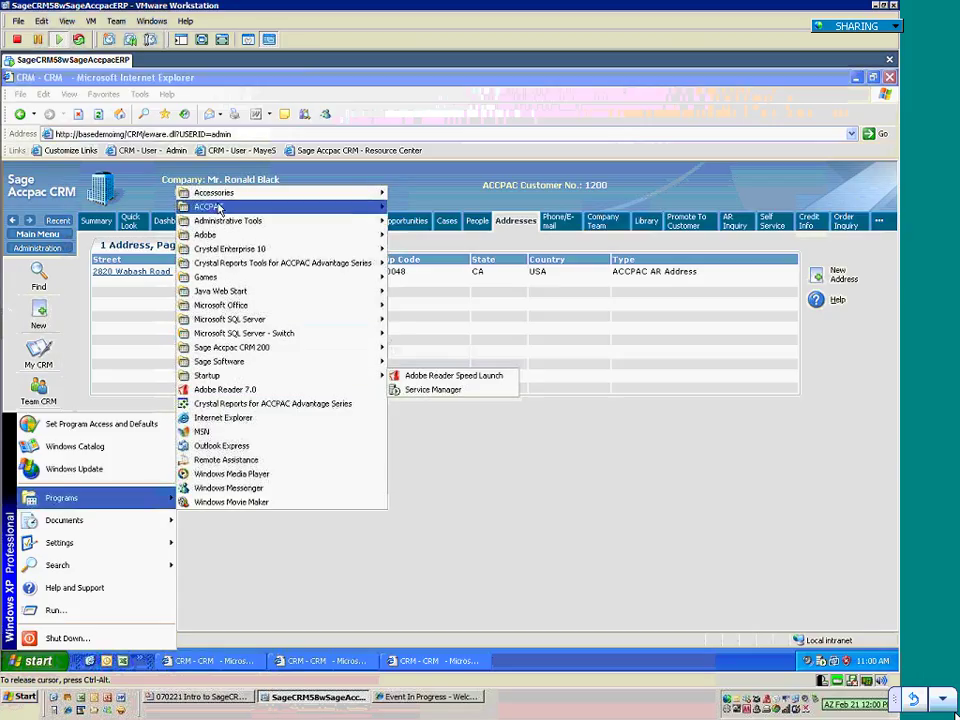
{"action": "mouse_move", "coordinate": [222, 206]}
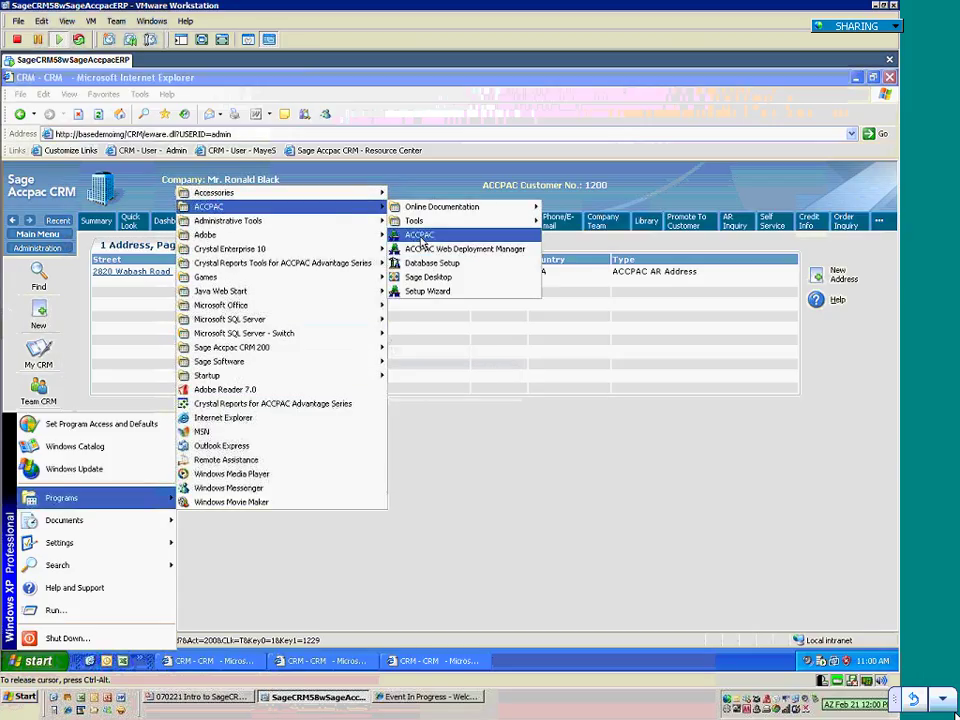
{"action": "left_click", "coordinate": [420, 235]}
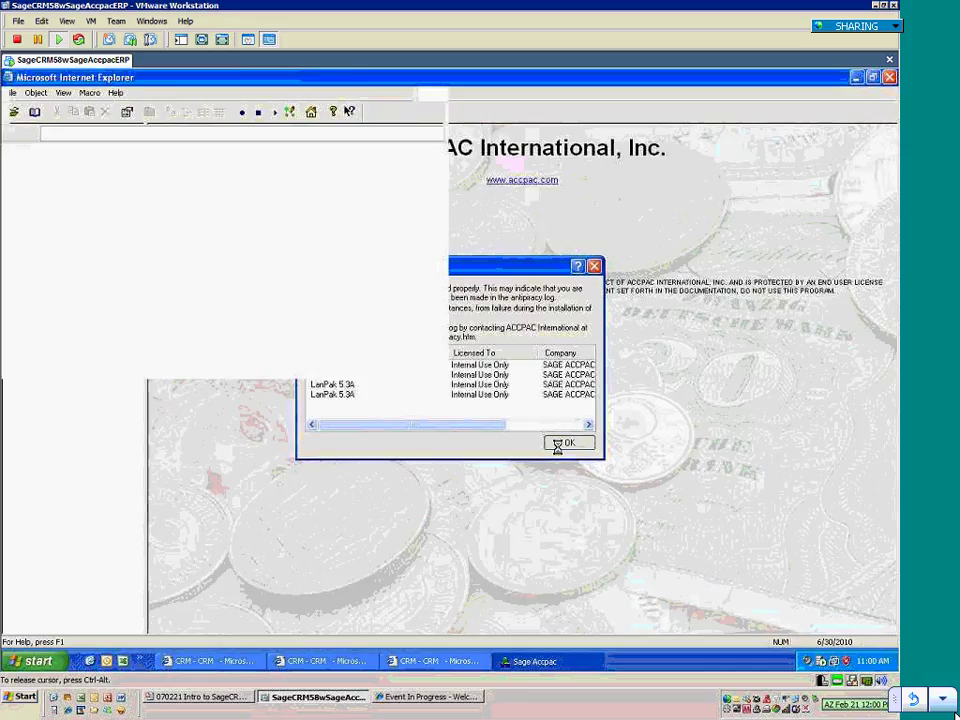
{"action": "left_click", "coordinate": [555, 445]}
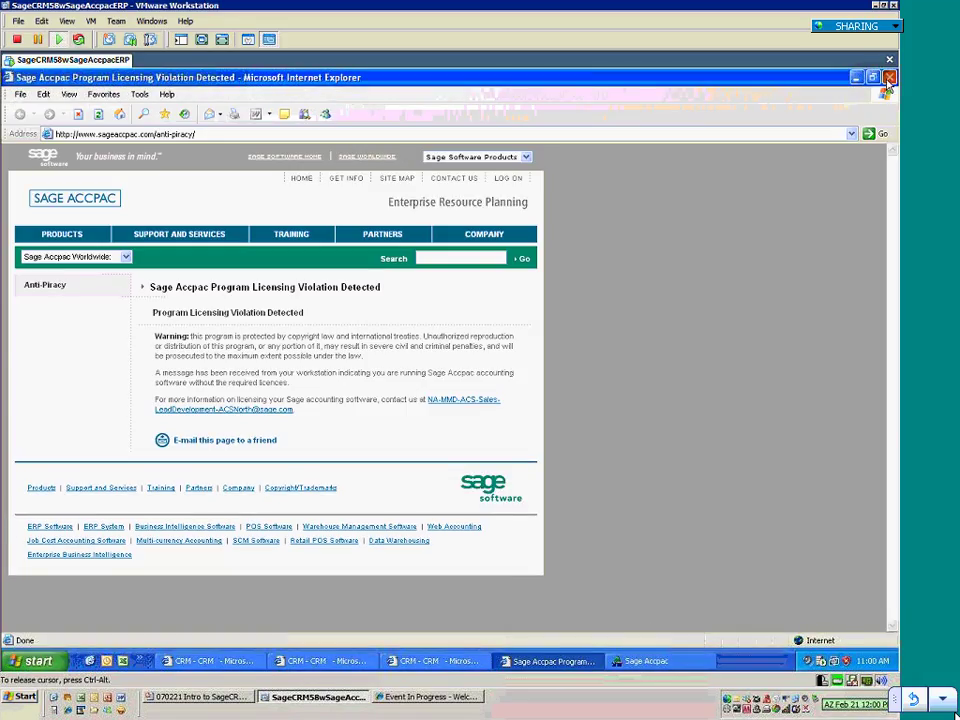
{"action": "left_click", "coordinate": [889, 77]}
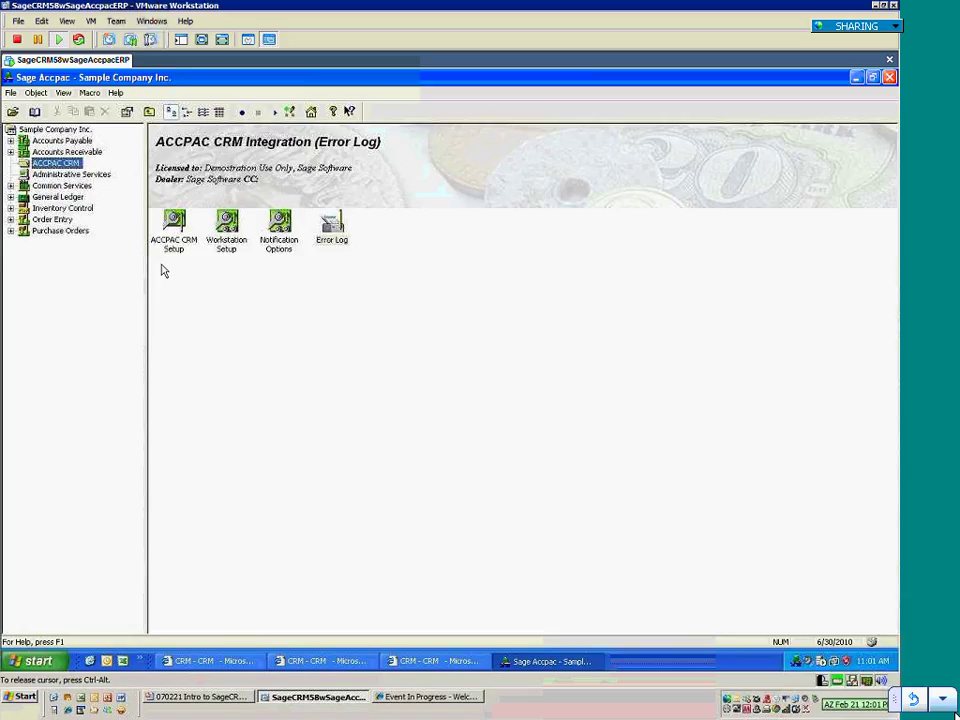
Open the Accounts Receivable customer records and load the same customer by customer number.
{"action": "left_click", "coordinate": [60, 142]}
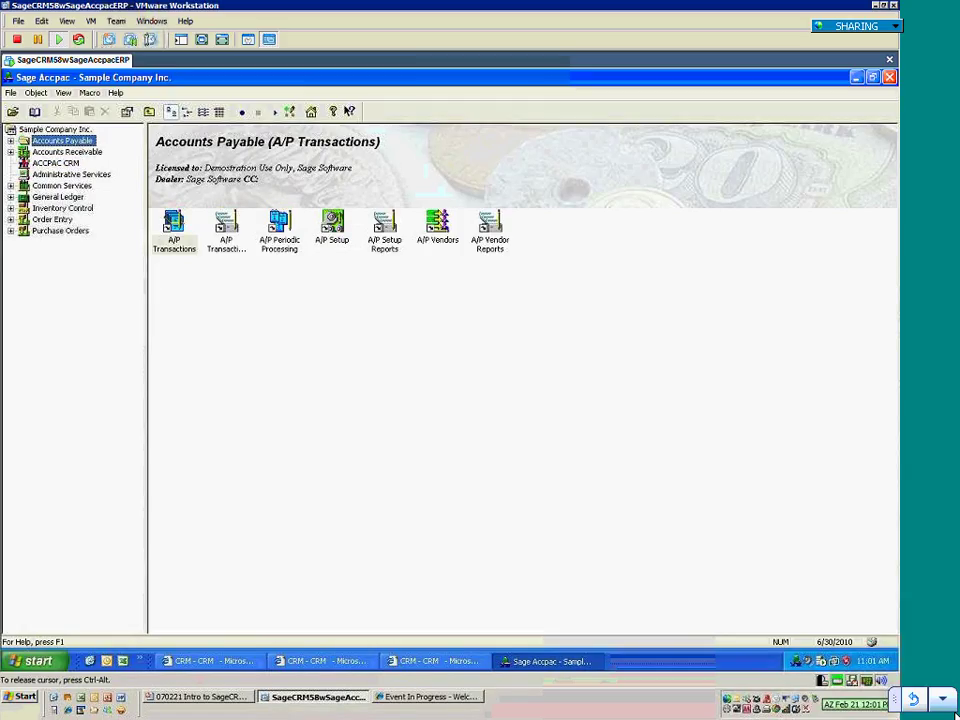
{"action": "left_click", "coordinate": [67, 152]}
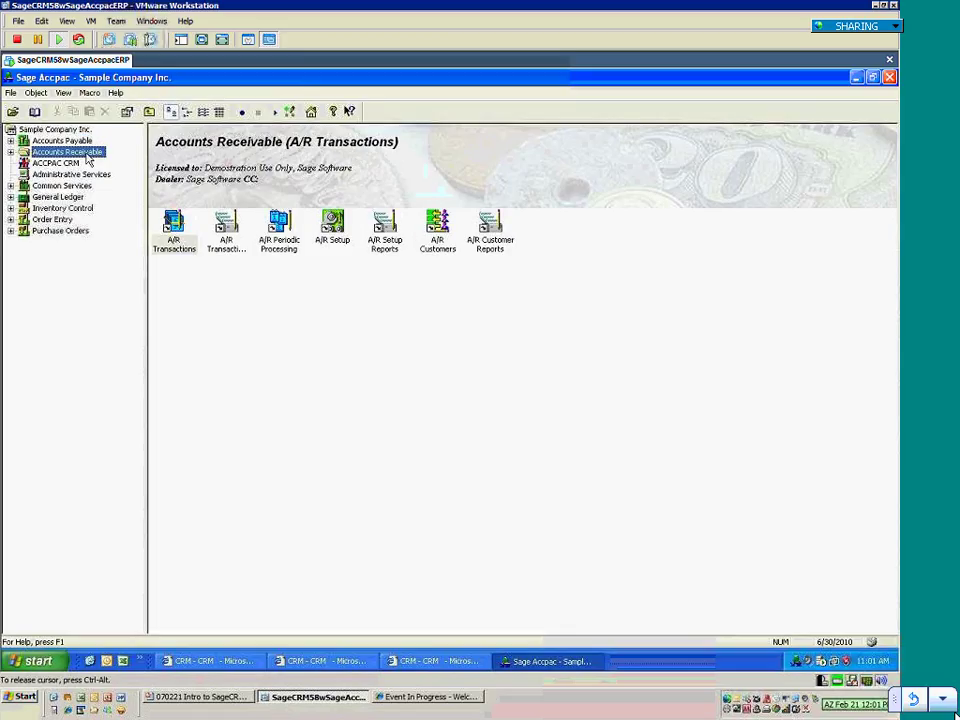
{"action": "double_click", "coordinate": [437, 237]}
{"action": "double_click", "coordinate": [227, 232]}
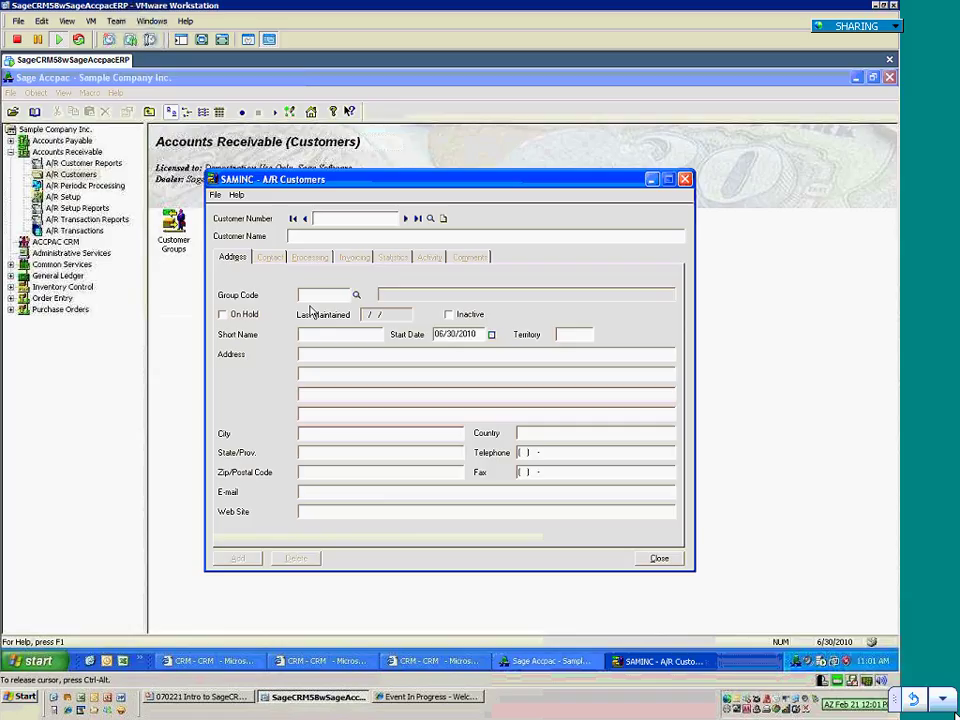
{"action": "type", "text": "1200"}
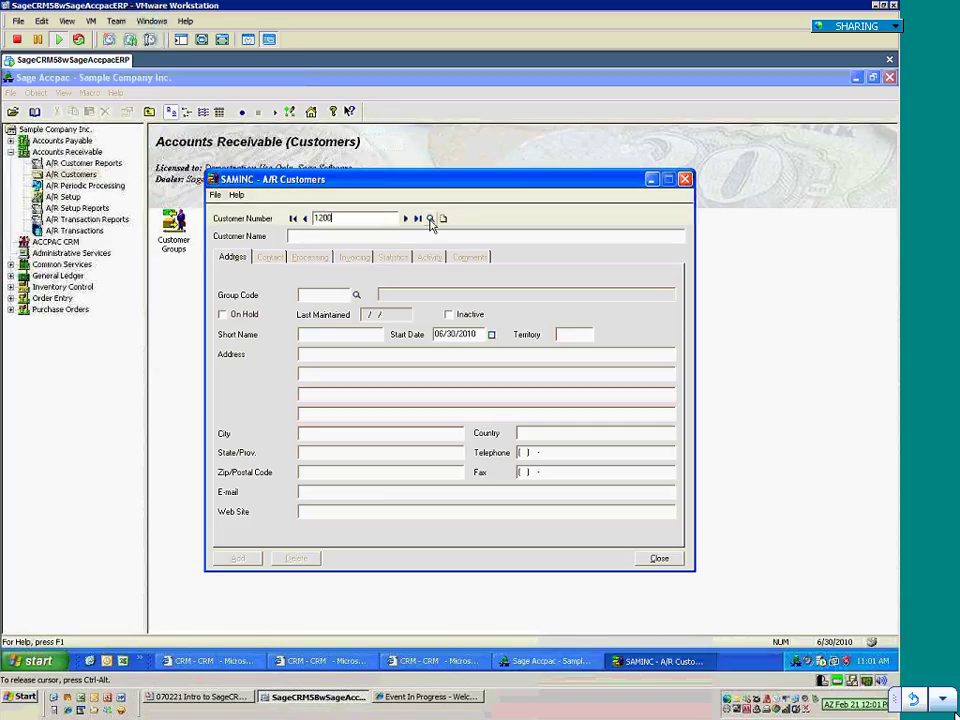
{"action": "left_click", "coordinate": [430, 219]}
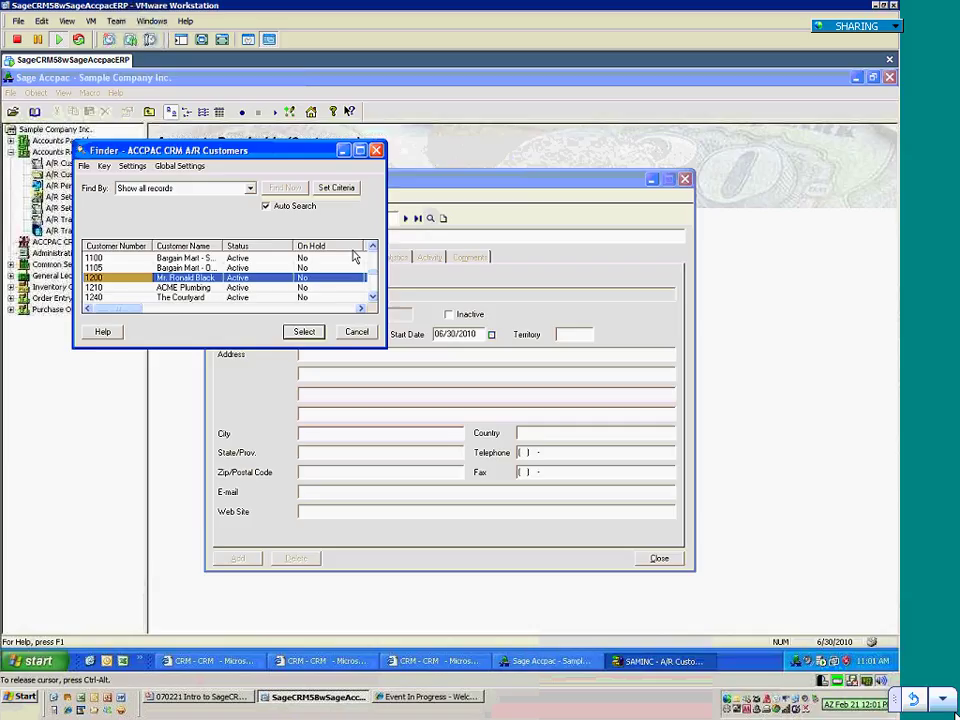
{"action": "double_click", "coordinate": [130, 281]}
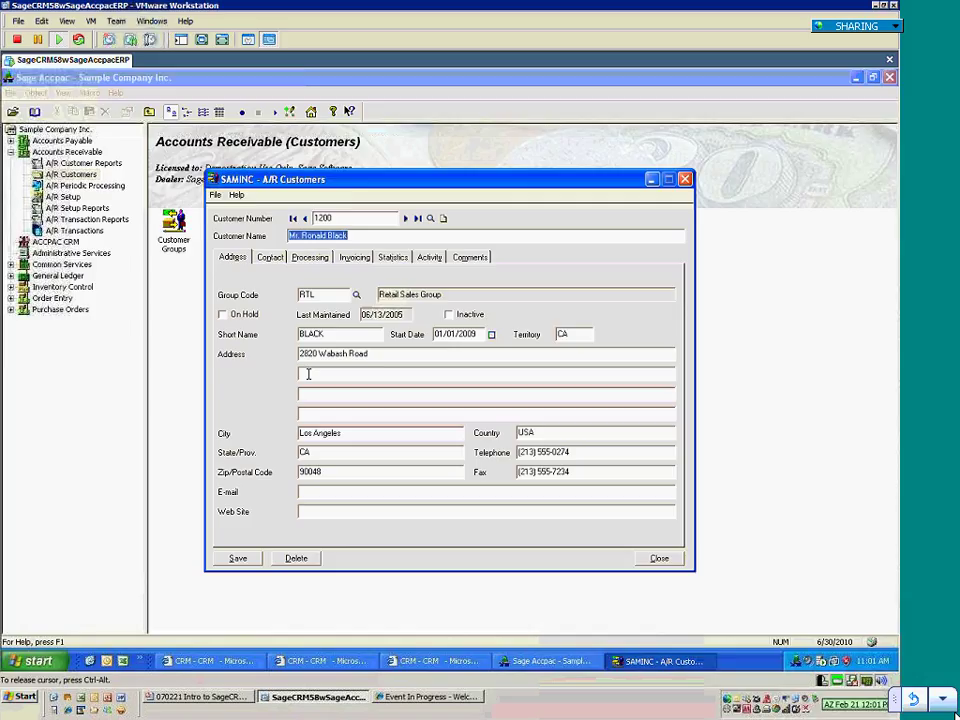
{"action": "type", "text": "Suite"}
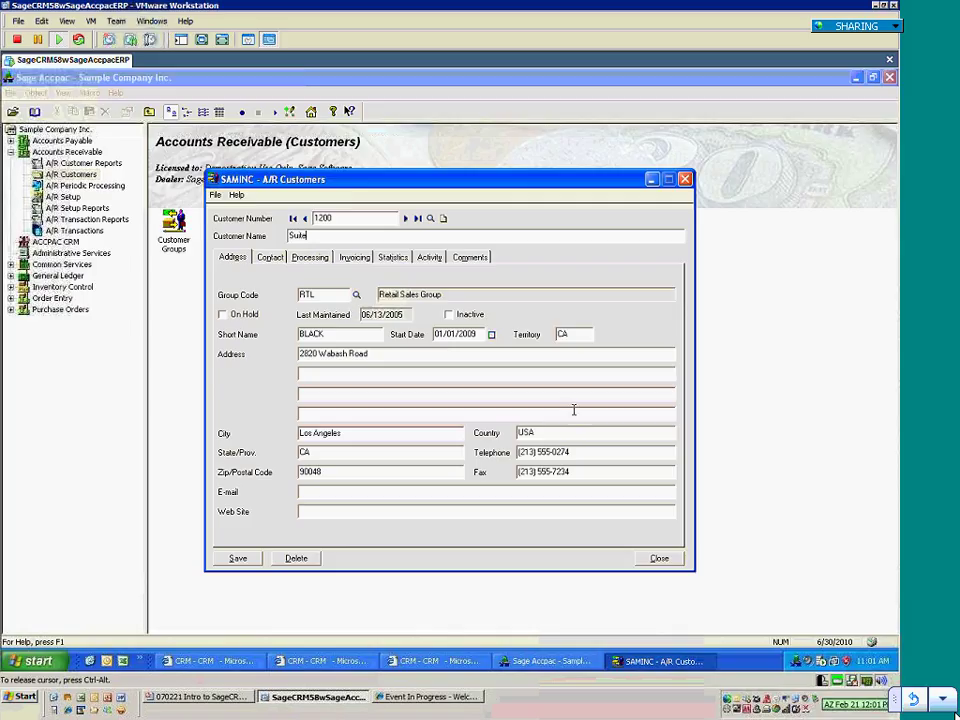
{"action": "left_click", "coordinate": [685, 180]}
{"action": "left_click", "coordinate": [425, 405]}
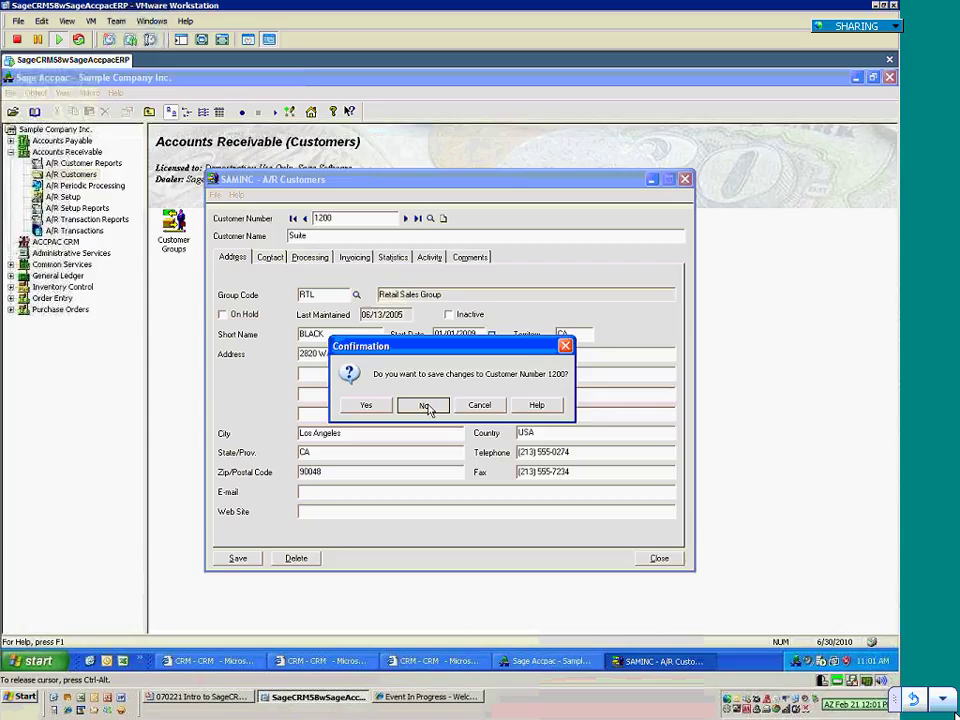
{"action": "left_click", "coordinate": [425, 405]}
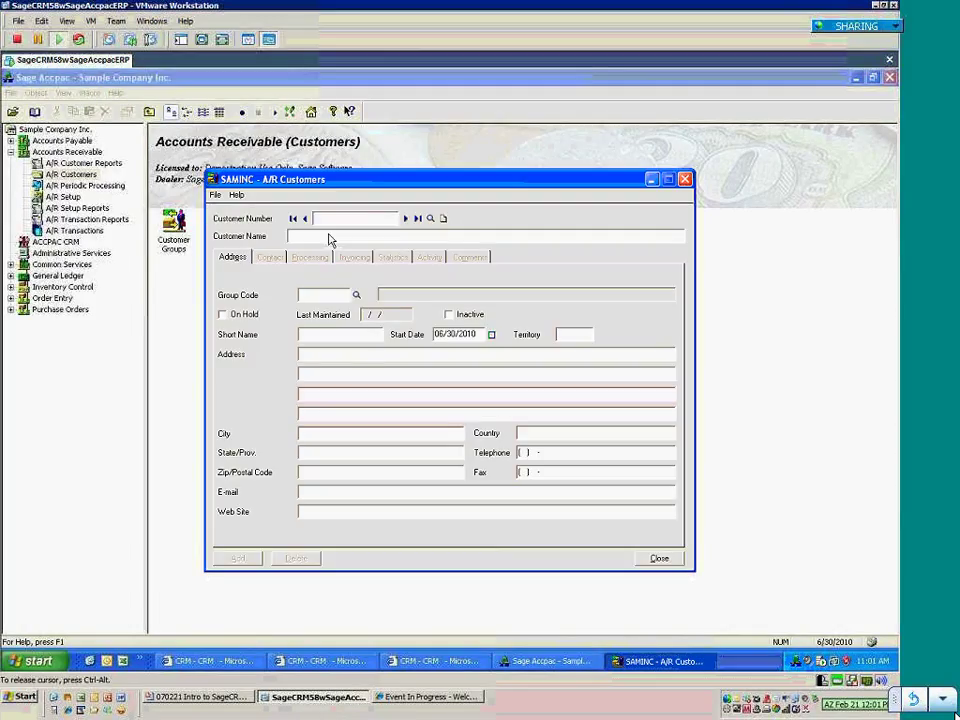
Reload the customer by number, enter the suite number on the second address line, save the record and close it.
{"action": "type", "text": "1200"}
{"action": "left_click", "coordinate": [430, 218]}
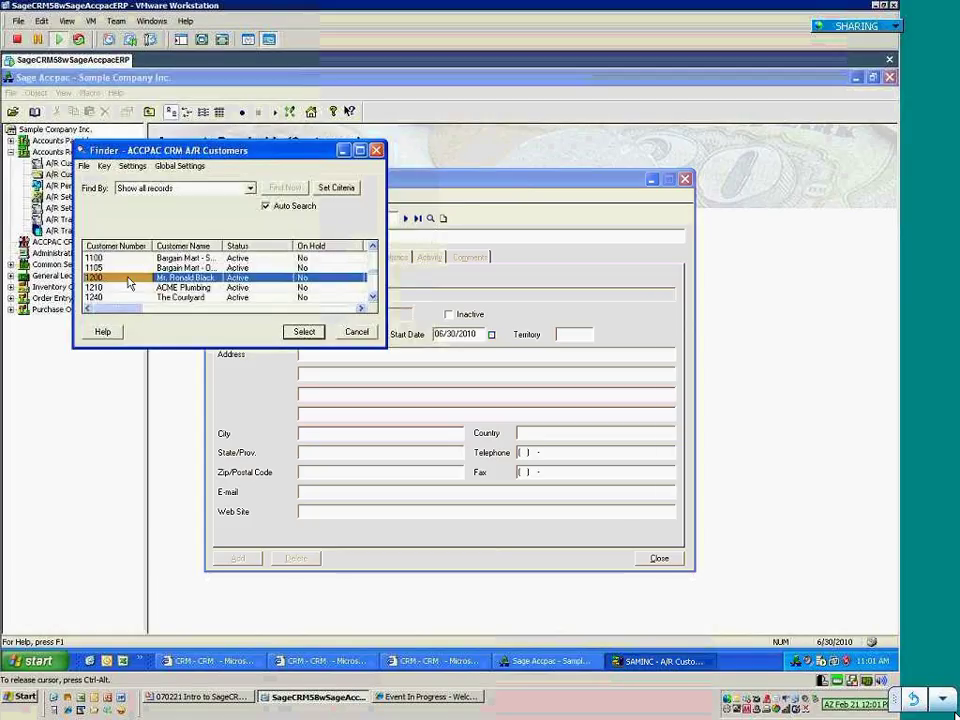
{"action": "double_click", "coordinate": [128, 284]}
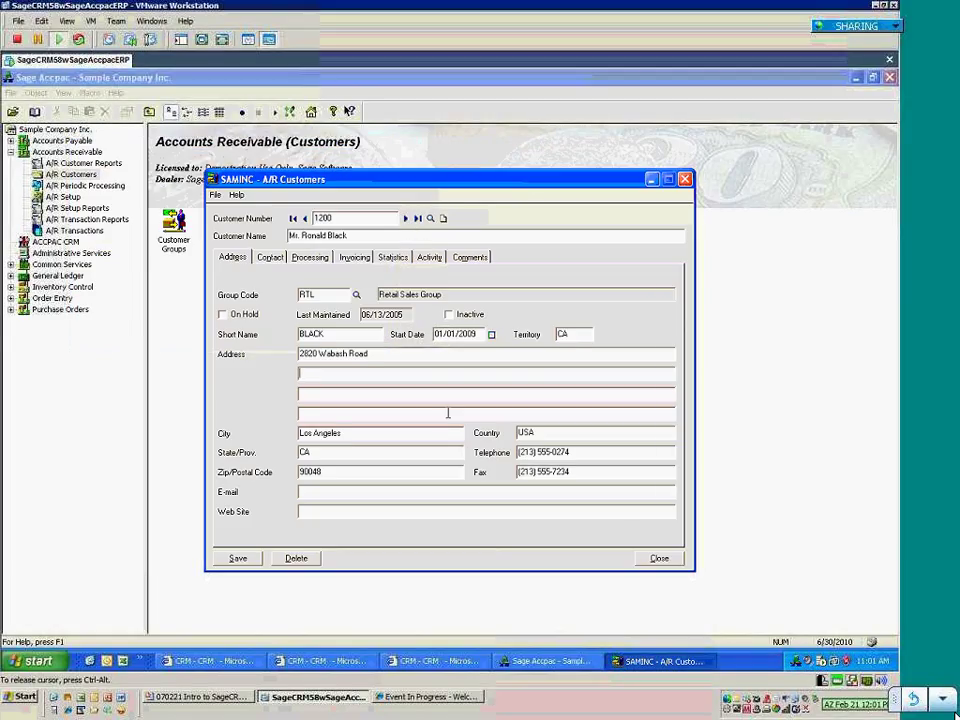
{"action": "type", "text": "Suite 200"}
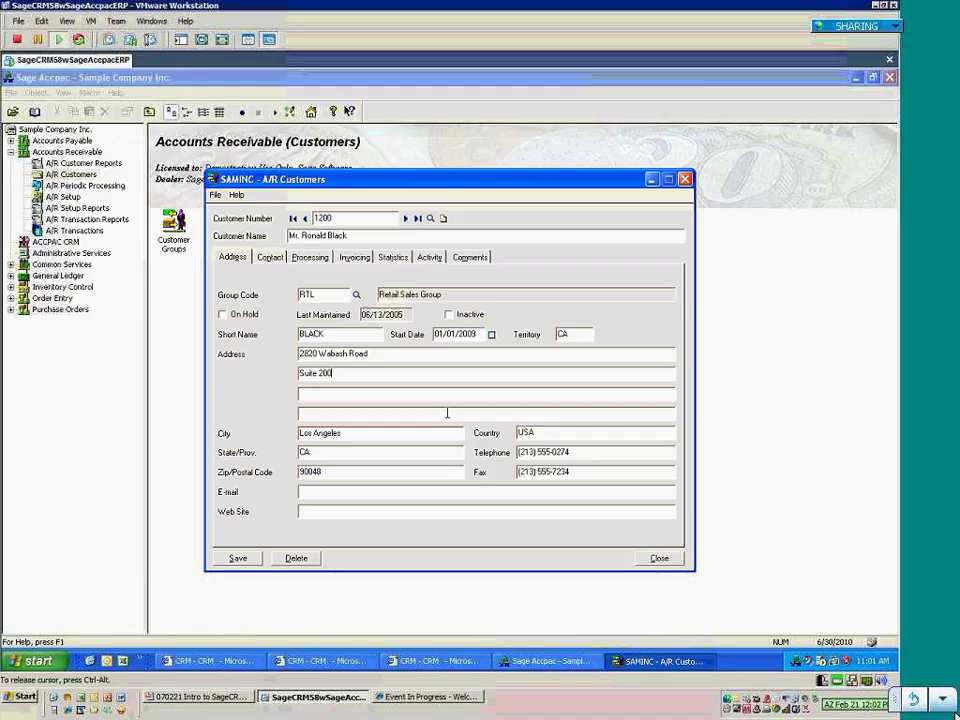
{"action": "left_click", "coordinate": [242, 556]}
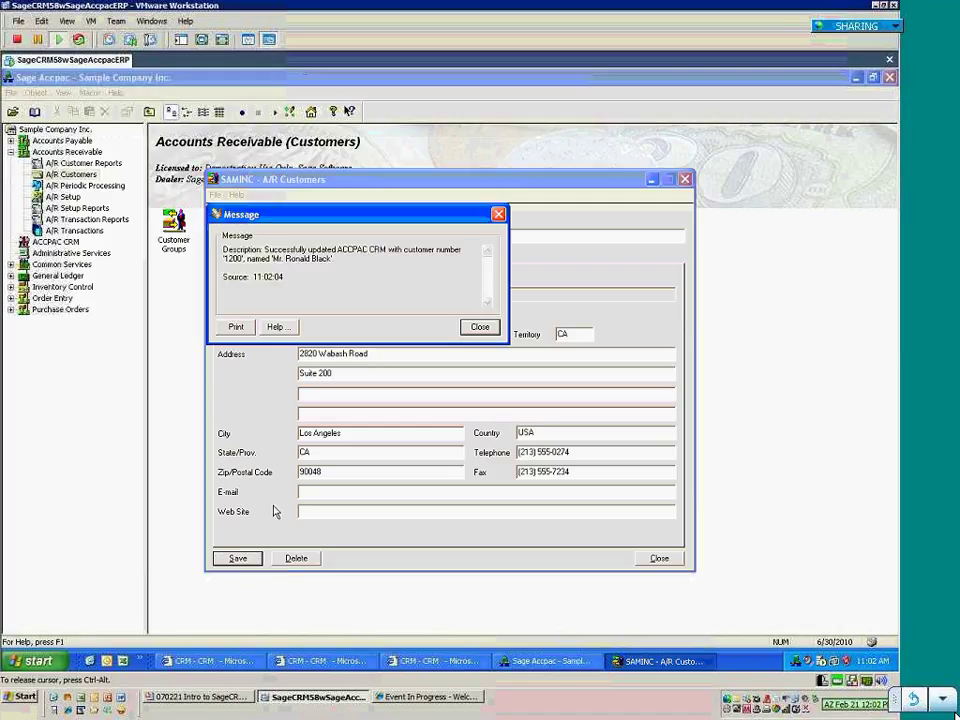
{"action": "left_click", "coordinate": [479, 328]}
{"action": "left_click", "coordinate": [659, 558]}
Switch back to the administrator's CRM window, reopen the customer from the recent companies and highlight the suite line in the address.
{"action": "left_click", "coordinate": [326, 661]}
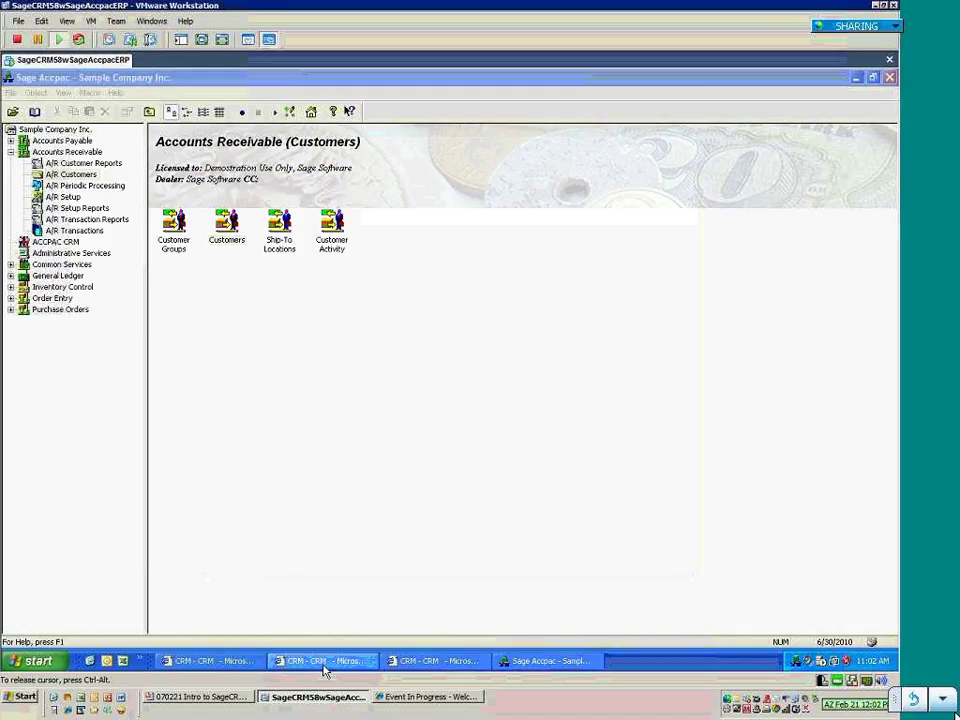
{"action": "left_click", "coordinate": [60, 288]}
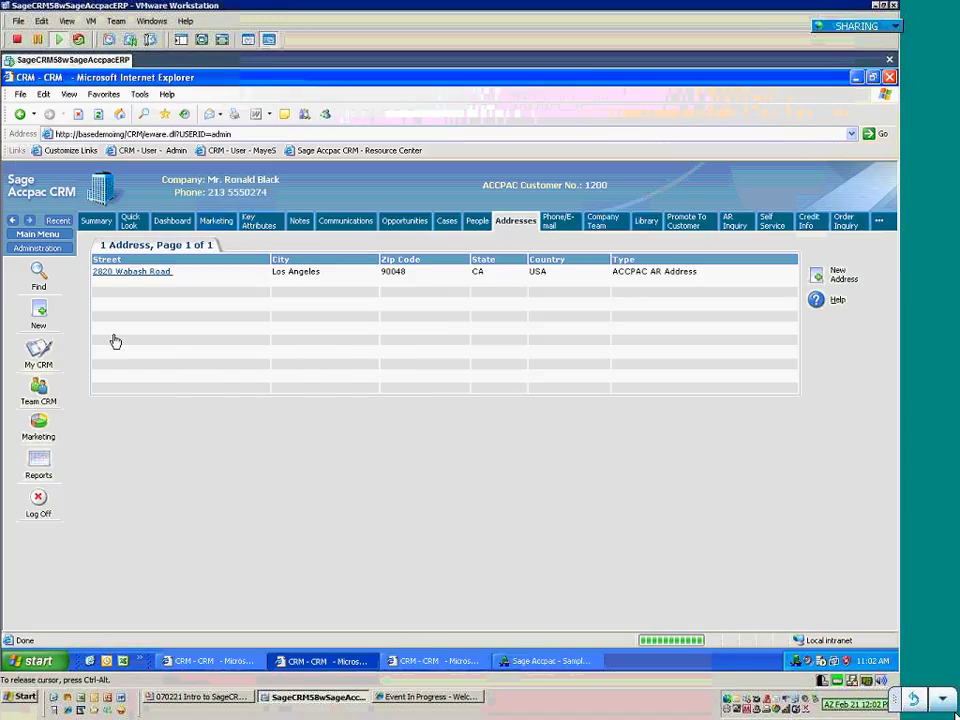
{"action": "left_click", "coordinate": [57, 220]}
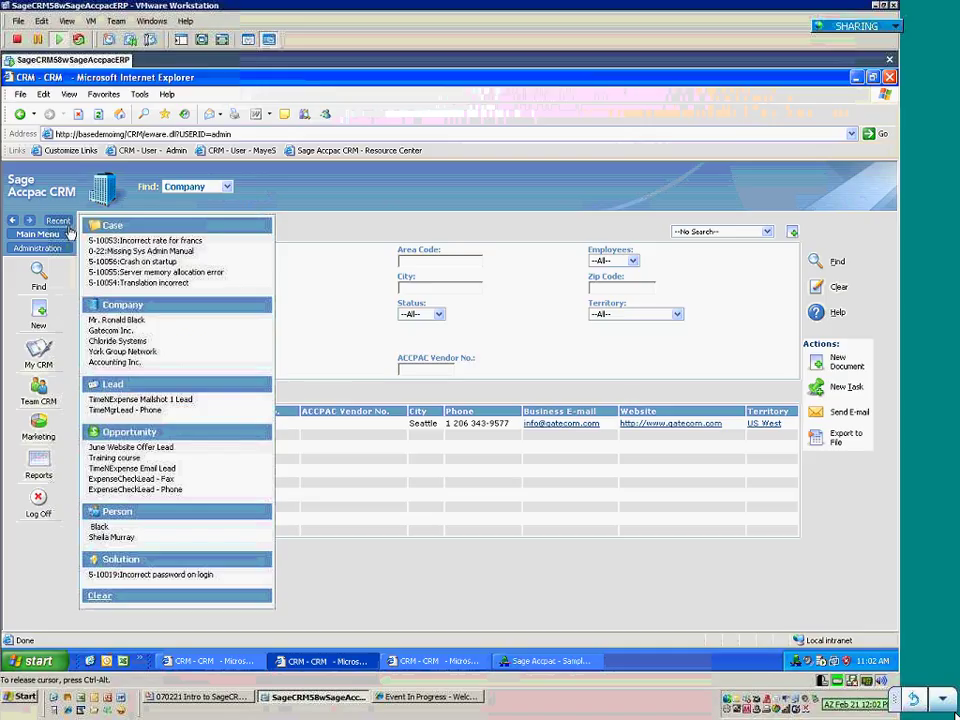
{"action": "left_click", "coordinate": [113, 320]}
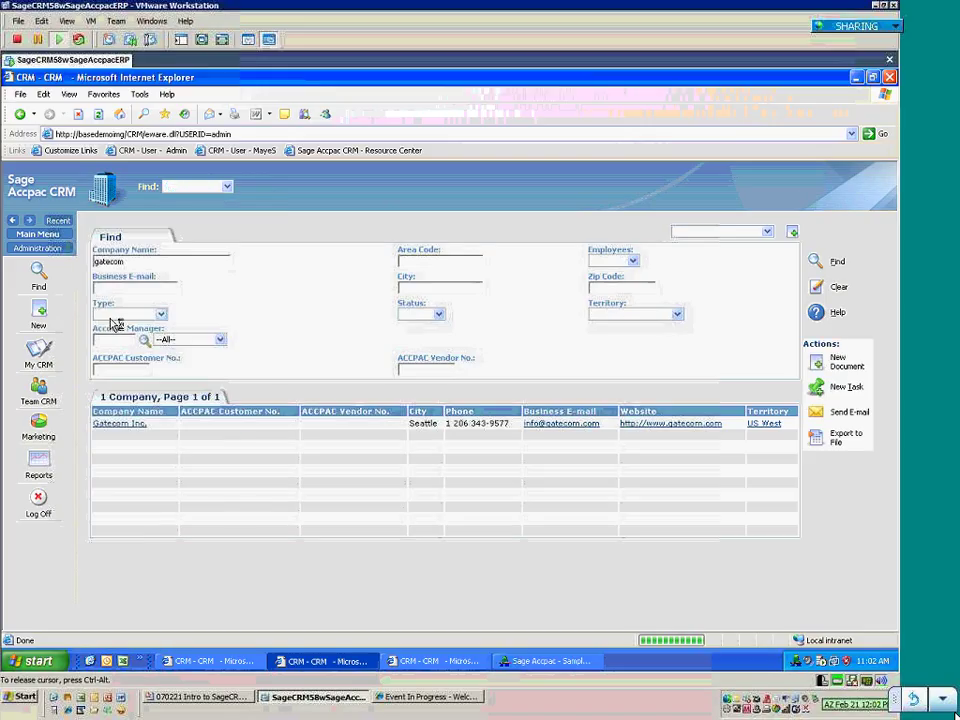
{"action": "left_click_drag", "start_coordinate": [92, 410], "coordinate": [125, 410]}
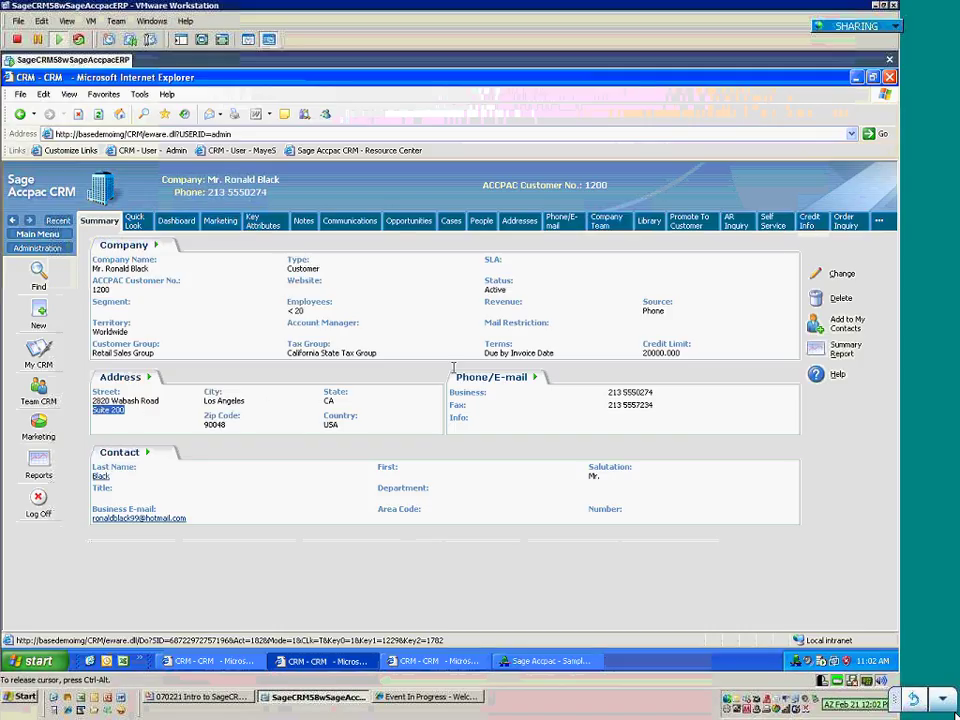
Review the customer's credit information and open invoice IN1832 from the posted Accounts Receivable transactions.
{"action": "left_click", "coordinate": [822, 229]}
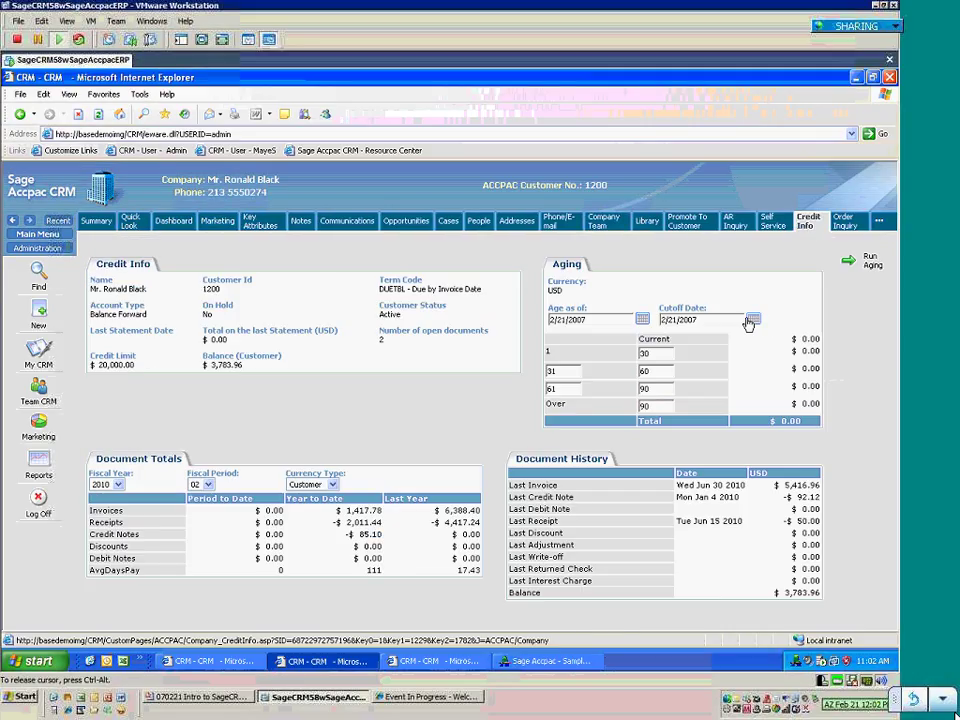
{"action": "left_click", "coordinate": [730, 222]}
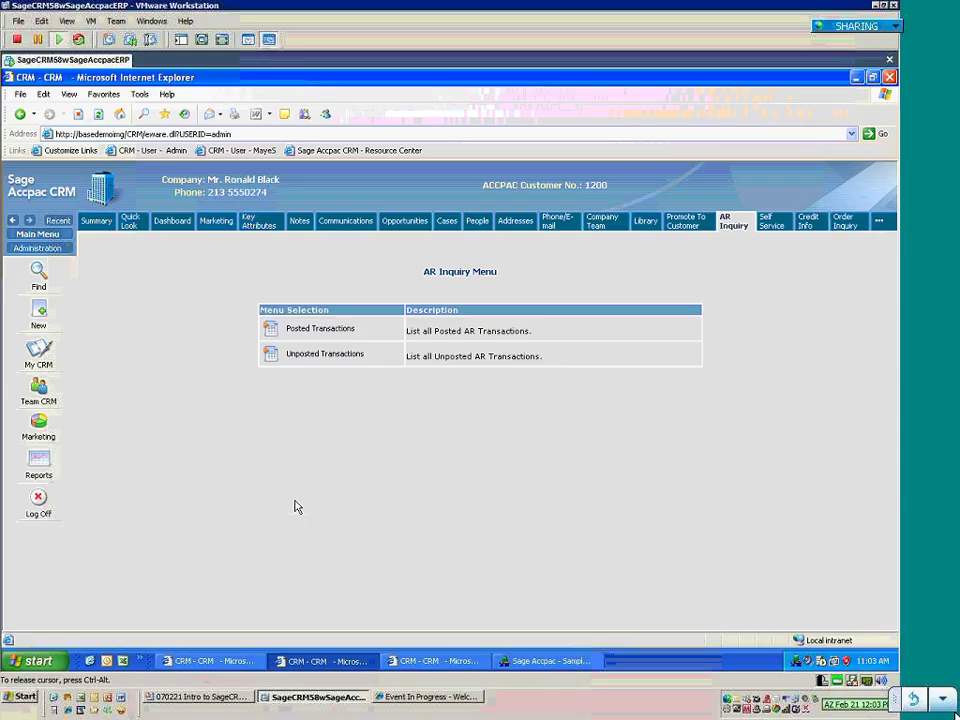
{"action": "left_click", "coordinate": [320, 328]}
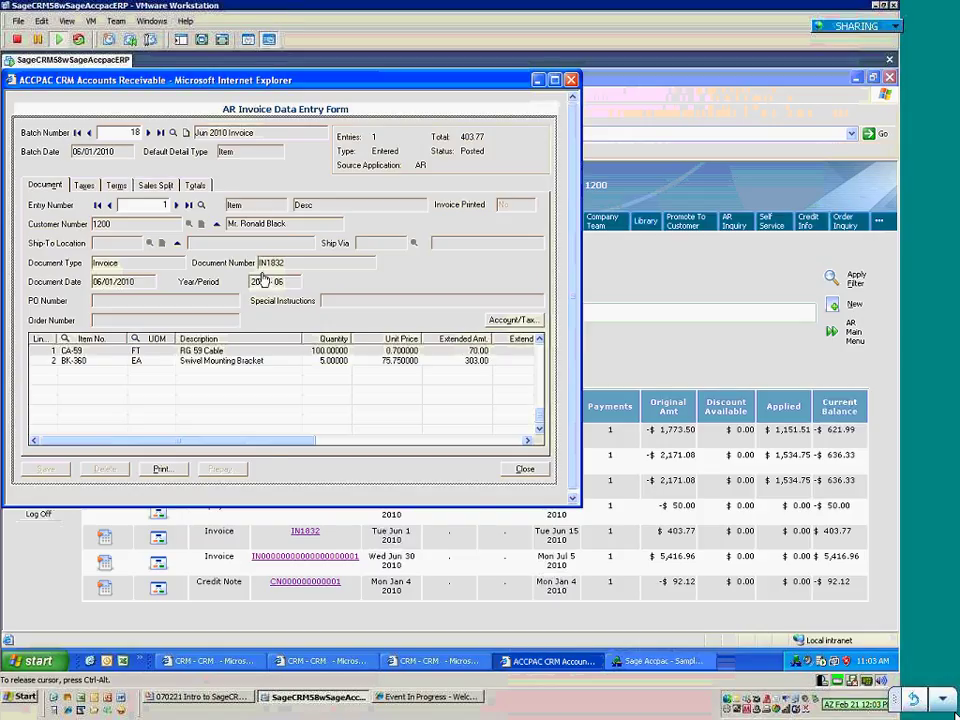
Close the invoice entry form and open the customer's order inquiry choices.
{"action": "left_click", "coordinate": [525, 475]}
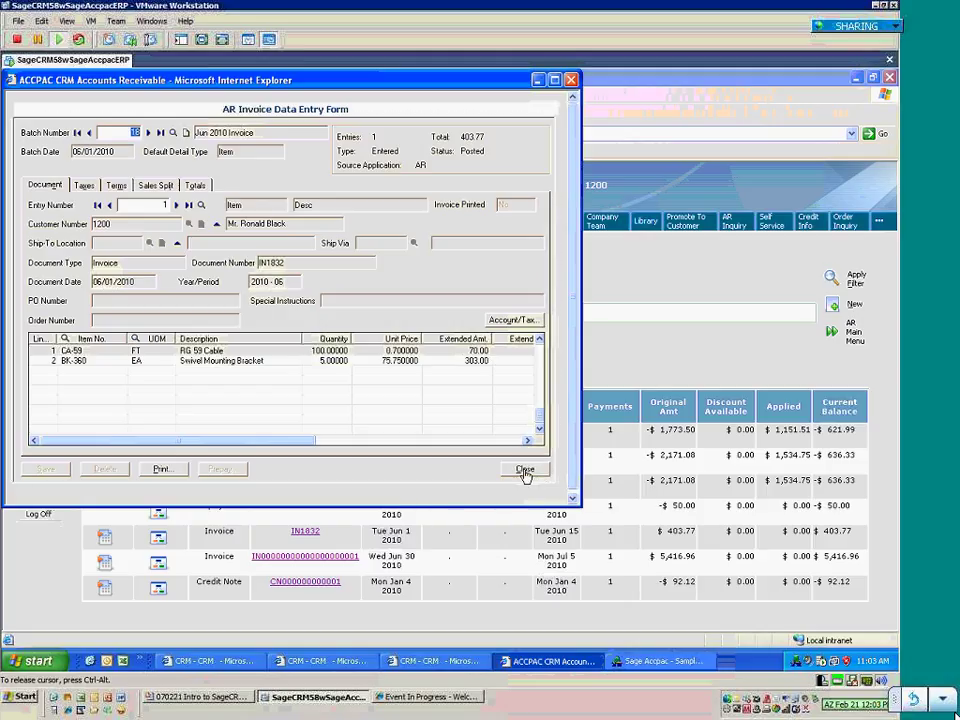
{"action": "left_click", "coordinate": [525, 475]}
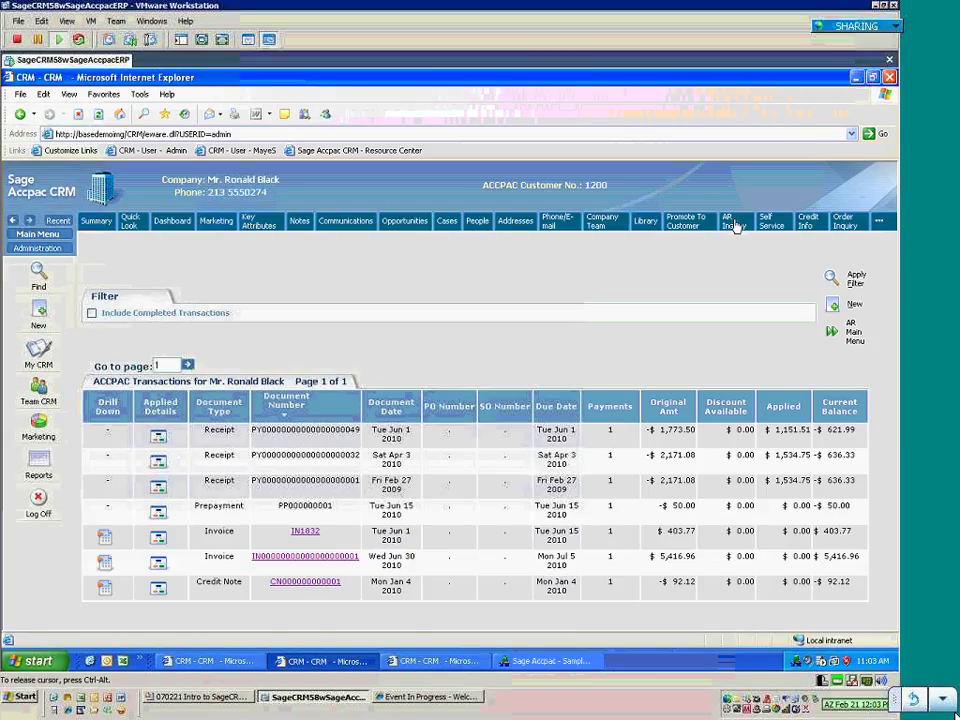
{"action": "left_click", "coordinate": [843, 221]}
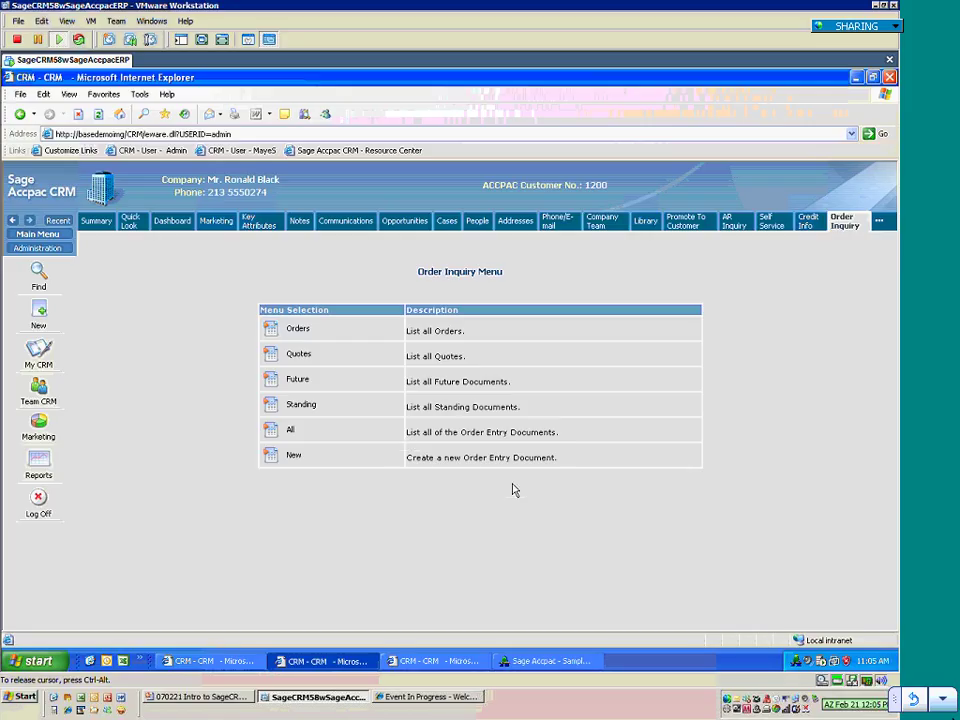
Switch to the PowerPoint presentation and go through the campaign mailer slides to the "Questions on the Special Offer?" slide.
{"action": "left_click", "coordinate": [235, 703]}
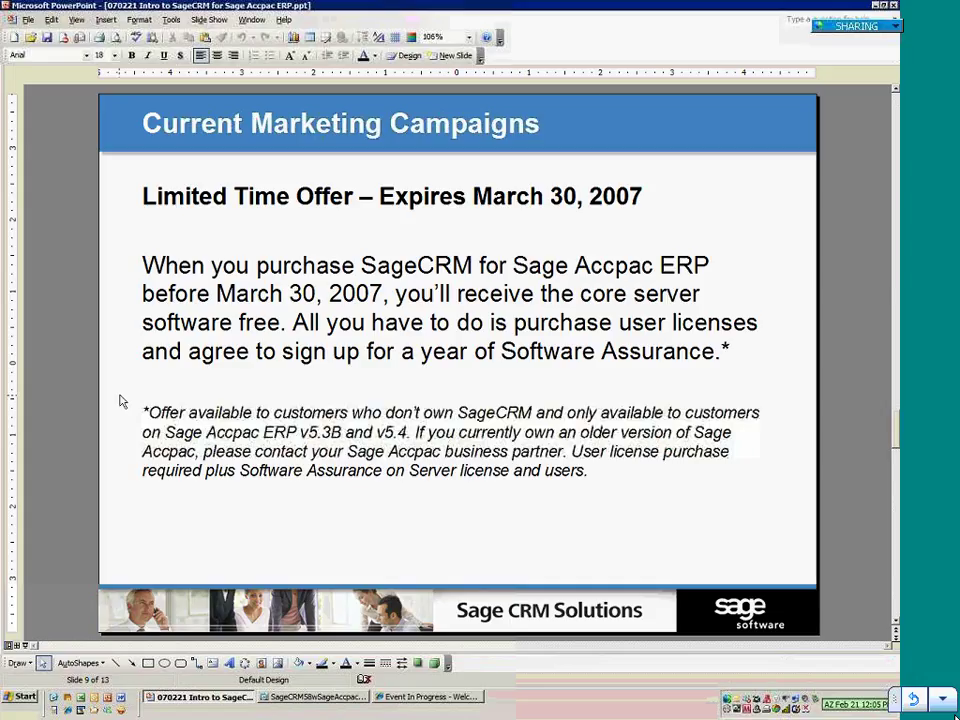
{"action": "key", "text": "alt+Tab"}
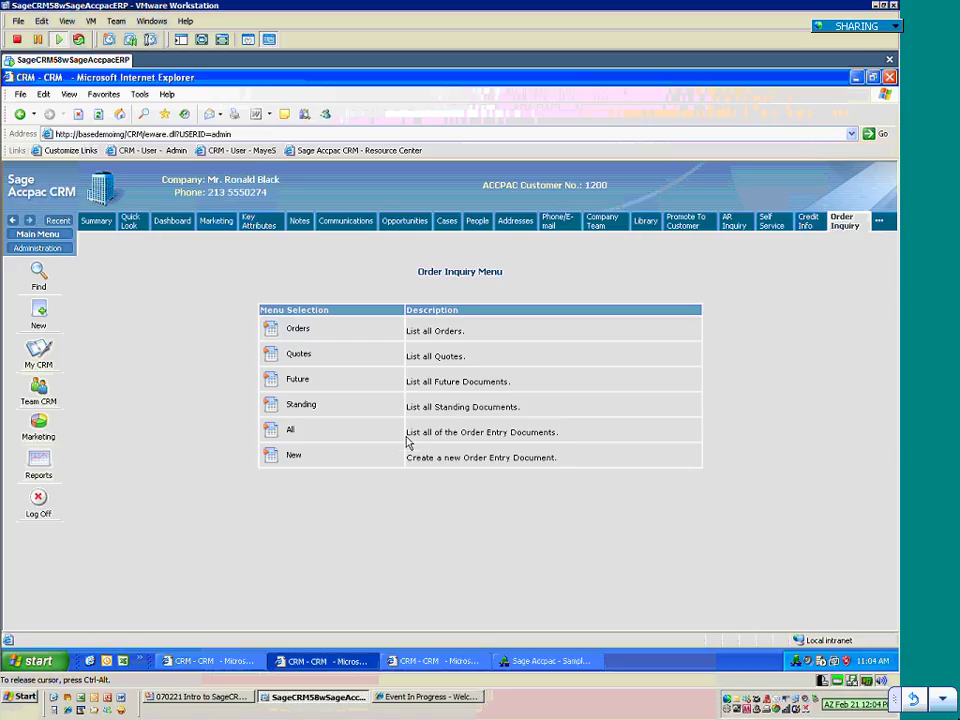
{"action": "key", "text": "alt+Tab"}
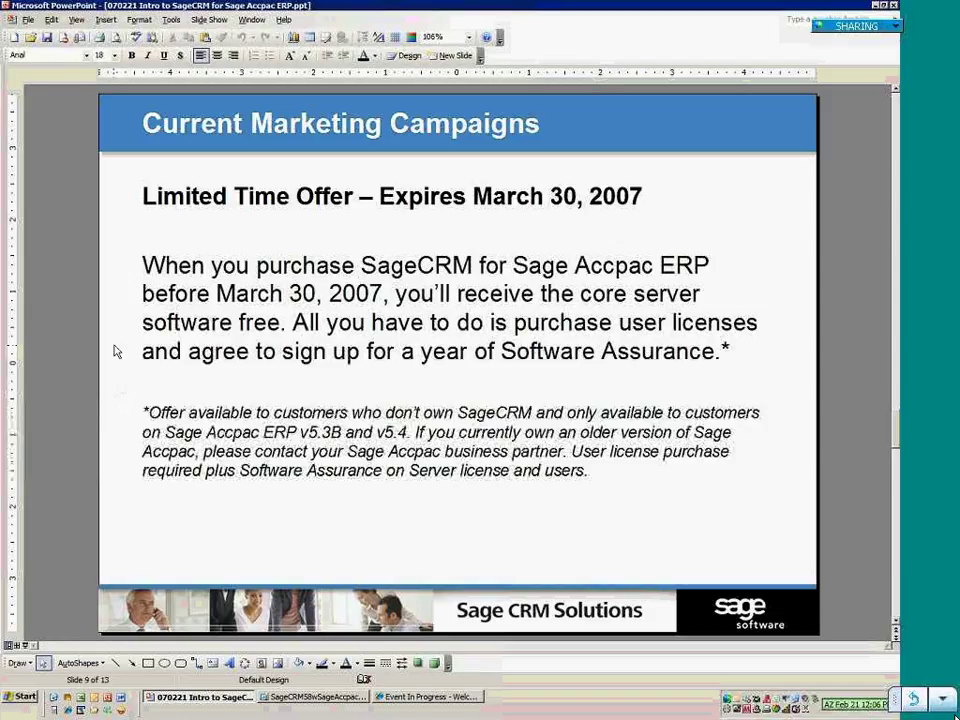
{"action": "key", "text": "Page_Down"}
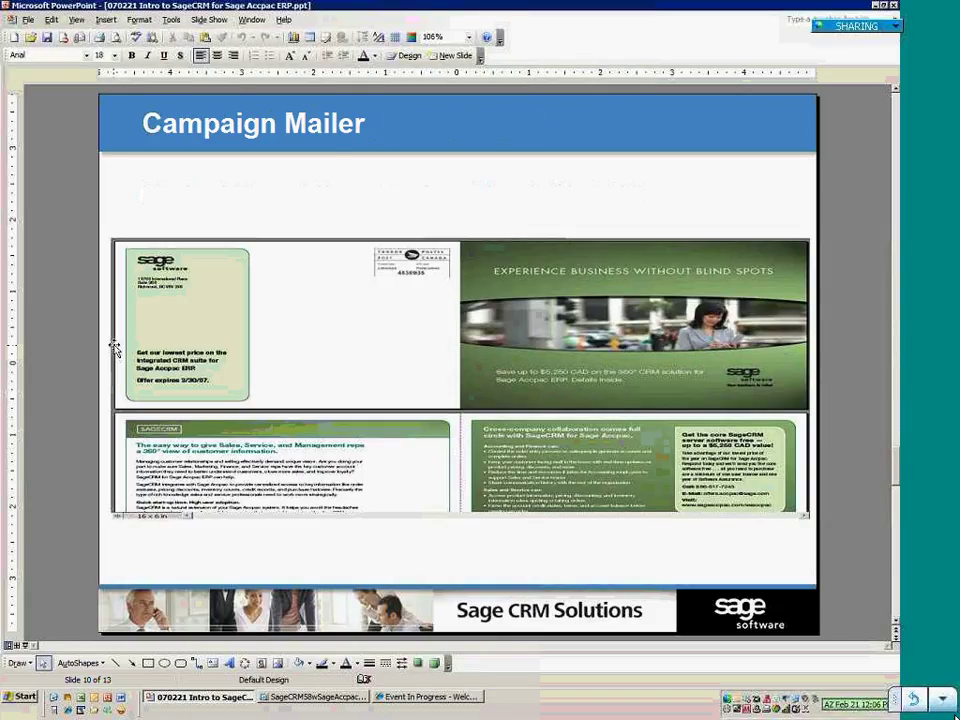
{"action": "key", "text": "Page_Up"}
{"action": "key", "text": "Page_Down"}
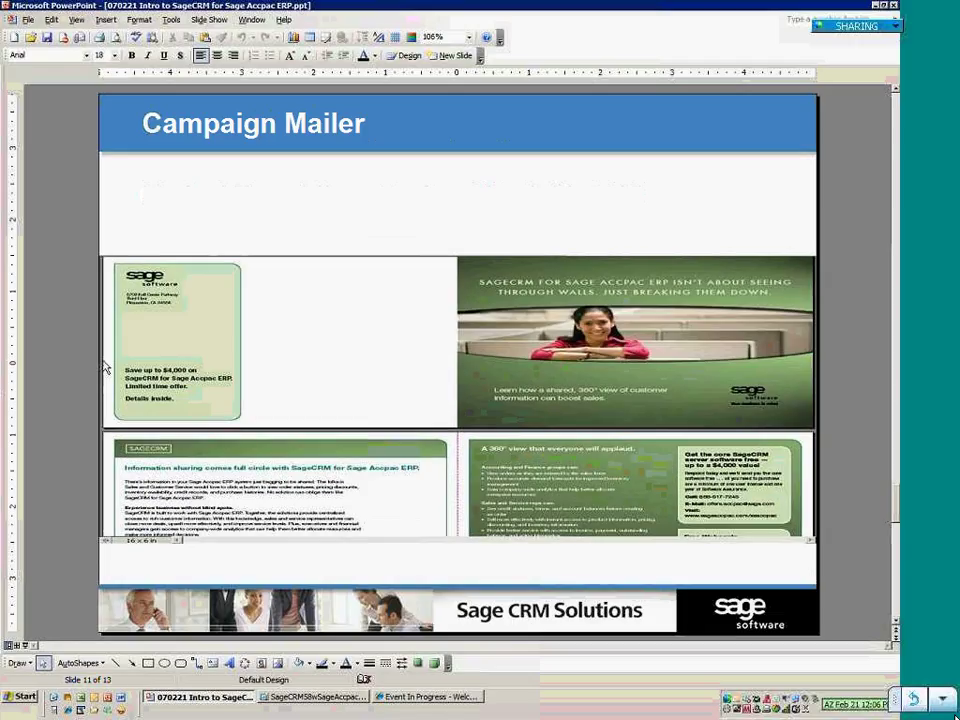
{"action": "key", "text": "Page_Down"}
{"action": "key", "text": "Page_Down"}
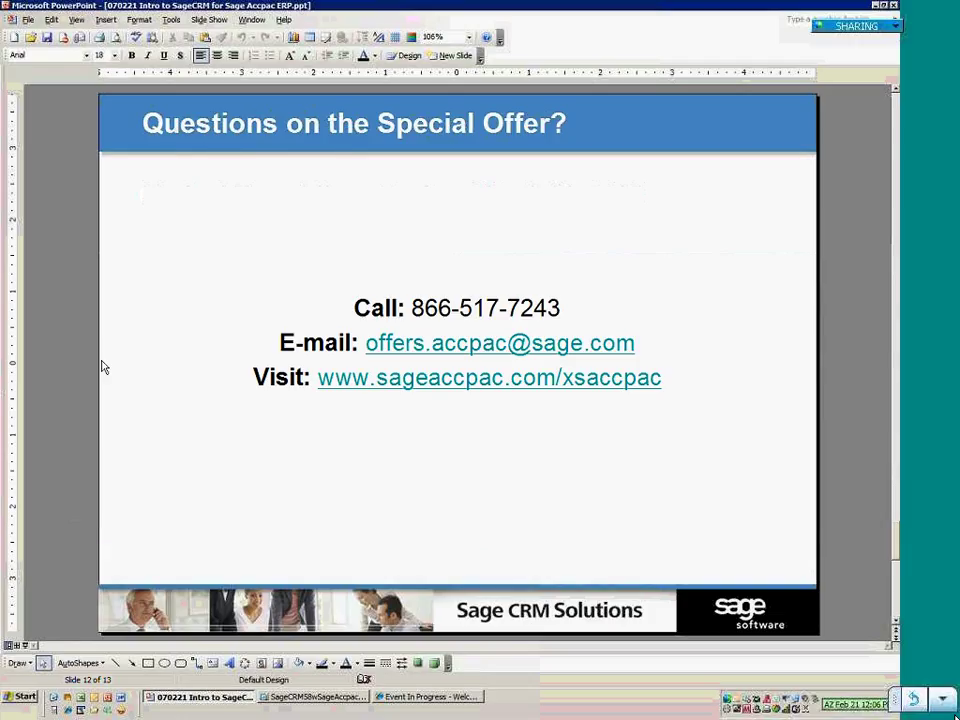
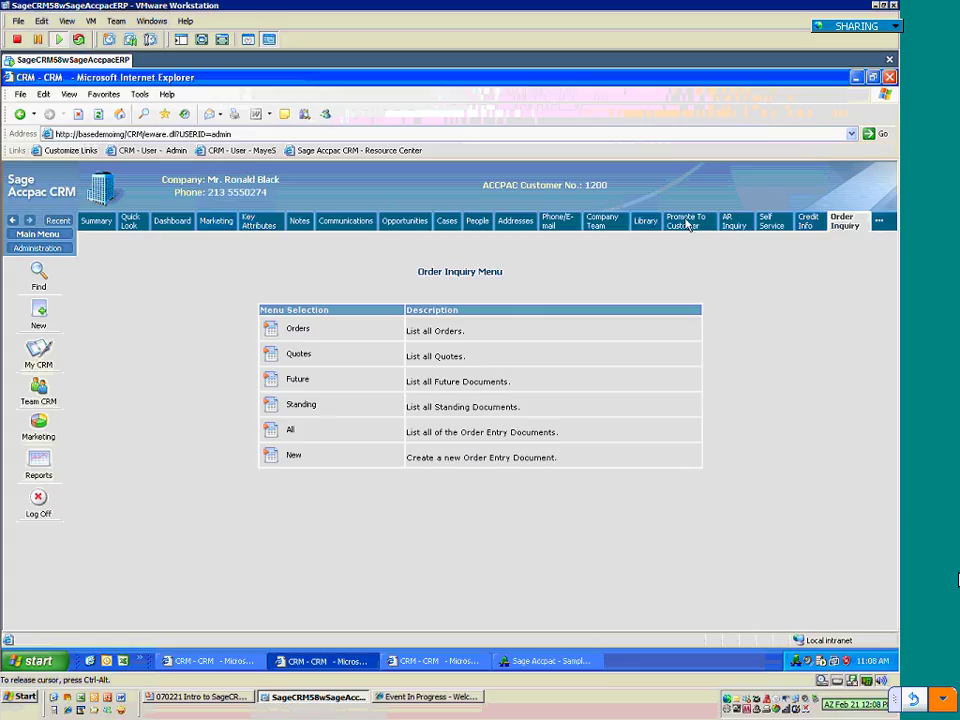
View the customer's credit information again and highlight the tax group and terms in the company summary.
{"action": "left_click", "coordinate": [808, 224]}
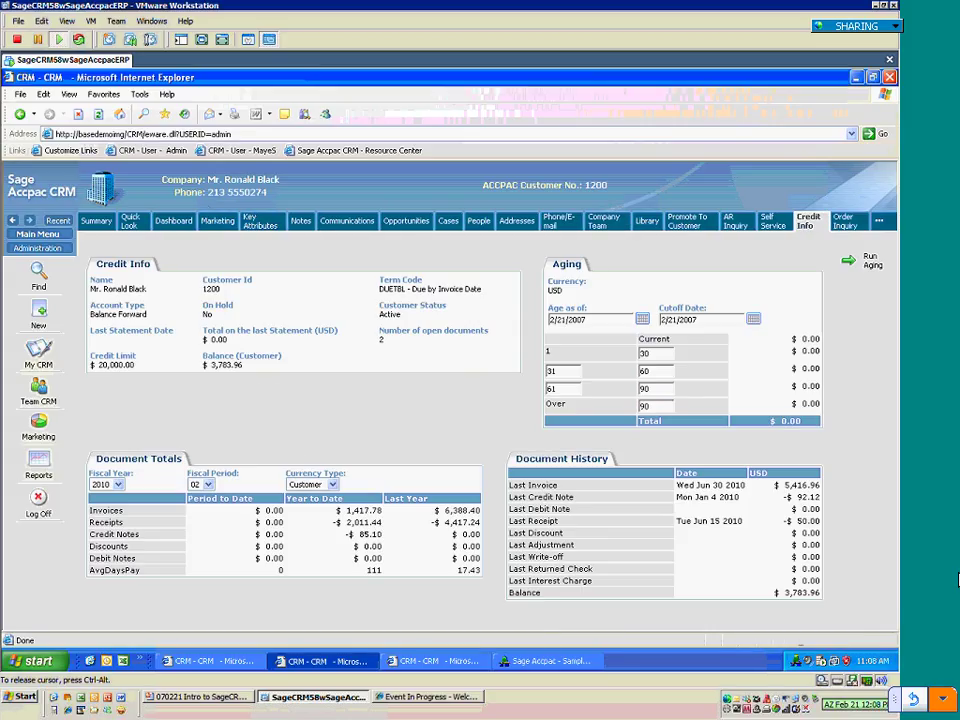
{"action": "left_click", "coordinate": [97, 224]}
{"action": "left_click_drag", "start_coordinate": [378, 353], "coordinate": [288, 353]}
{"action": "left_click_drag", "start_coordinate": [556, 353], "coordinate": [467, 349]}
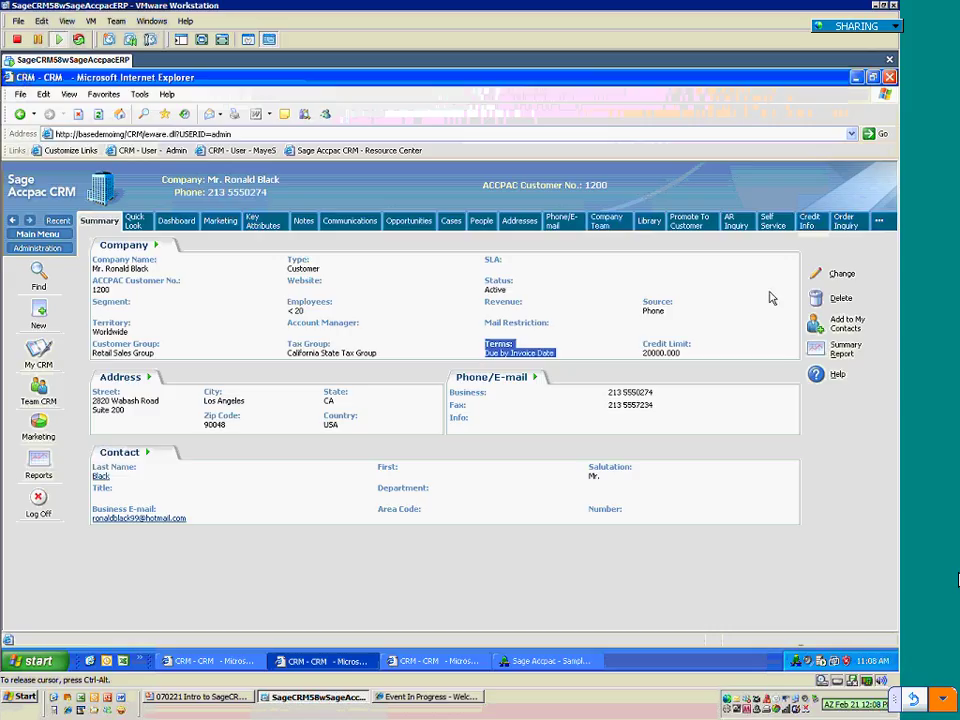
List the customer's posted Accounts Receivable transactions, examine invoice IN1832 and close its form.
{"action": "left_click", "coordinate": [735, 221]}
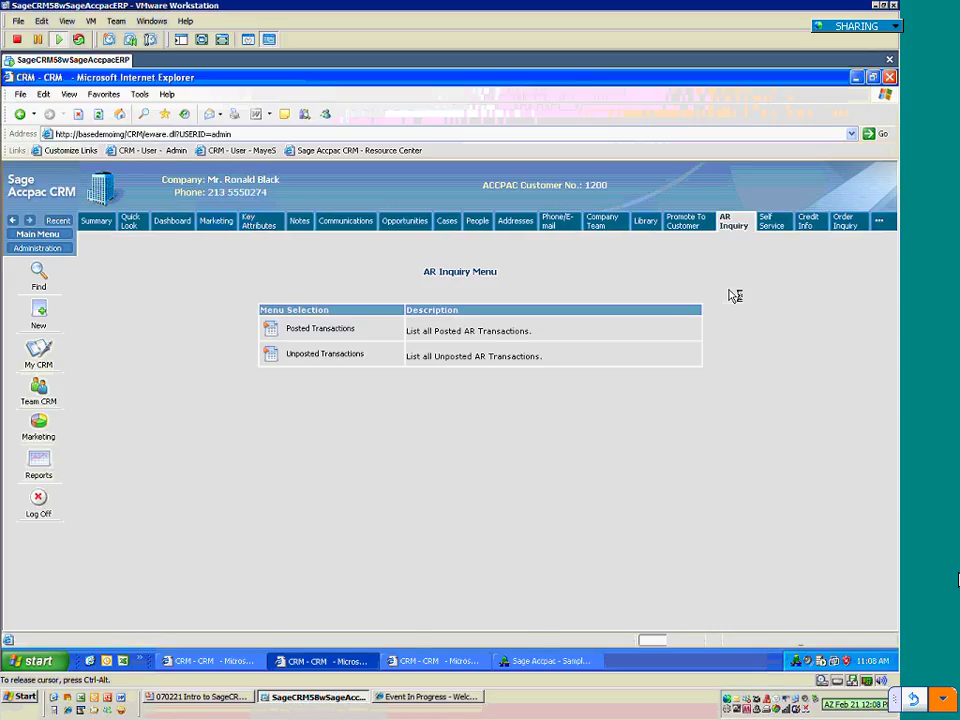
{"action": "left_click", "coordinate": [262, 331]}
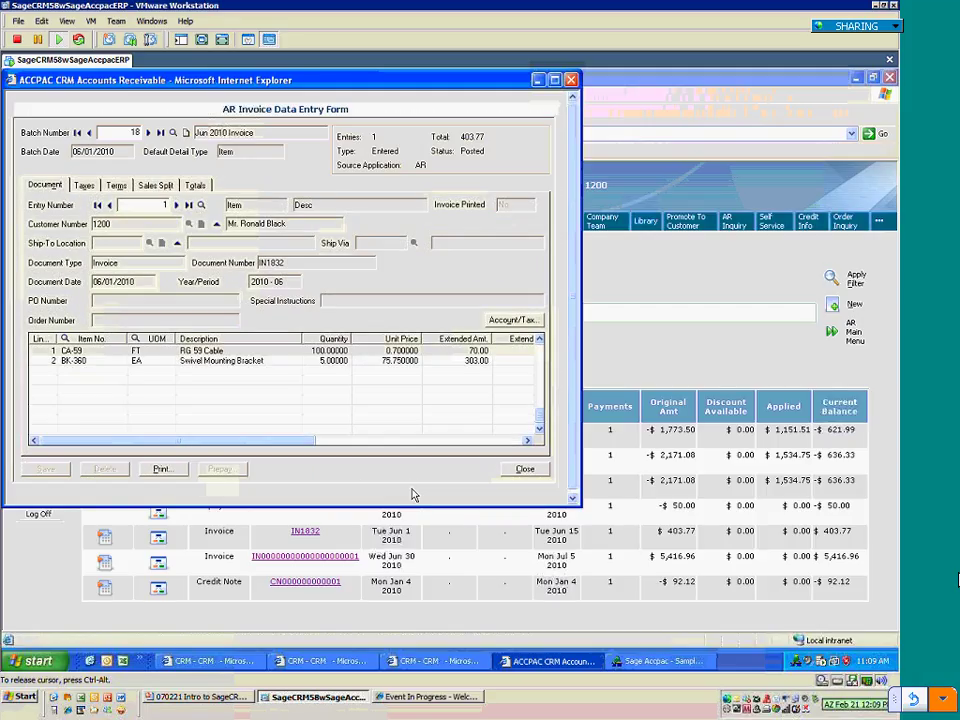
{"action": "left_click", "coordinate": [527, 471]}
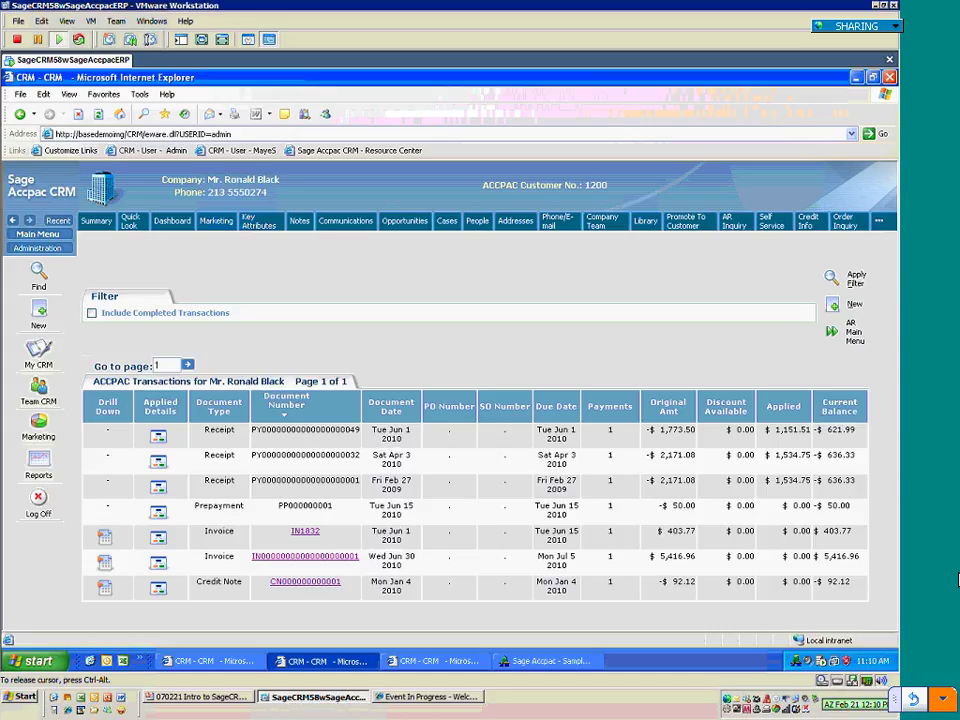
Open the customer's summary for editing, highlight the company type to check whether it can be changed, and cancel the edit.
{"action": "left_click", "coordinate": [97, 222]}
{"action": "double_click", "coordinate": [303, 268]}
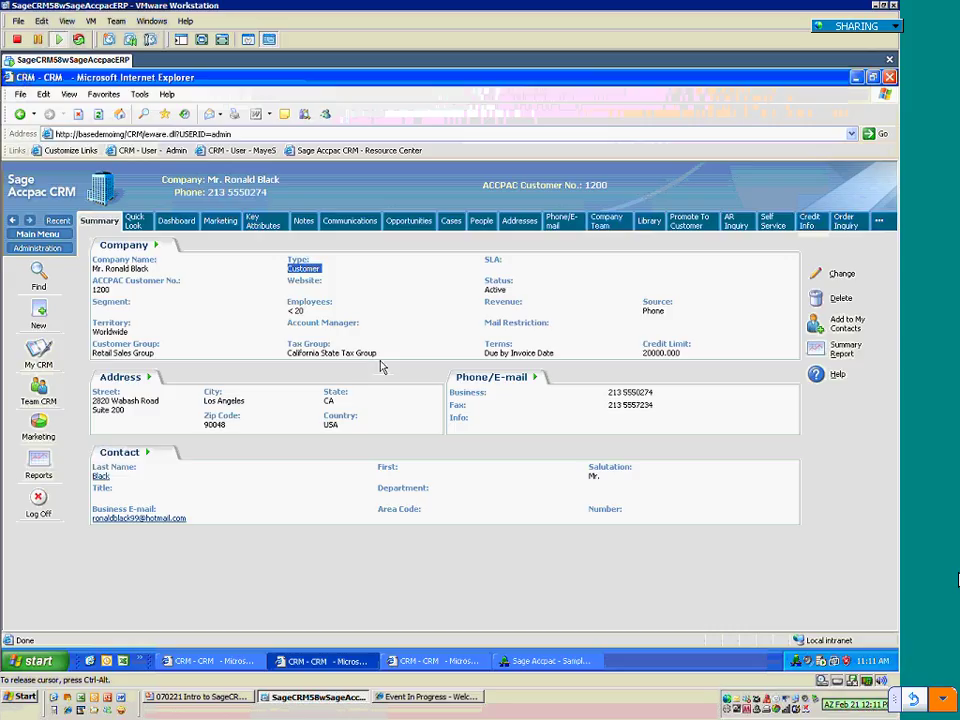
{"action": "left_click", "coordinate": [836, 274]}
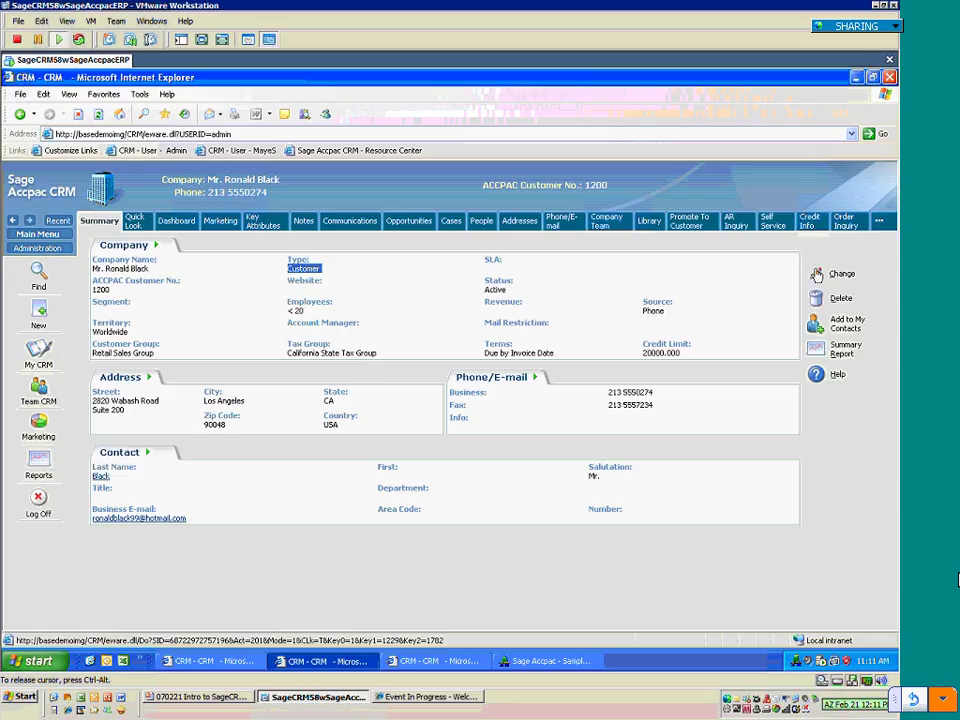
{"action": "left_click", "coordinate": [296, 265]}
{"action": "left_click", "coordinate": [298, 267]}
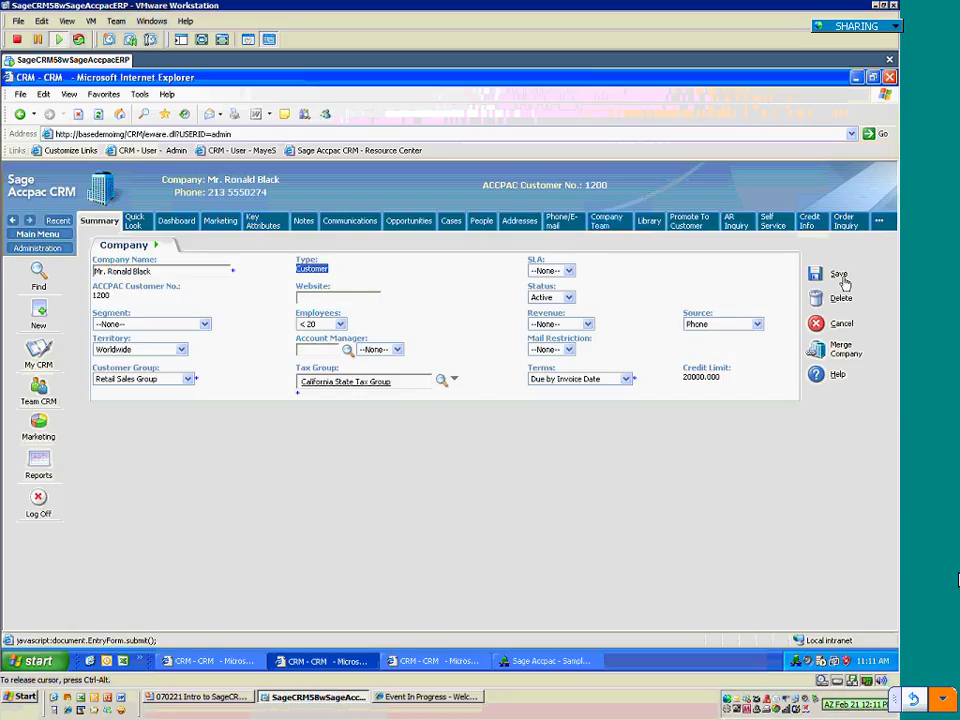
{"action": "left_click", "coordinate": [314, 272]}
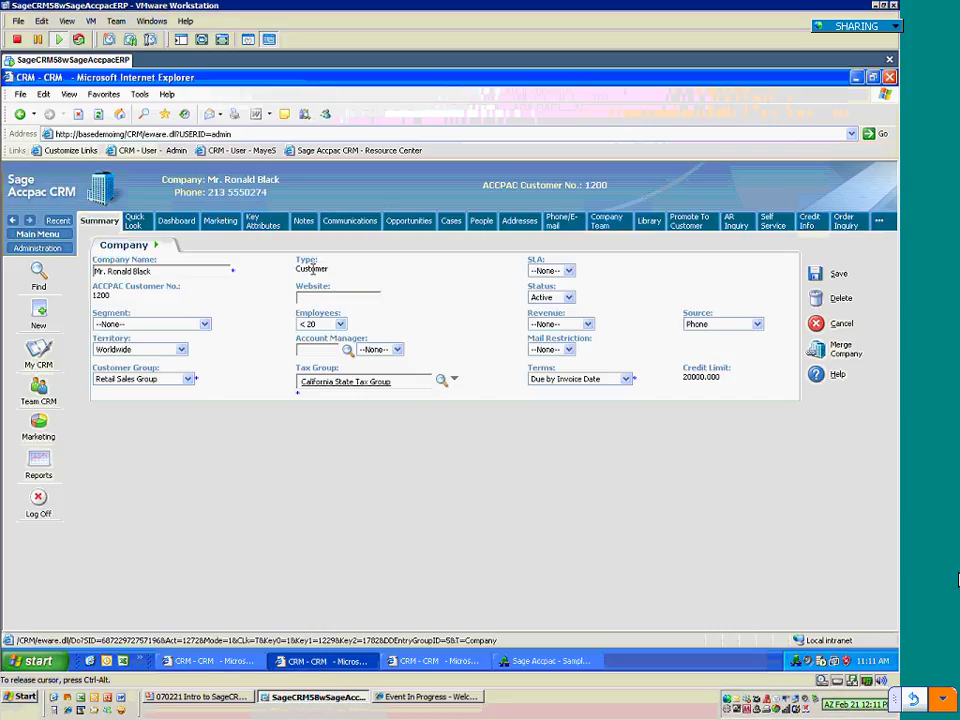
{"action": "triple_click", "coordinate": [310, 265]}
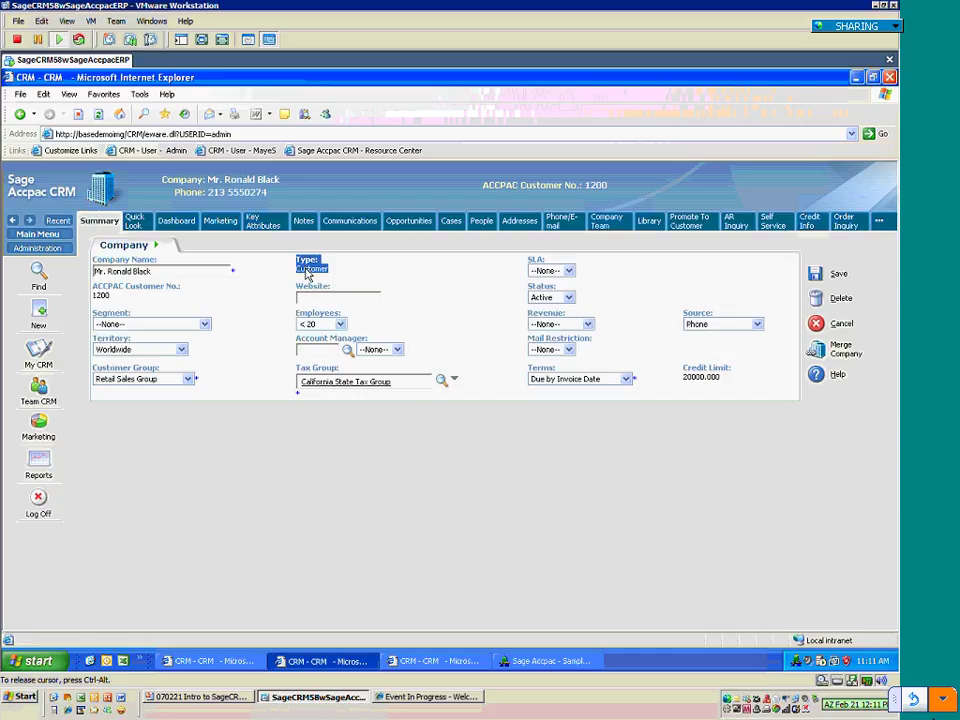
{"action": "left_click", "coordinate": [818, 327]}
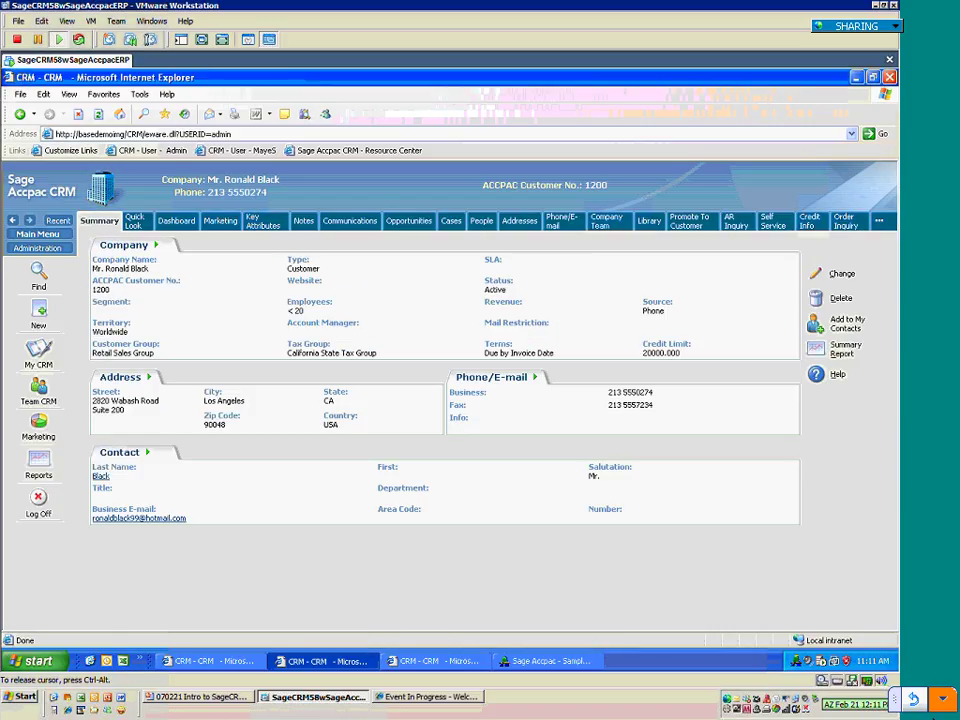
Switch to the sales user's CRM window, open the Eurolandia company for editing to check its type field, and cancel.
{"action": "left_click", "coordinate": [198, 664]}
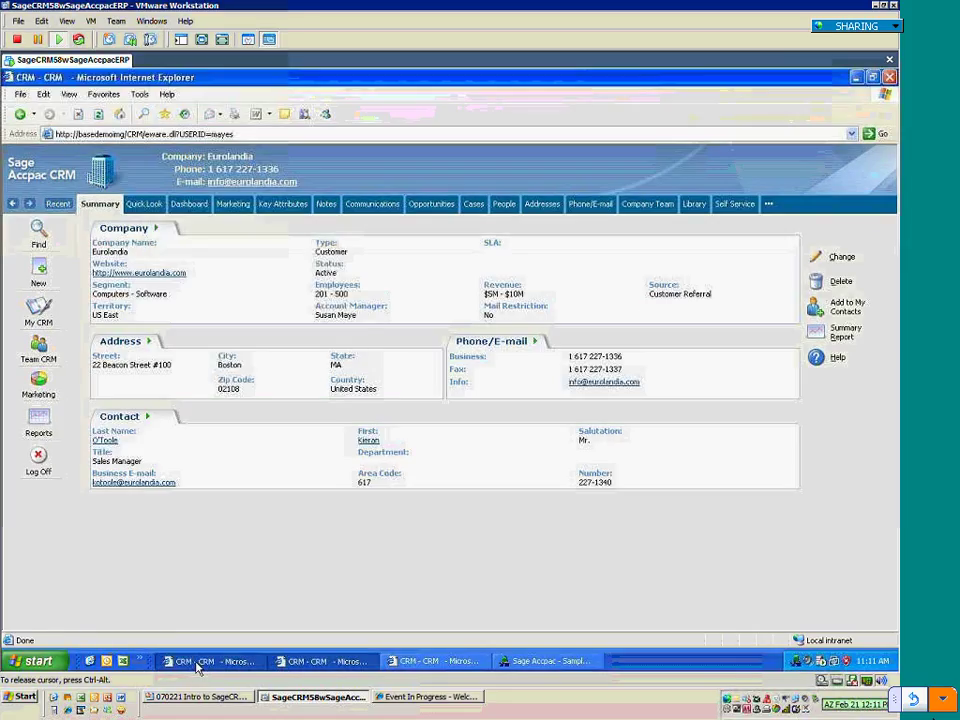
{"action": "left_click", "coordinate": [838, 258]}
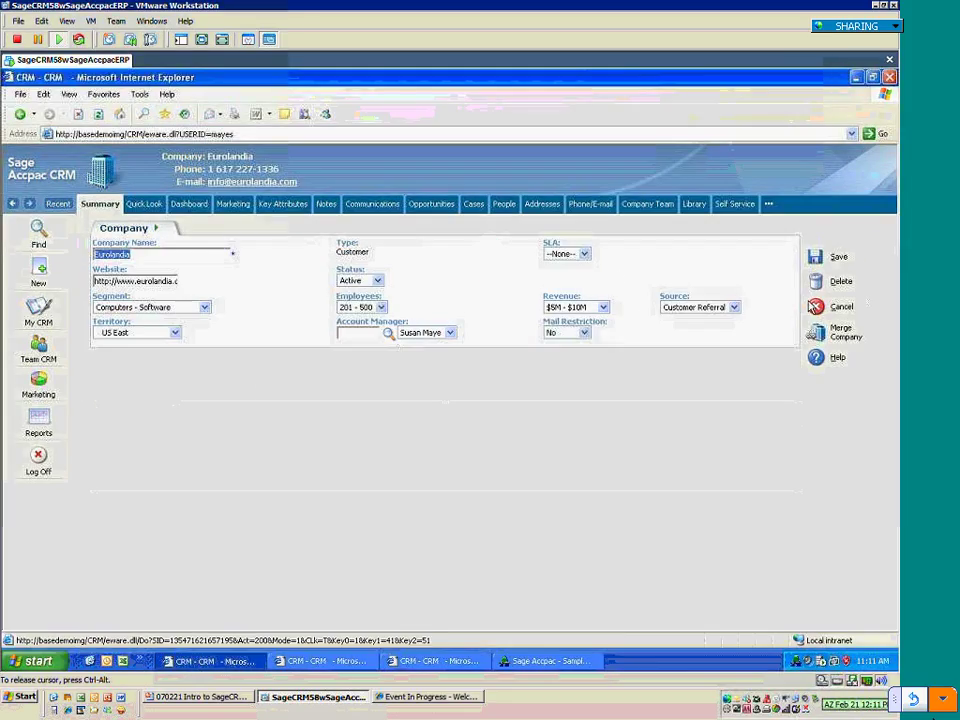
{"action": "left_click", "coordinate": [815, 306]}
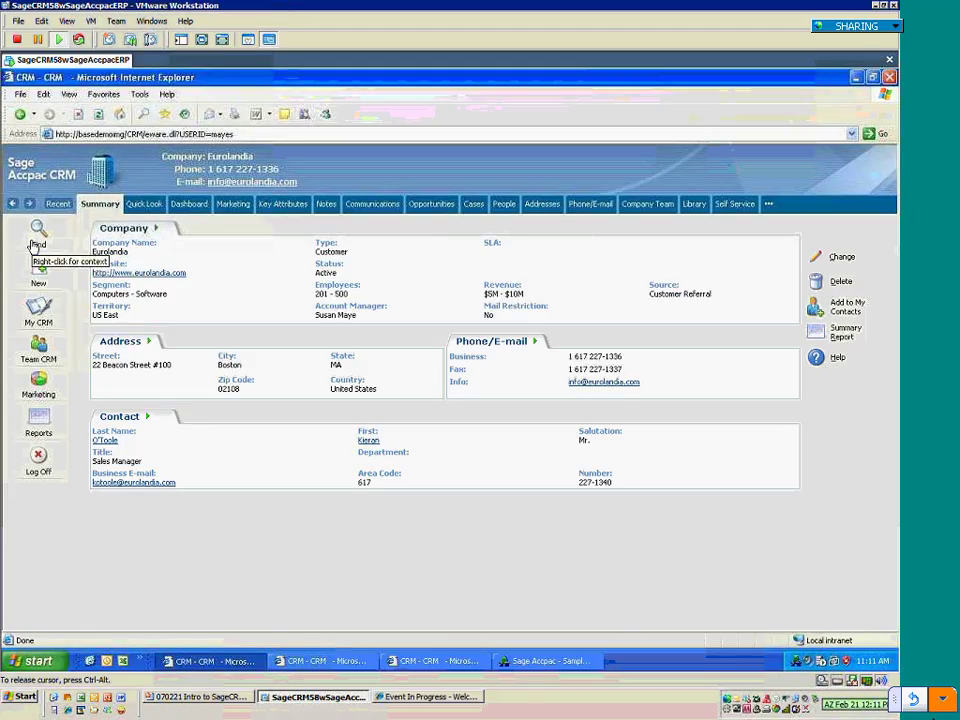
Open the company search and find all companies of type Customer.
{"action": "mouse_move", "coordinate": [40, 240]}
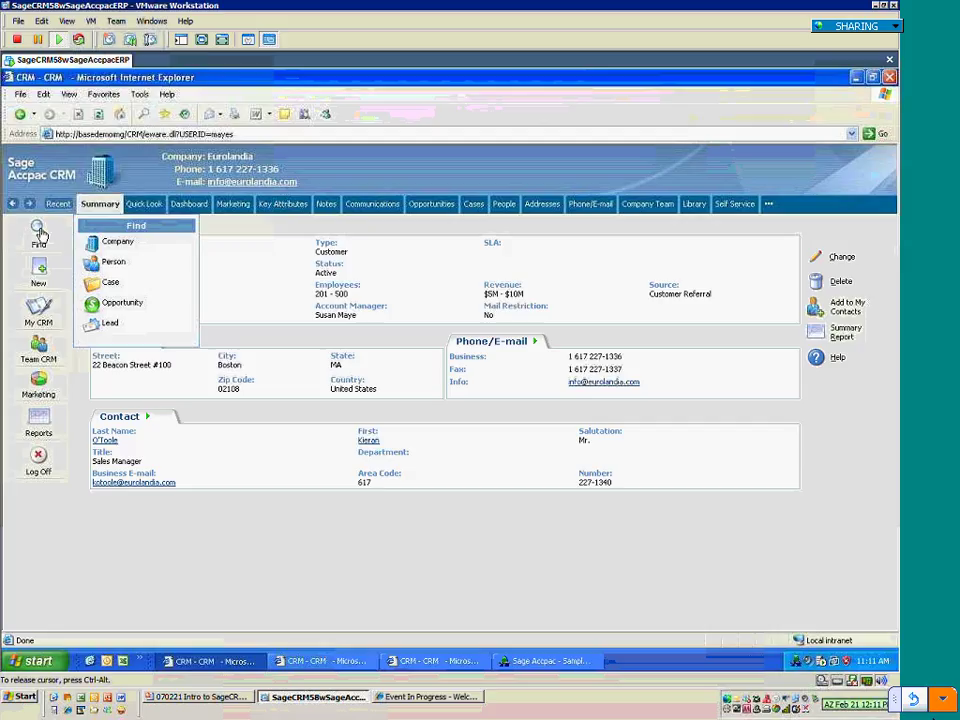
{"action": "left_click", "coordinate": [92, 246]}
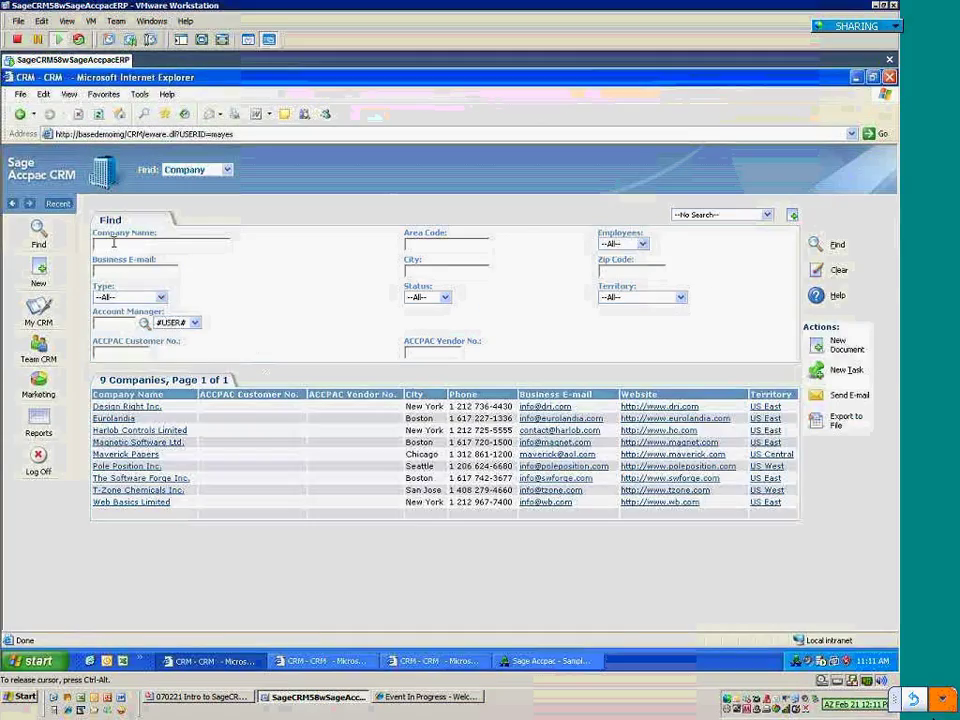
{"action": "left_click", "coordinate": [160, 297]}
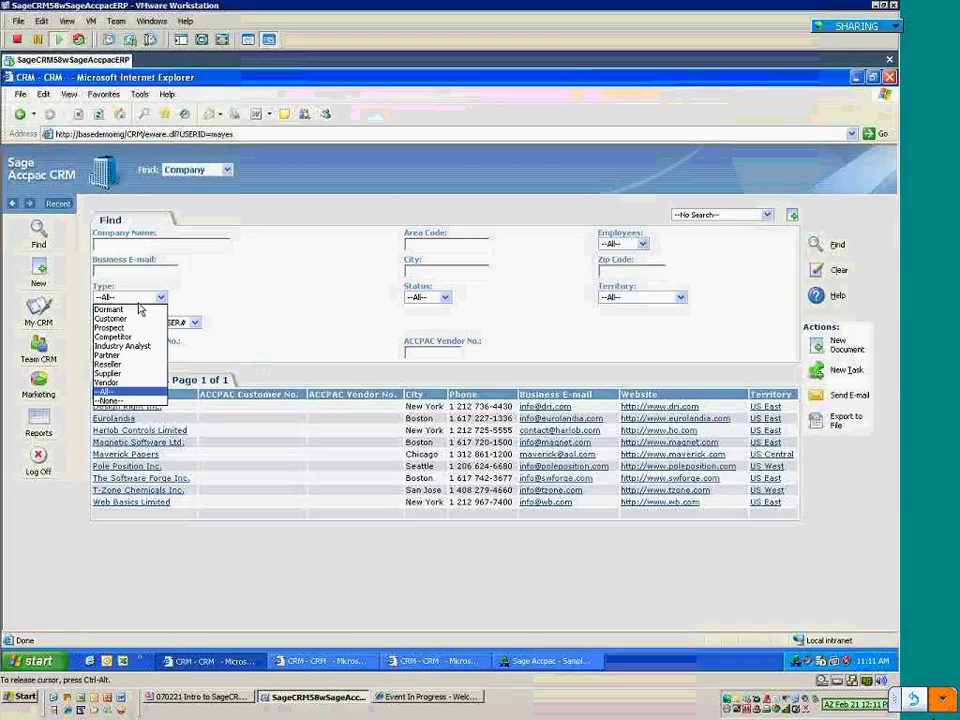
{"action": "left_click", "coordinate": [140, 318]}
{"action": "key", "text": "Return"}
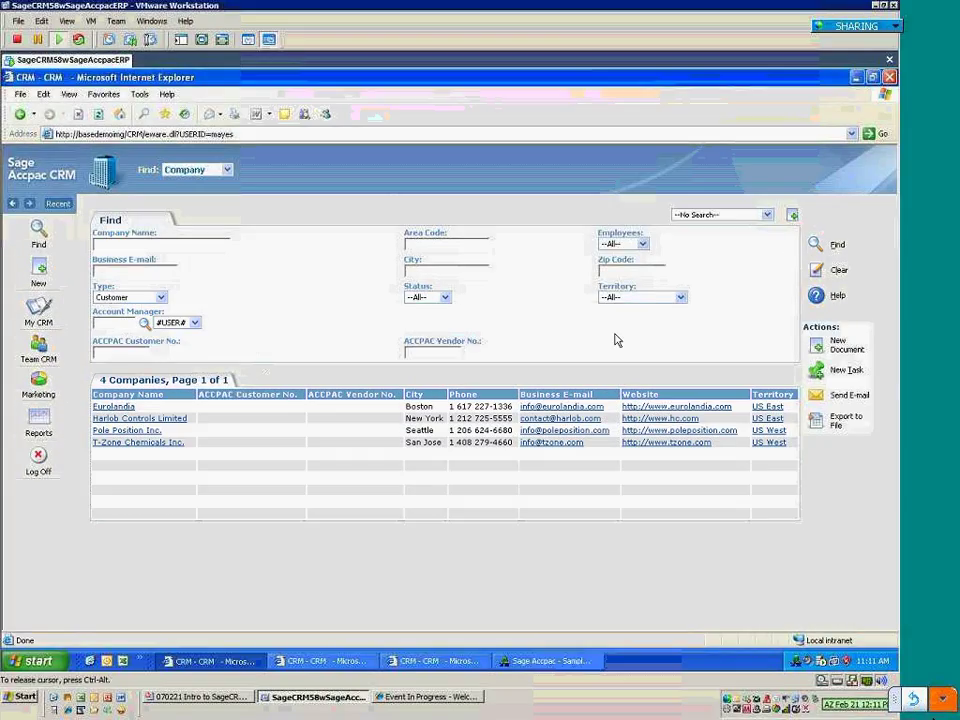
Search for companies of type Vendor, and repeat the company search for type Supplier.
{"action": "left_click", "coordinate": [161, 298]}
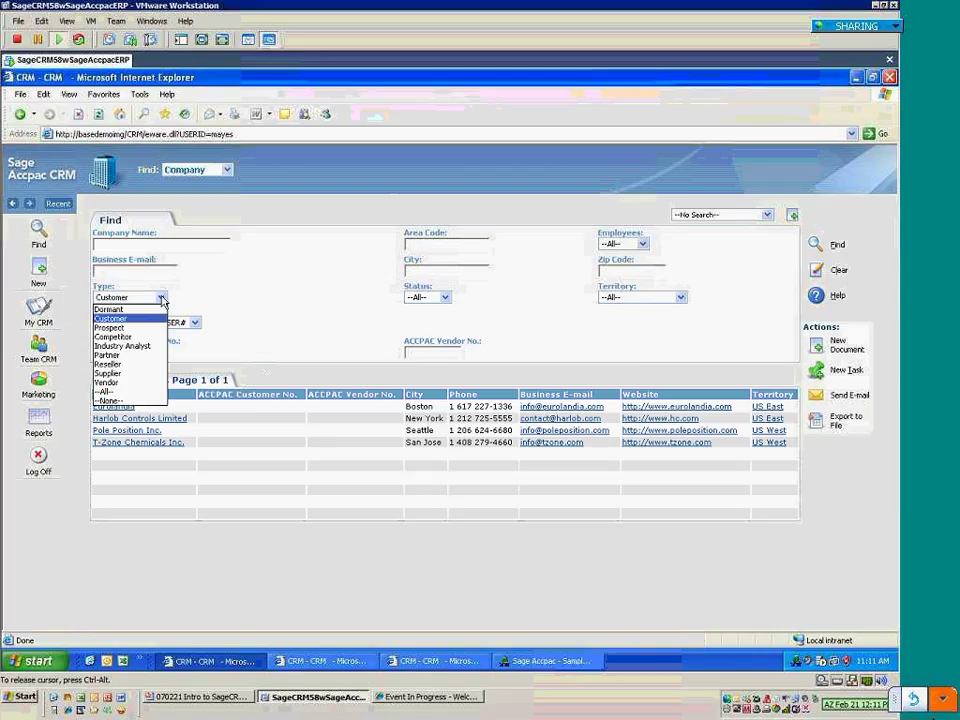
{"action": "left_click", "coordinate": [130, 382]}
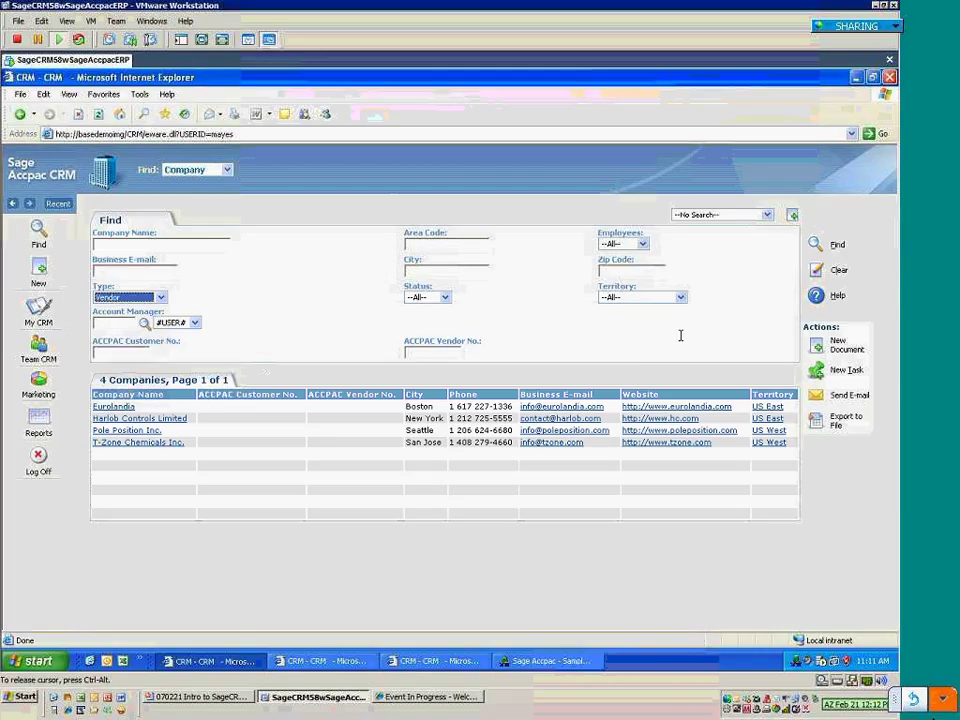
{"action": "key", "text": "Return"}
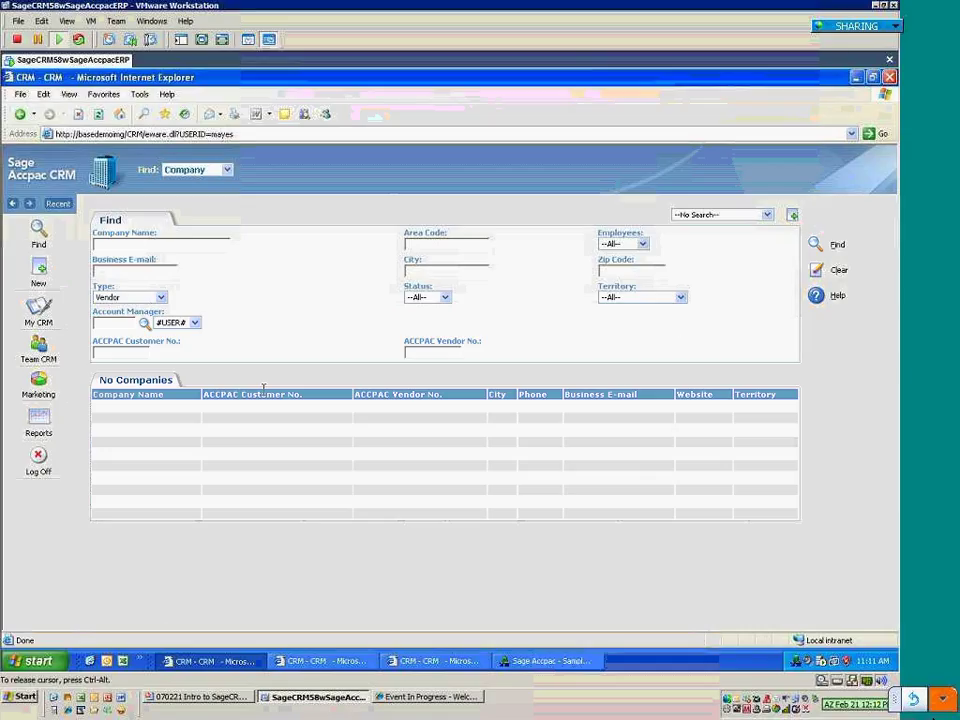
{"action": "left_click", "coordinate": [161, 298]}
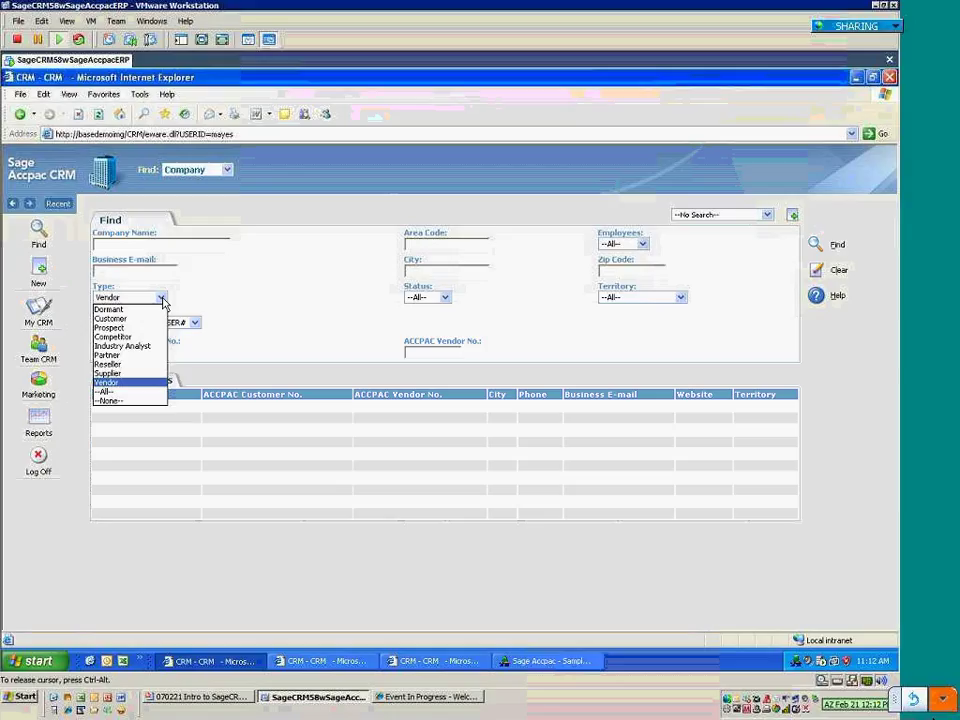
{"action": "left_click", "coordinate": [130, 373]}
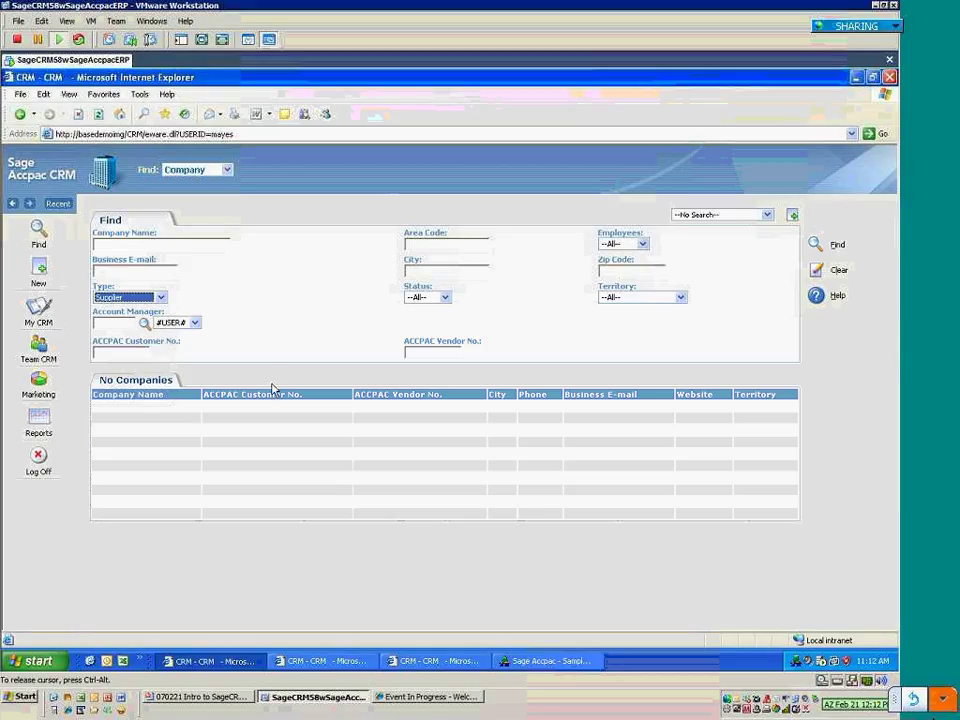
{"action": "left_click", "coordinate": [818, 246]}
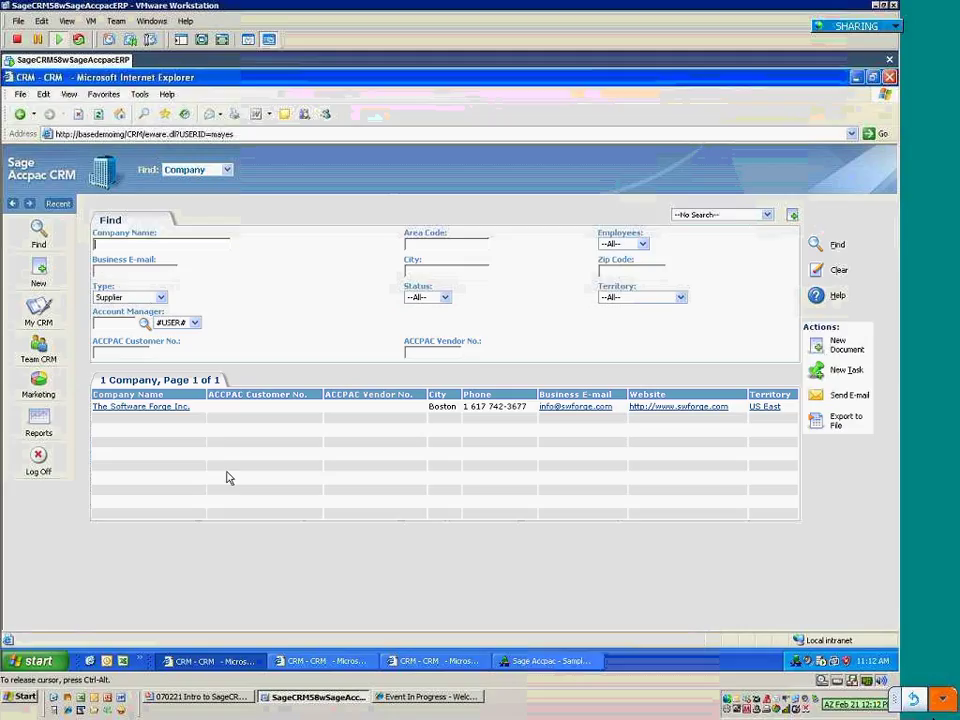
Find the companies of type Customer again and return to the sales user's My CRM dashboard.
{"action": "left_click", "coordinate": [160, 297]}
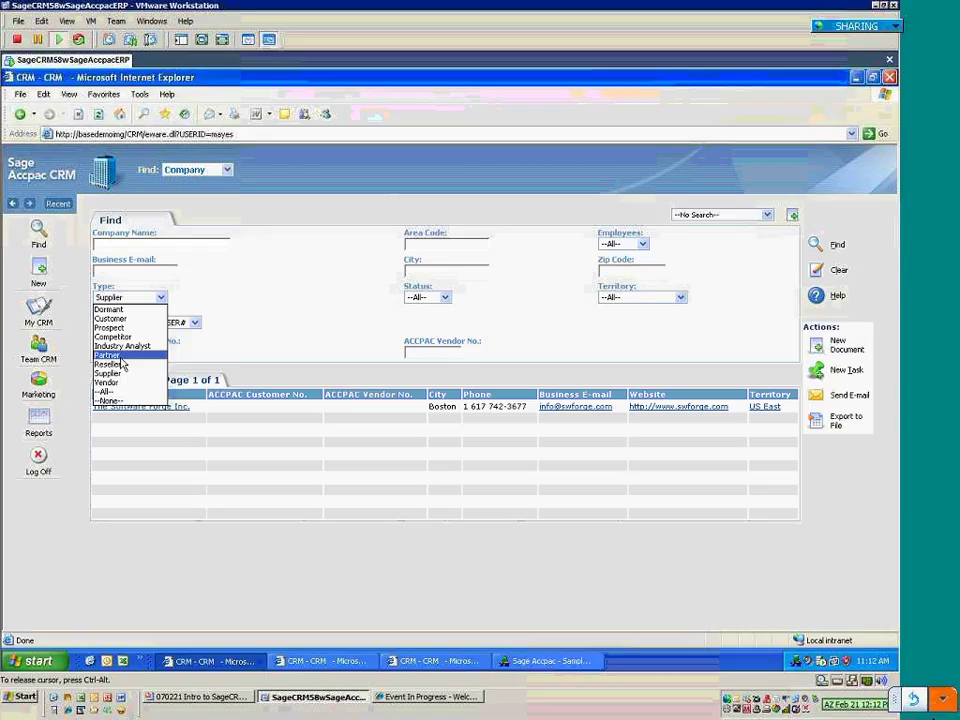
{"action": "left_click", "coordinate": [115, 318]}
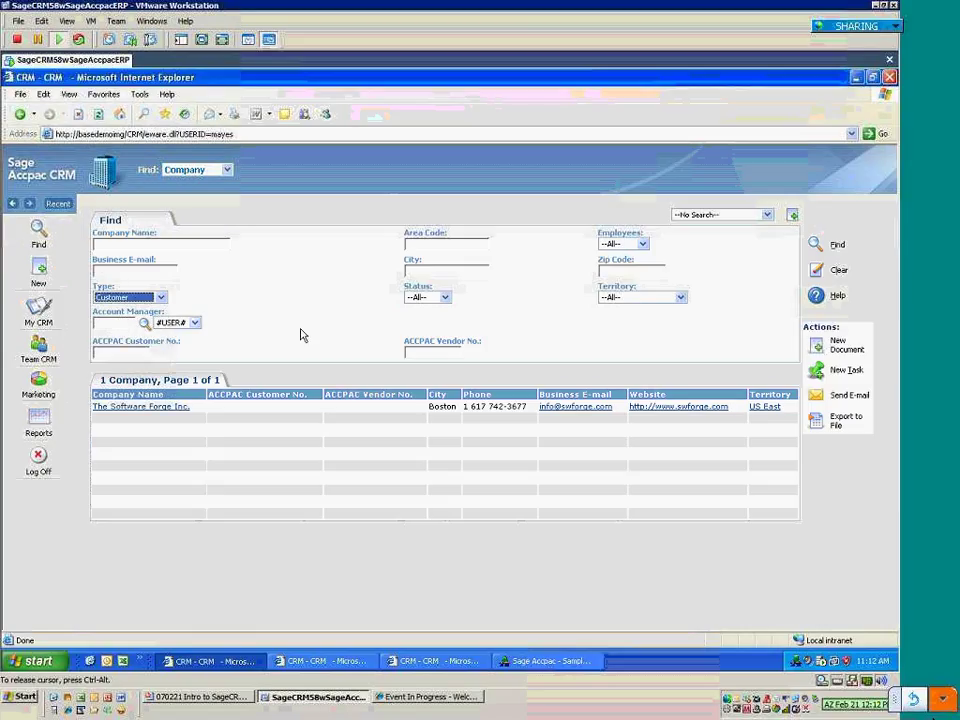
{"action": "key", "text": "Return"}
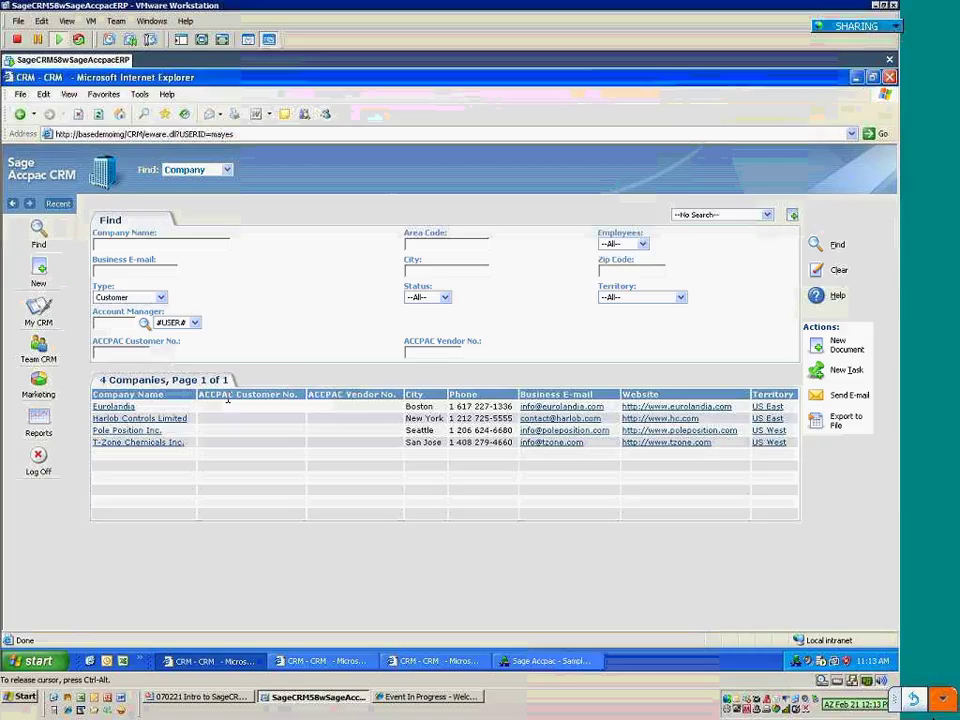
{"action": "left_click", "coordinate": [75, 341]}
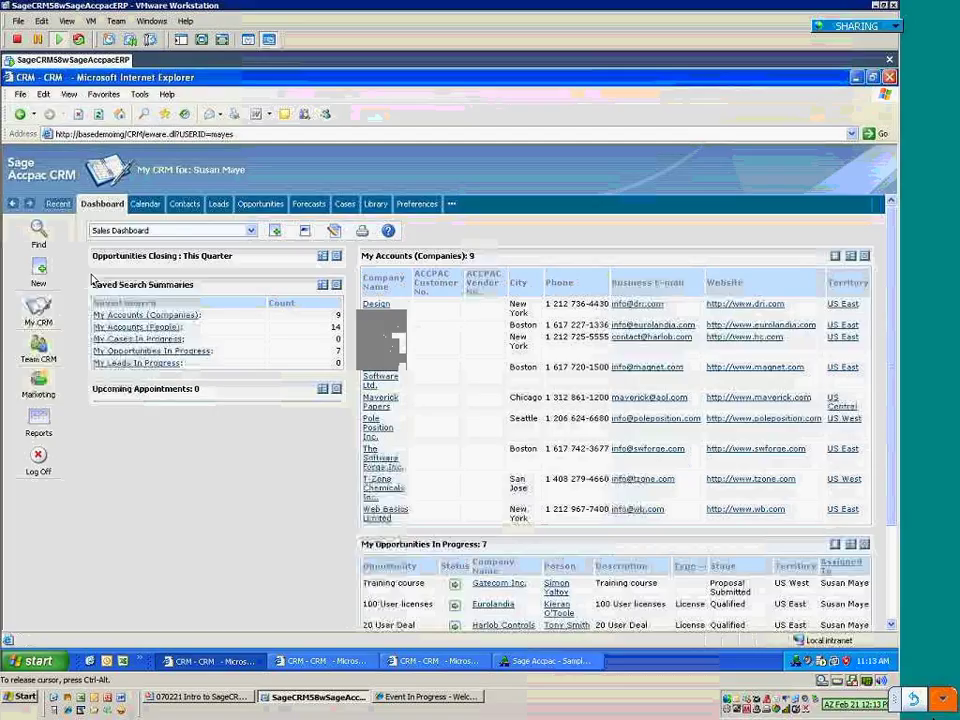
In the administrator's CRM window, start a new opportunity for the customer with description and details "test oppo".
{"action": "left_click", "coordinate": [300, 662]}
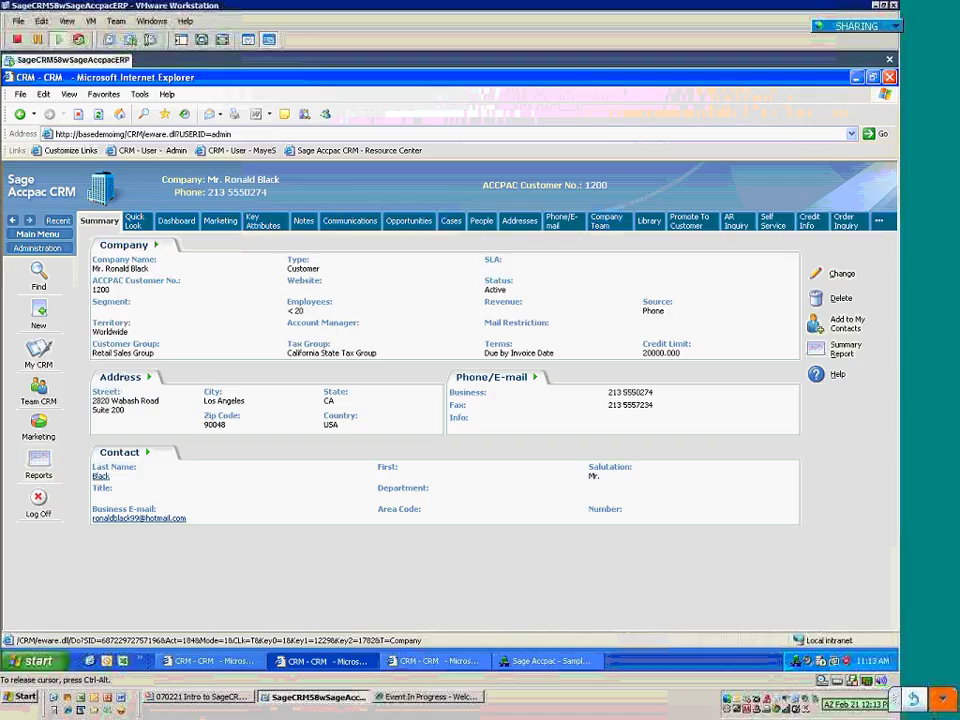
{"action": "left_click", "coordinate": [409, 220]}
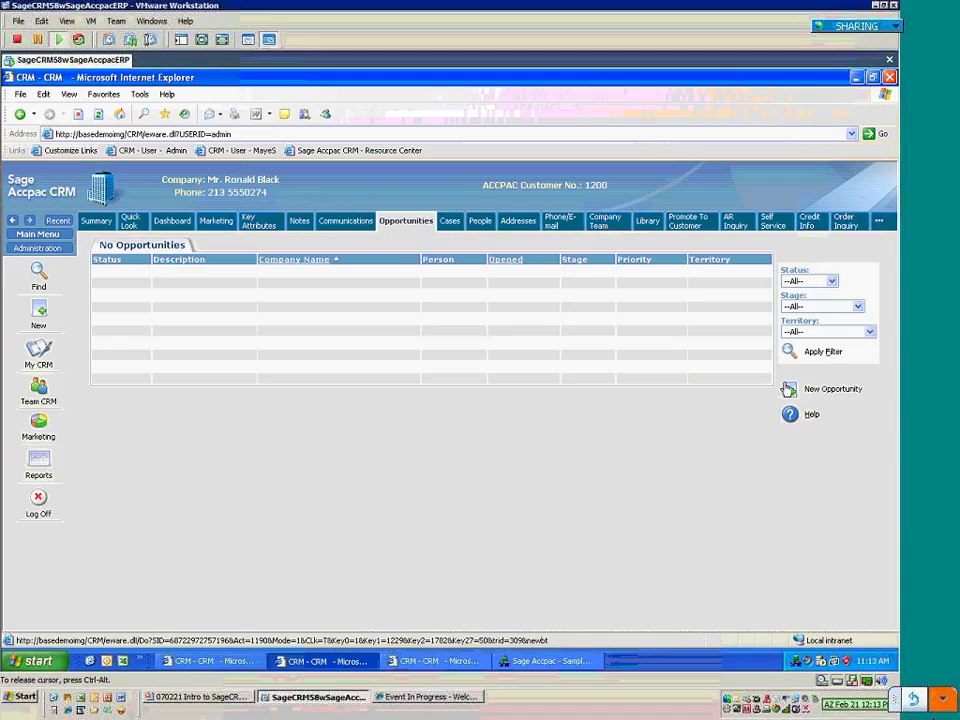
{"action": "left_click", "coordinate": [787, 391]}
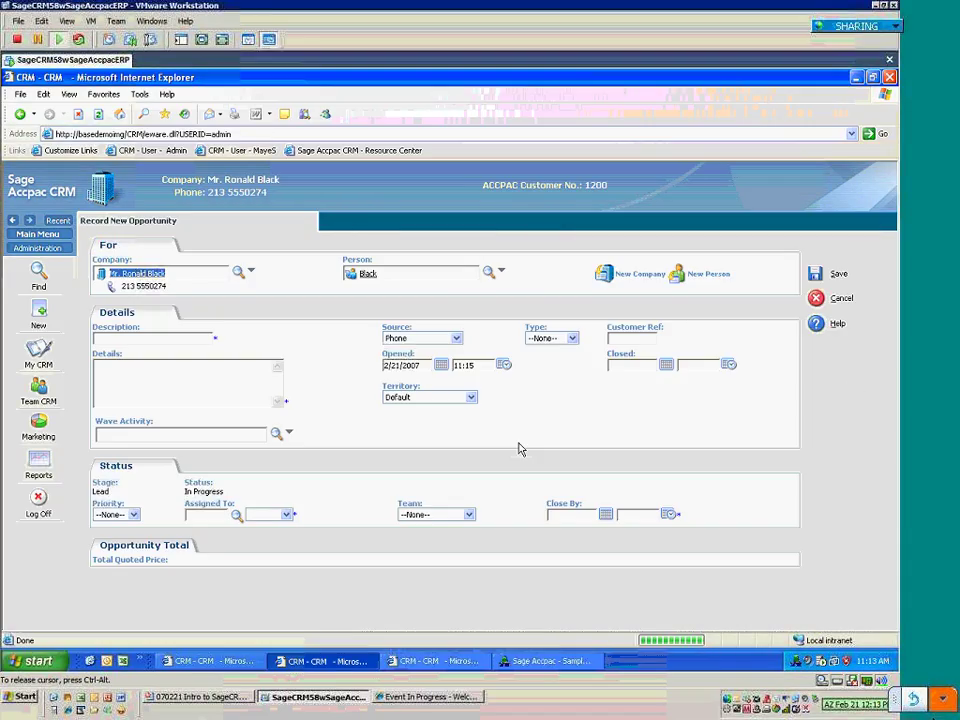
{"action": "left_click", "coordinate": [140, 340]}
{"action": "type", "text": "test oppo"}
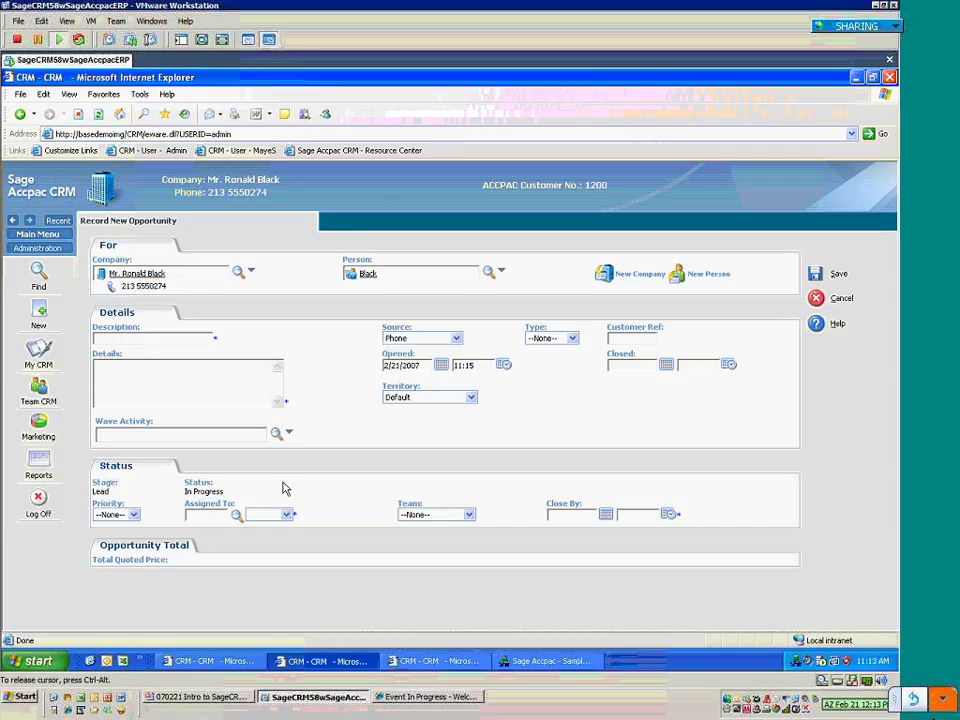
{"action": "key", "text": "Tab"}
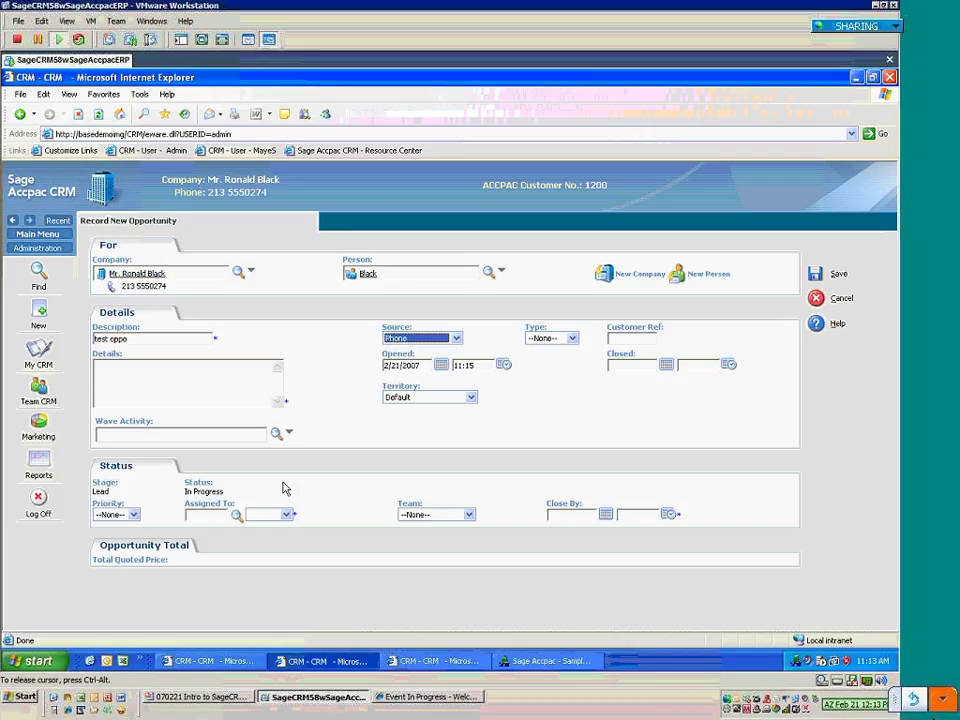
{"action": "type", "text": "test oppo"}
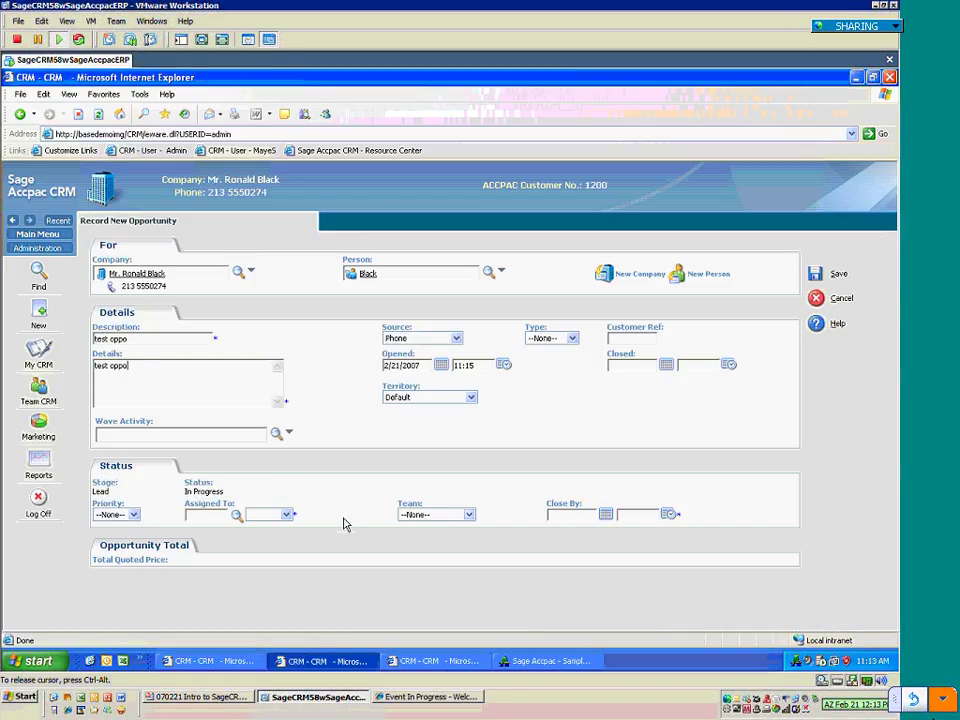
Set the opportunity's close-by date to 2/21/2007 11:00, assign it to the sales user and save it.
{"action": "left_click", "coordinate": [605, 515]}
{"action": "left_click", "coordinate": [600, 592]}
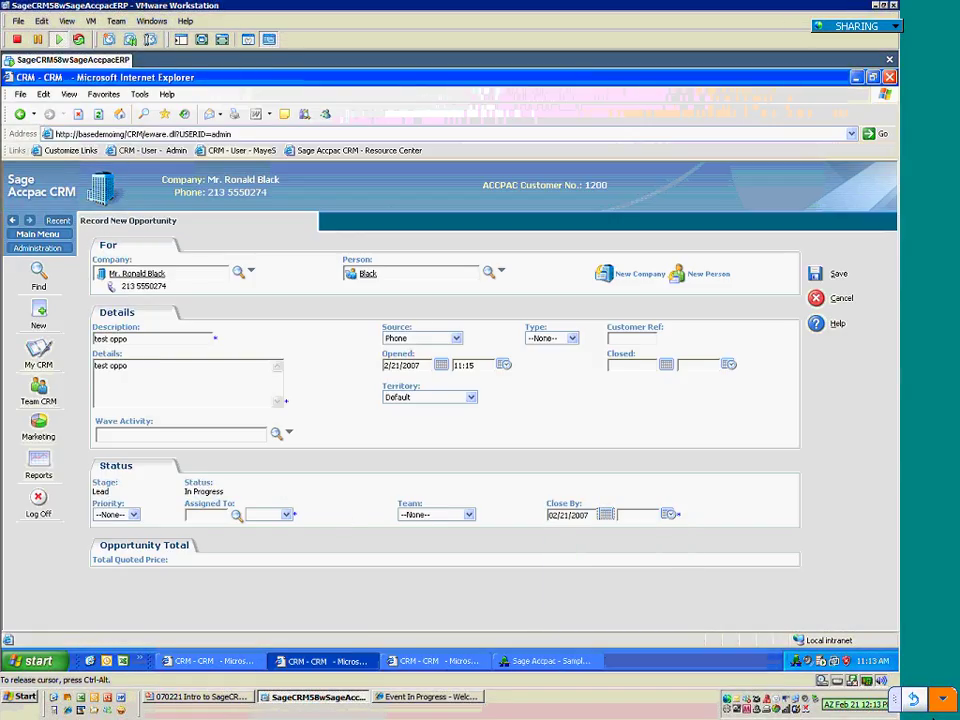
{"action": "left_click", "coordinate": [668, 514]}
{"action": "left_click", "coordinate": [630, 610]}
{"action": "left_click", "coordinate": [838, 273]}
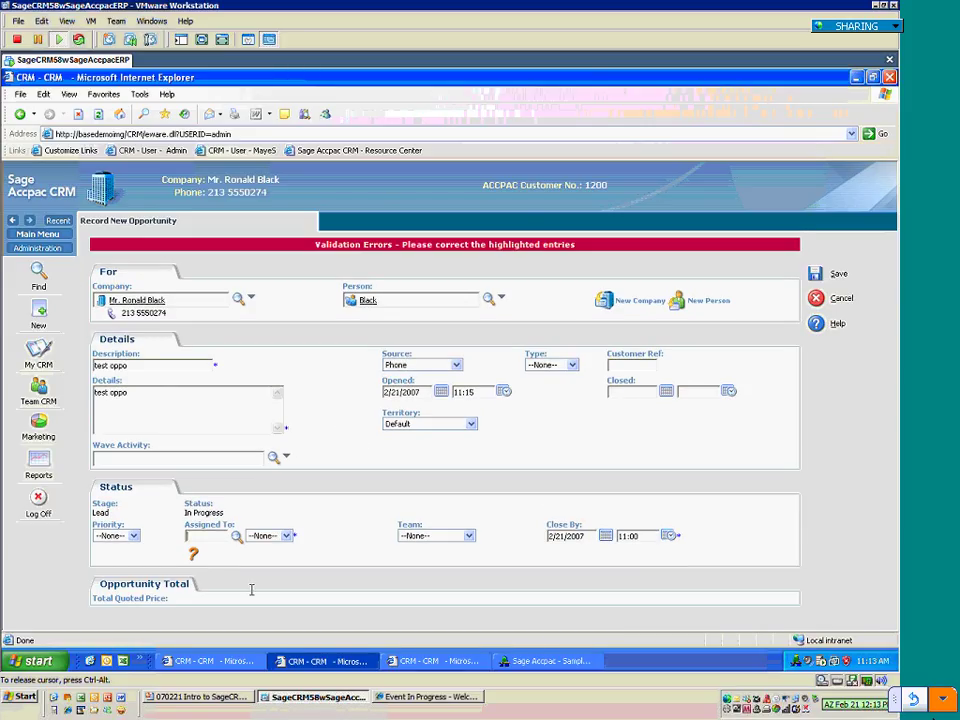
{"action": "type", "text": "susa"}
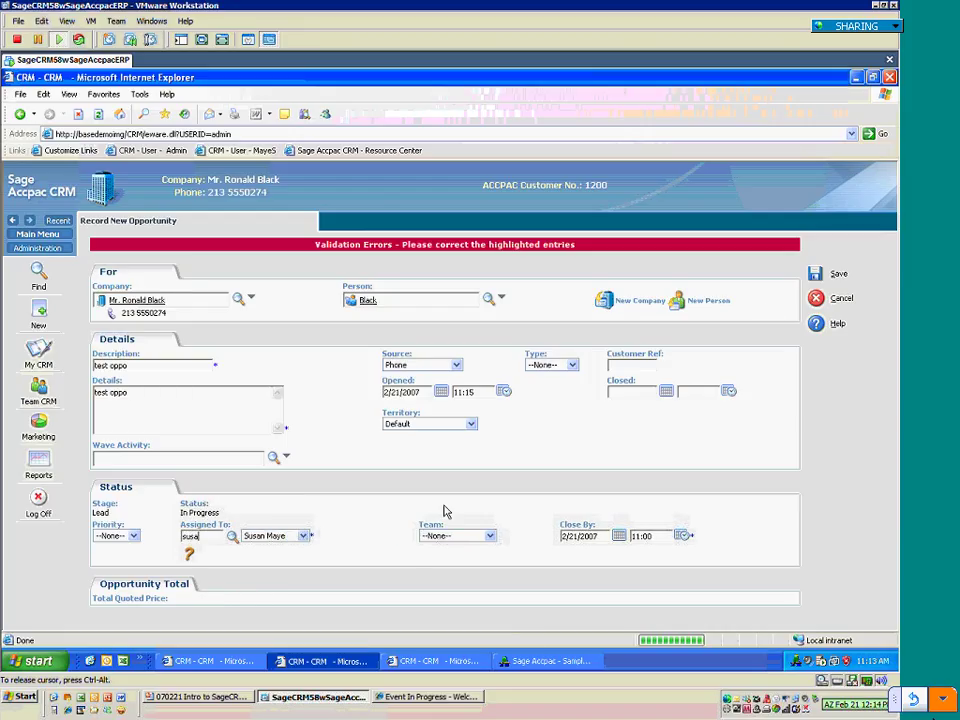
{"action": "left_click", "coordinate": [822, 276]}
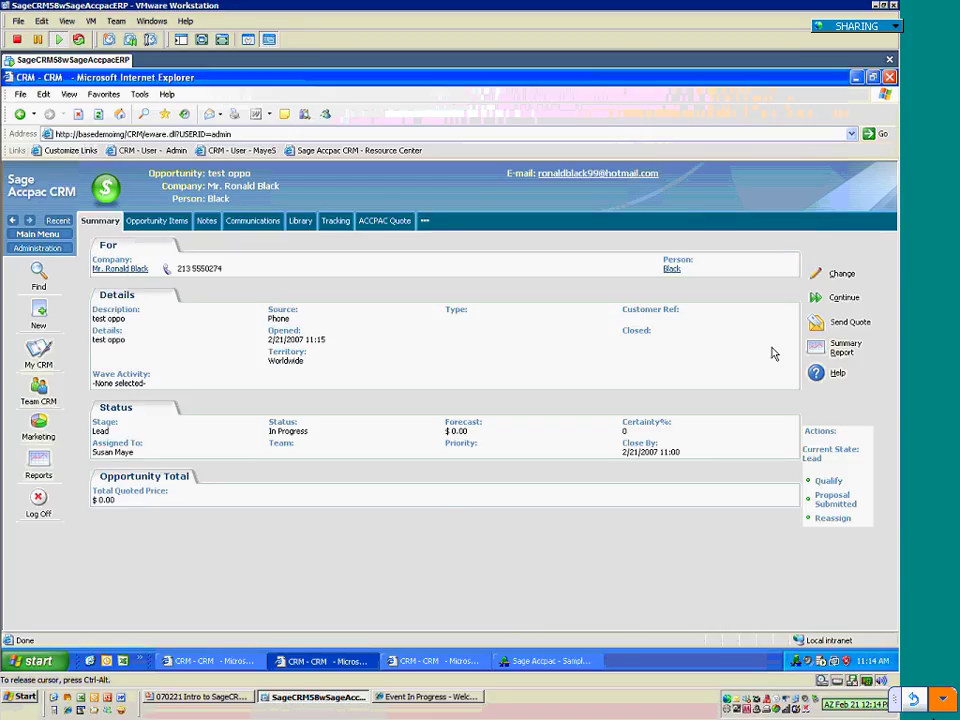
Create and link a new ACCPAC quote for the opportunity, installing the requested O/E Quotes, Order Entry and Client Resources components.
{"action": "left_click", "coordinate": [372, 222]}
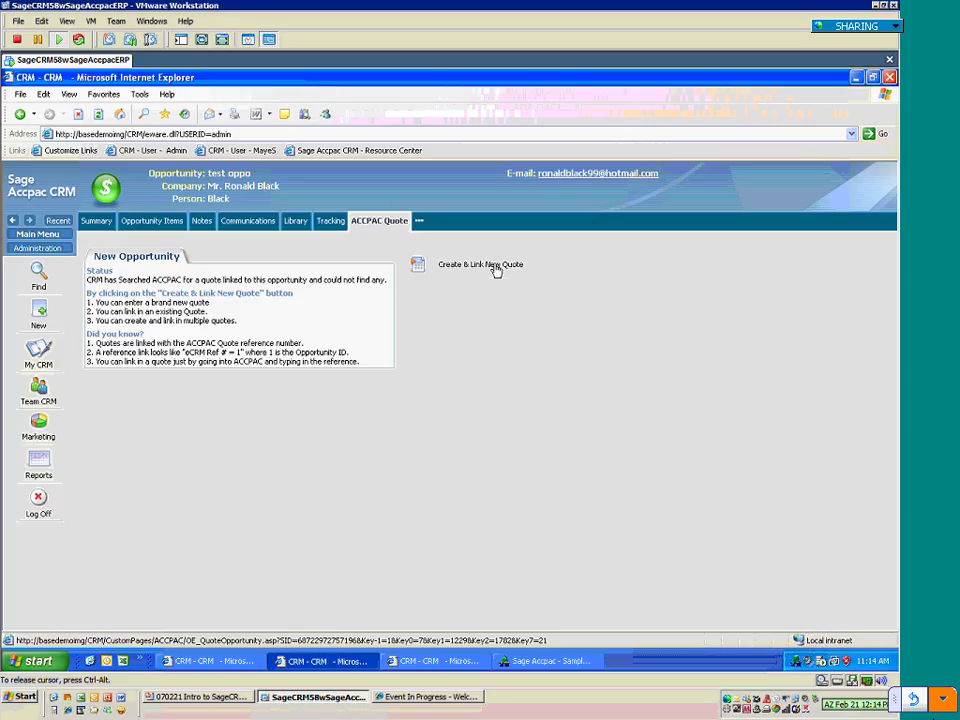
{"action": "left_click", "coordinate": [417, 266]}
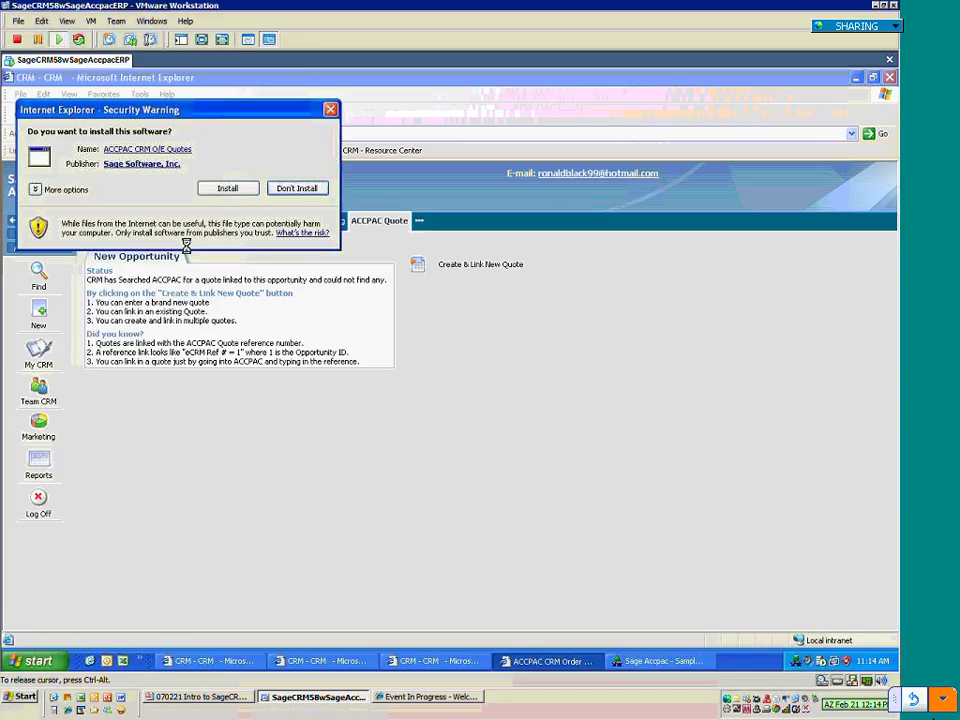
{"action": "left_click", "coordinate": [225, 189]}
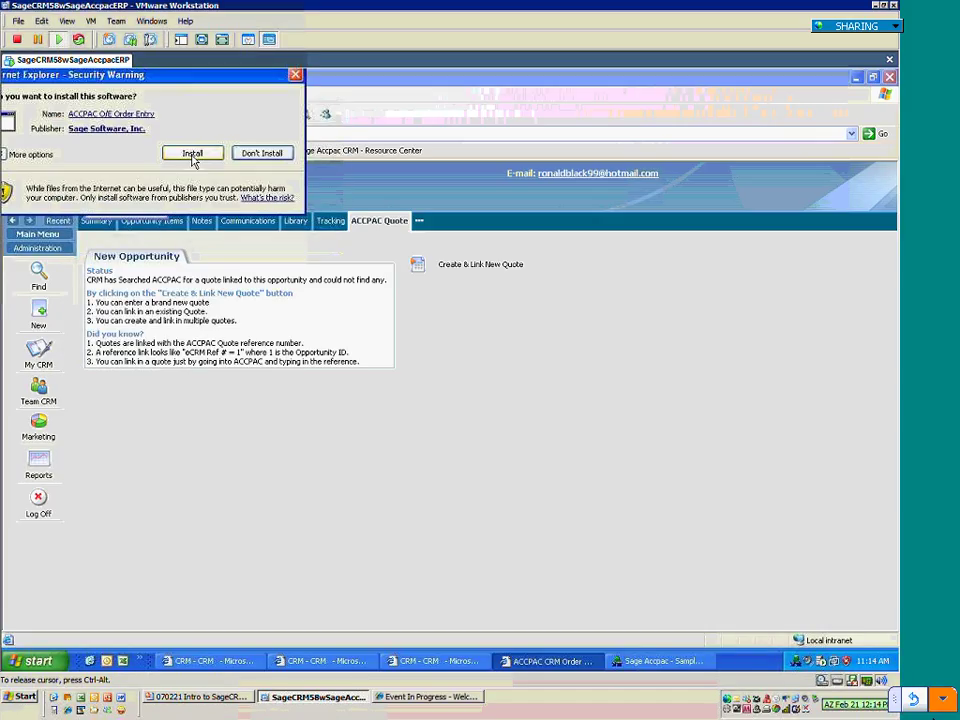
{"action": "left_click", "coordinate": [193, 152]}
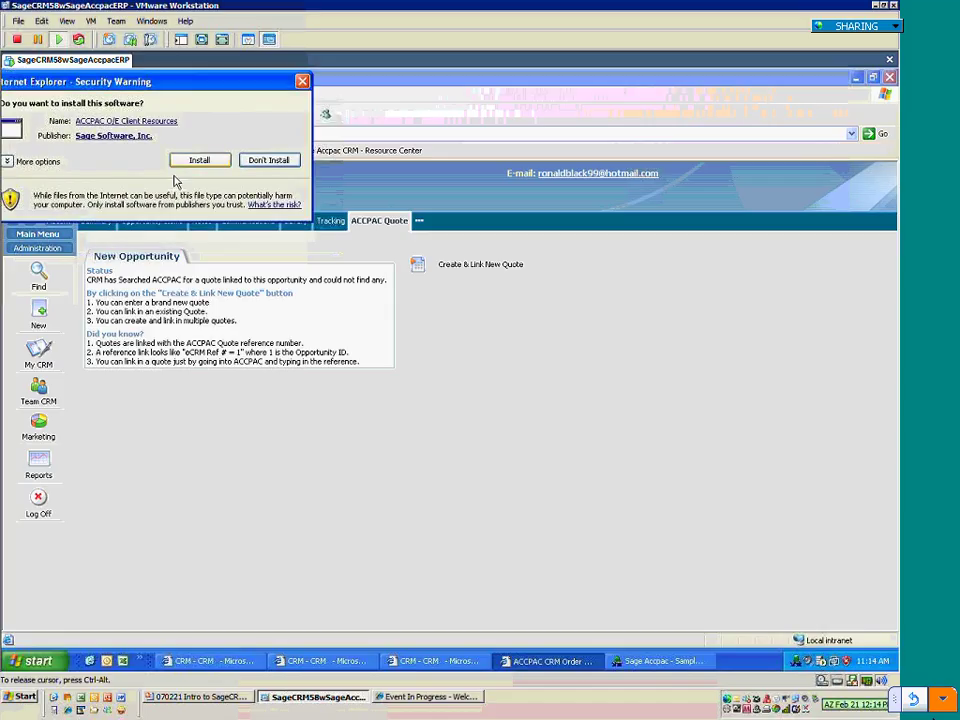
{"action": "left_click", "coordinate": [199, 159]}
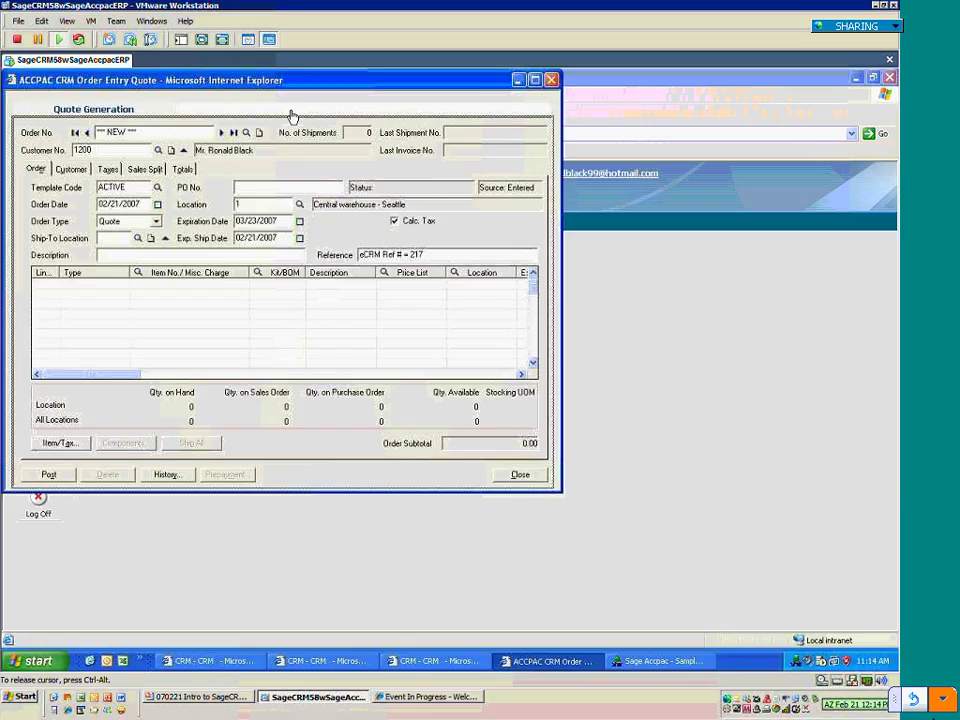
Move the quote entry window clear to view its form, and close it without posting the order.
{"action": "left_click_drag", "start_coordinate": [288, 84], "coordinate": [440, 182]}
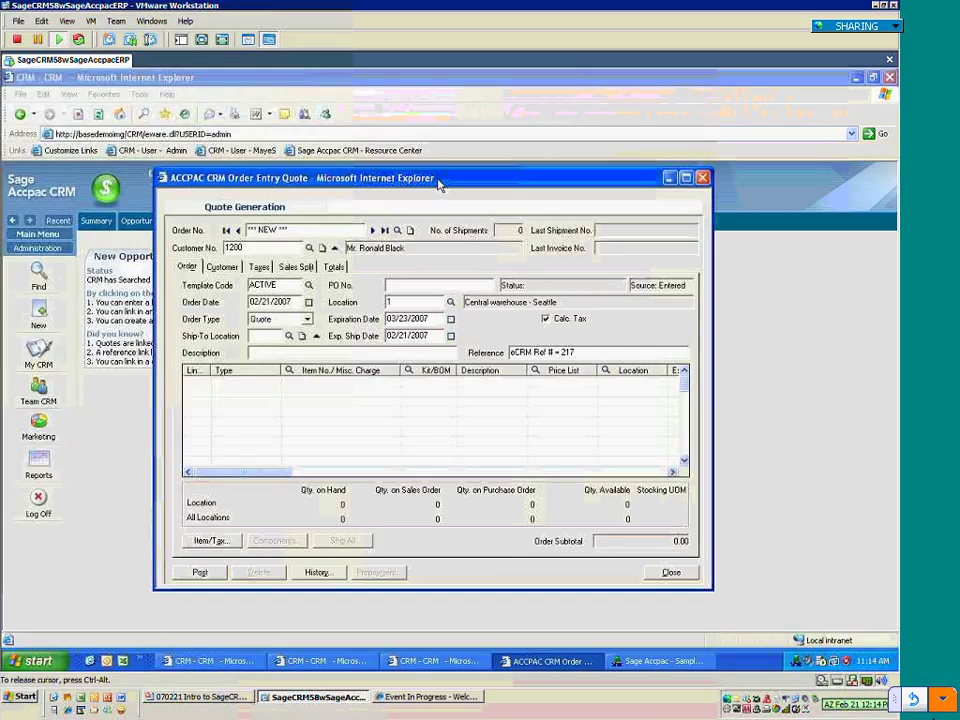
{"action": "left_click", "coordinate": [671, 574]}
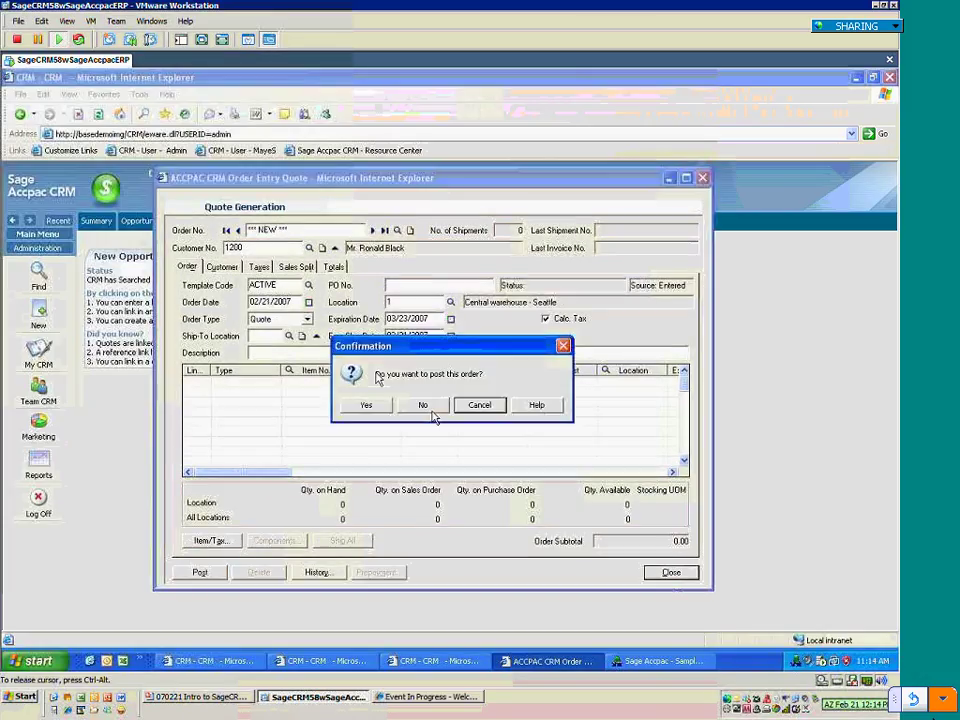
{"action": "left_click", "coordinate": [428, 406]}
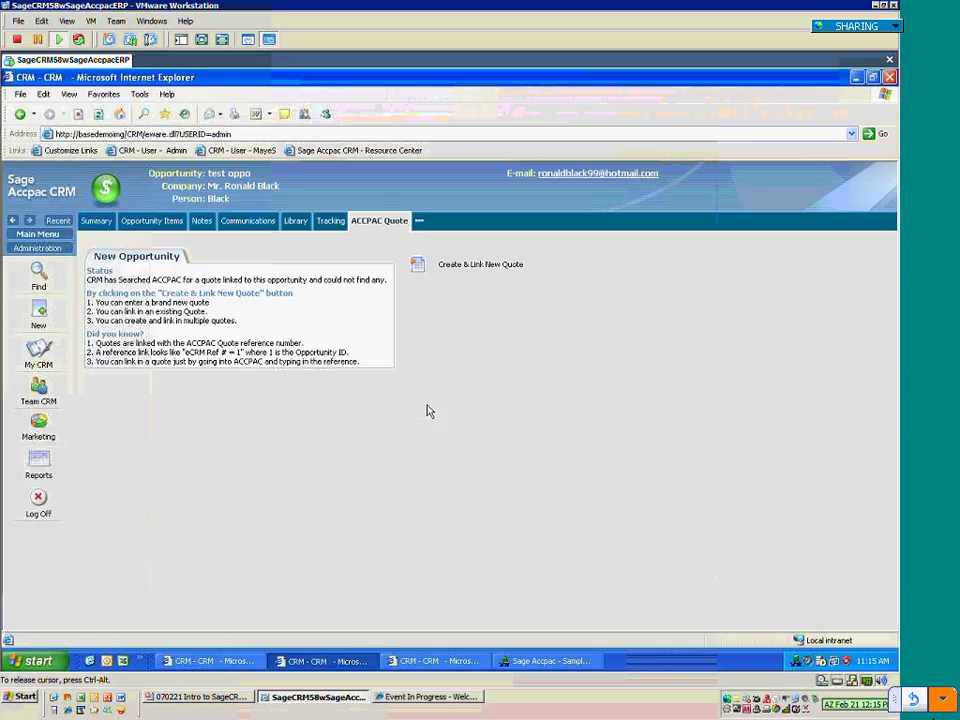
Switch to the sales user's CRM window, open Gatecom Inc. from the opportunities in progress, and dismiss the lunch reminder.
{"action": "left_click", "coordinate": [233, 663]}
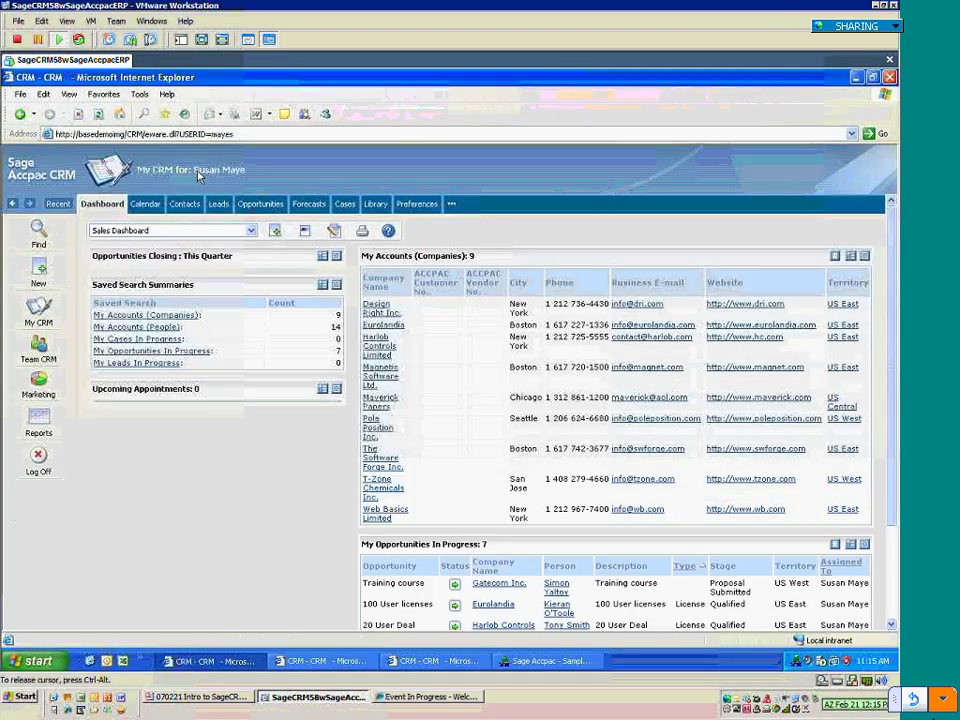
{"action": "left_click", "coordinate": [74, 360]}
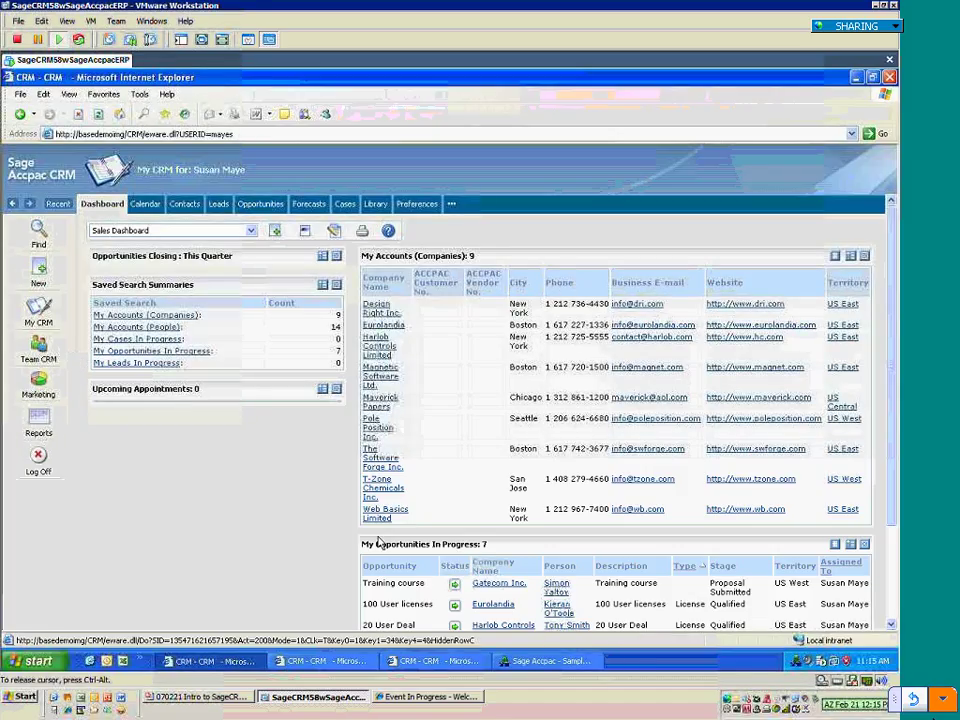
{"action": "scroll", "coordinate": [492, 548], "scroll_direction": "down", "scroll_amount": 1}
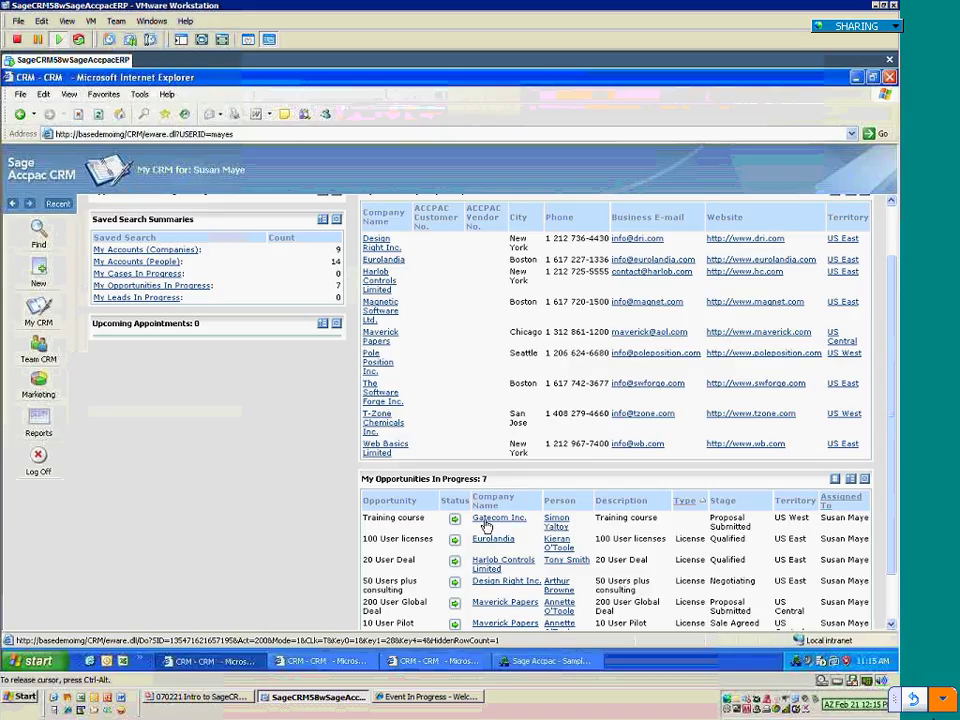
{"action": "left_click", "coordinate": [492, 518]}
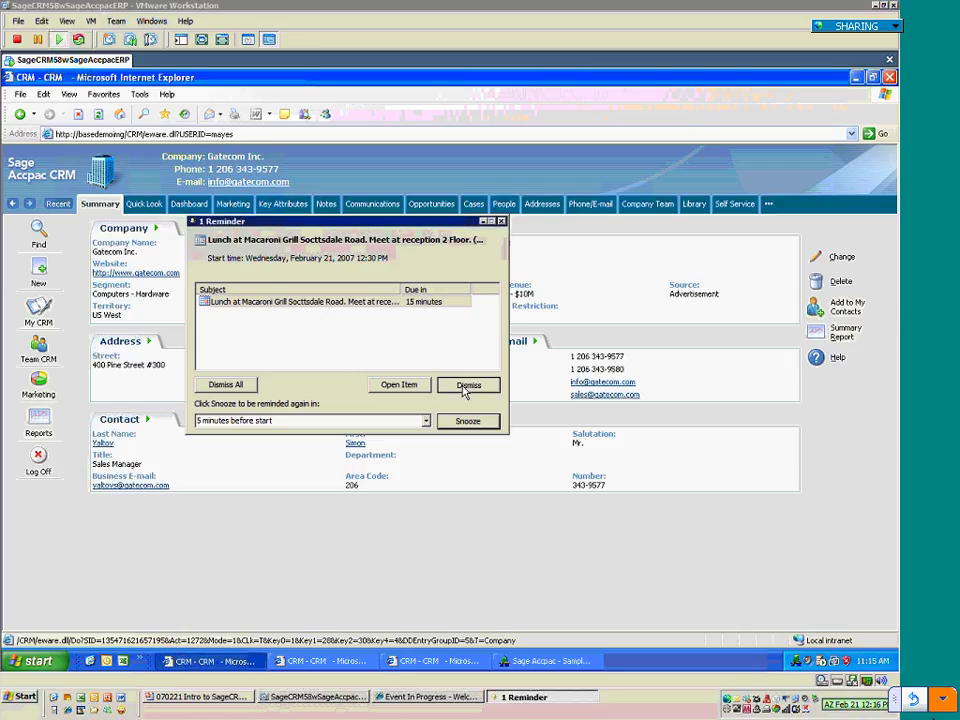
{"action": "left_click", "coordinate": [466, 388]}
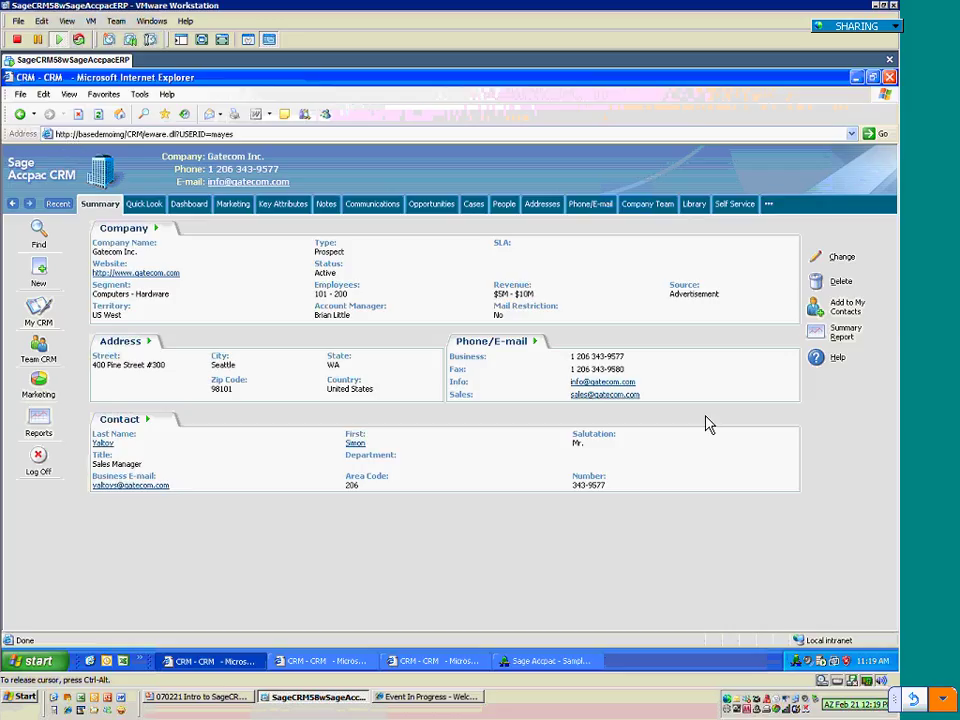
Switch to the PowerPoint presentation to show its closing Questions slide.
{"action": "left_click", "coordinate": [206, 697]}
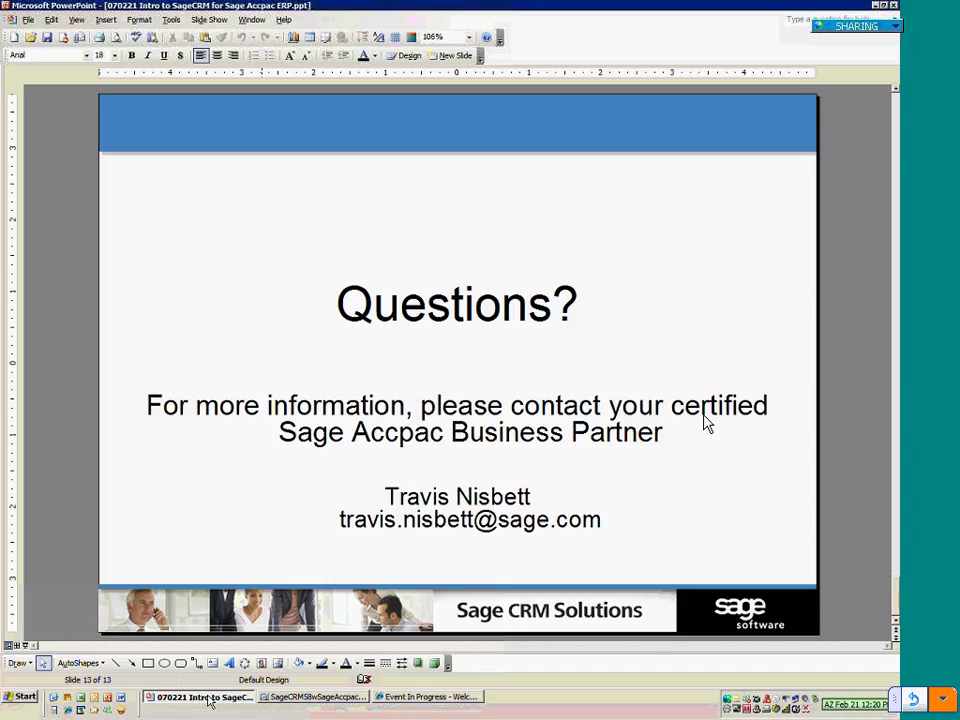
{"action": "key", "text": "alt+Tab"}
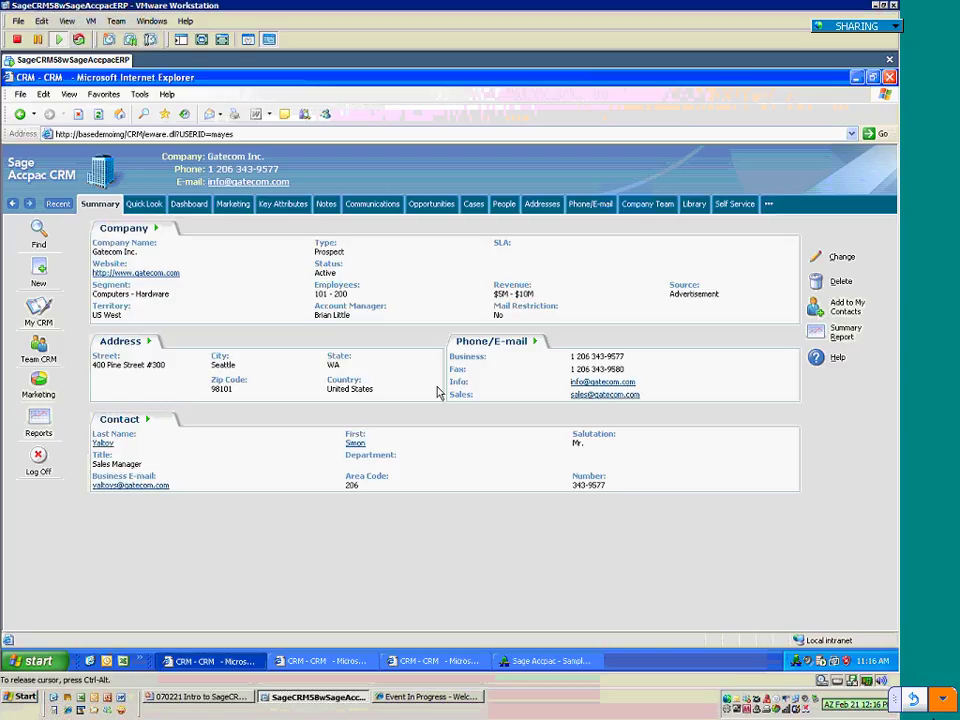
{"action": "left_click", "coordinate": [205, 697]}
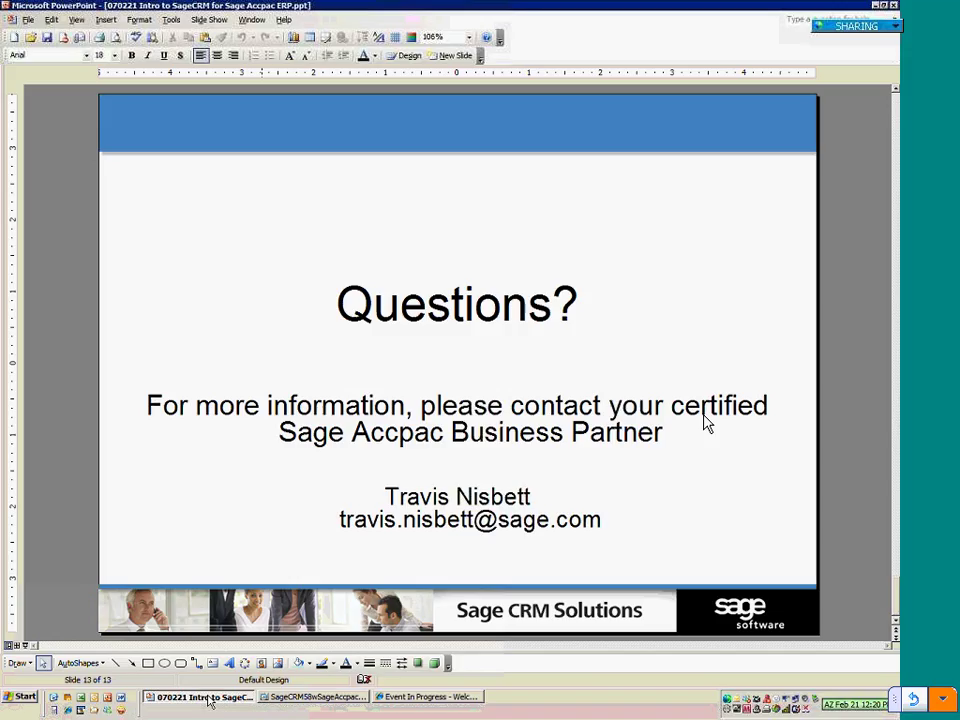